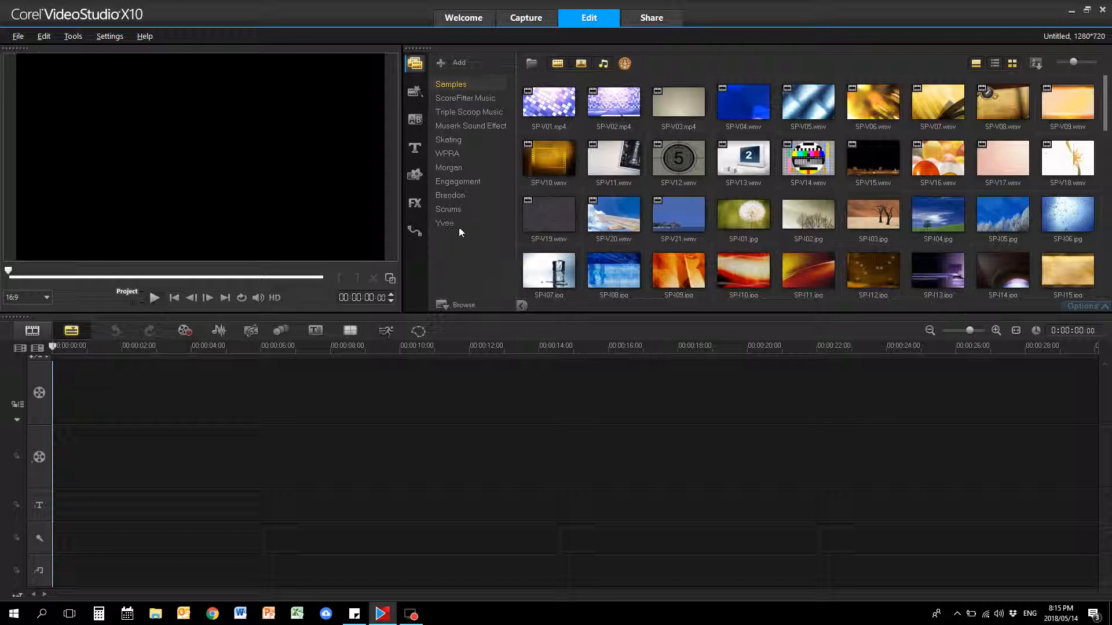
# - Delete the last folder in the media library list, including the clips it holds
pyautogui.click(454, 222)
pyautogui.rightClick(454, 223)
pyautogui.click(478, 244)
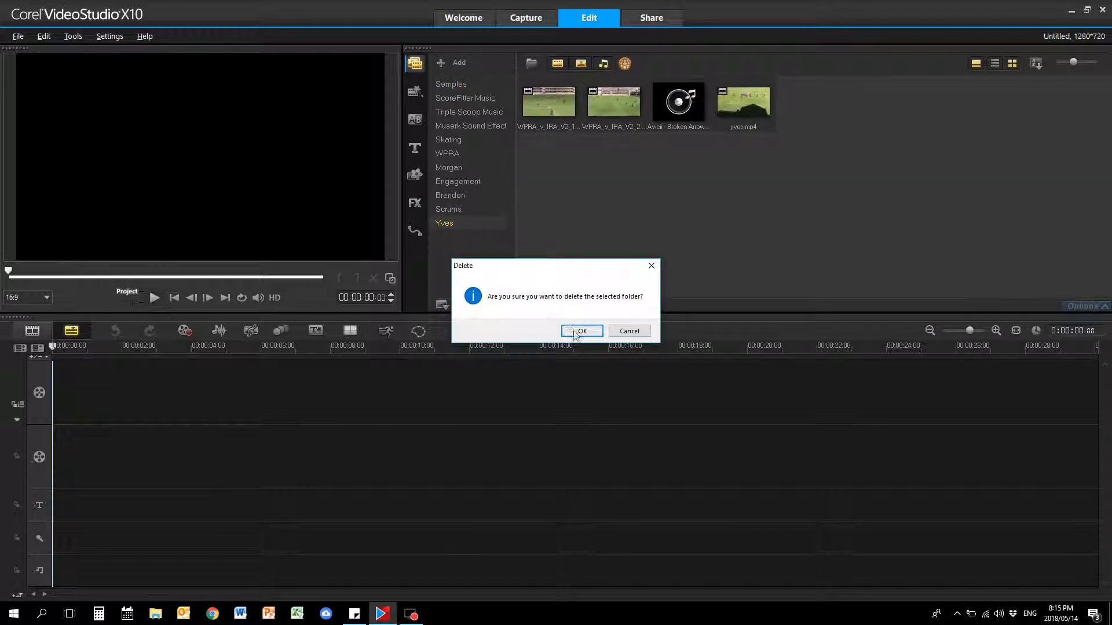
pyautogui.click(581, 332)
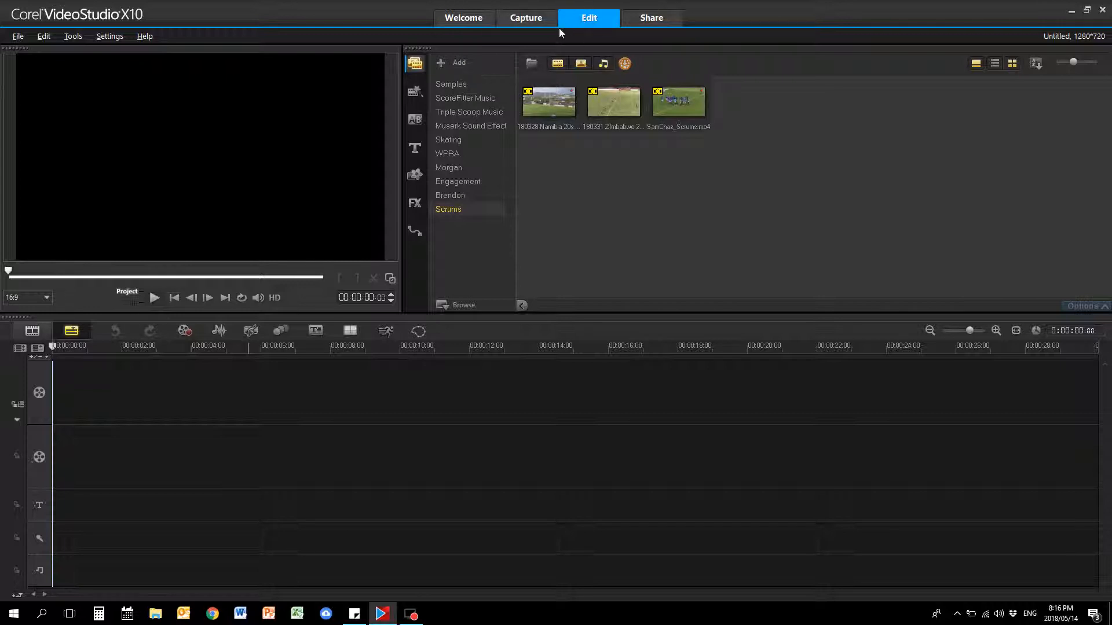
# - Add a new media library folder named with the person's first name and open it
pyautogui.click(455, 63)
pyautogui.write('YW')
pyautogui.write('es')
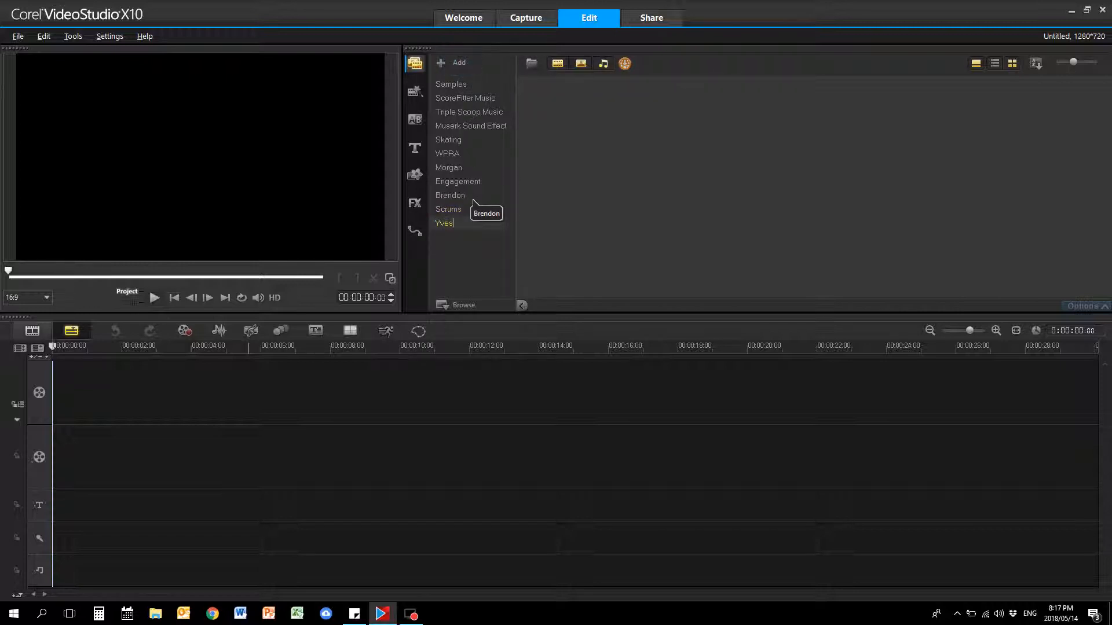
pyautogui.click(469, 196)
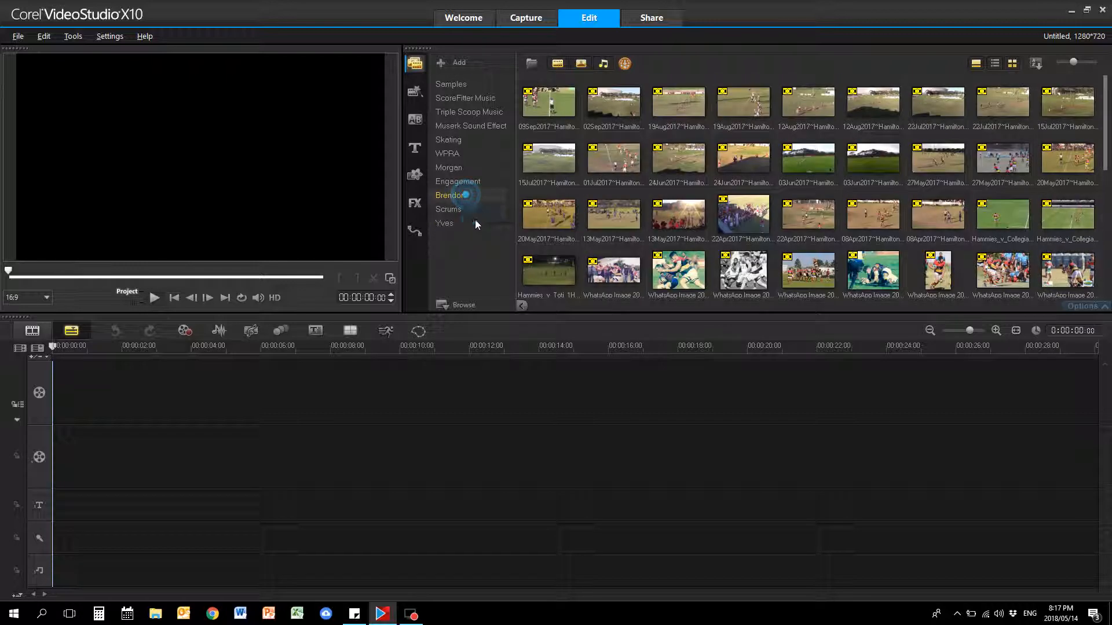
pyautogui.click(474, 223)
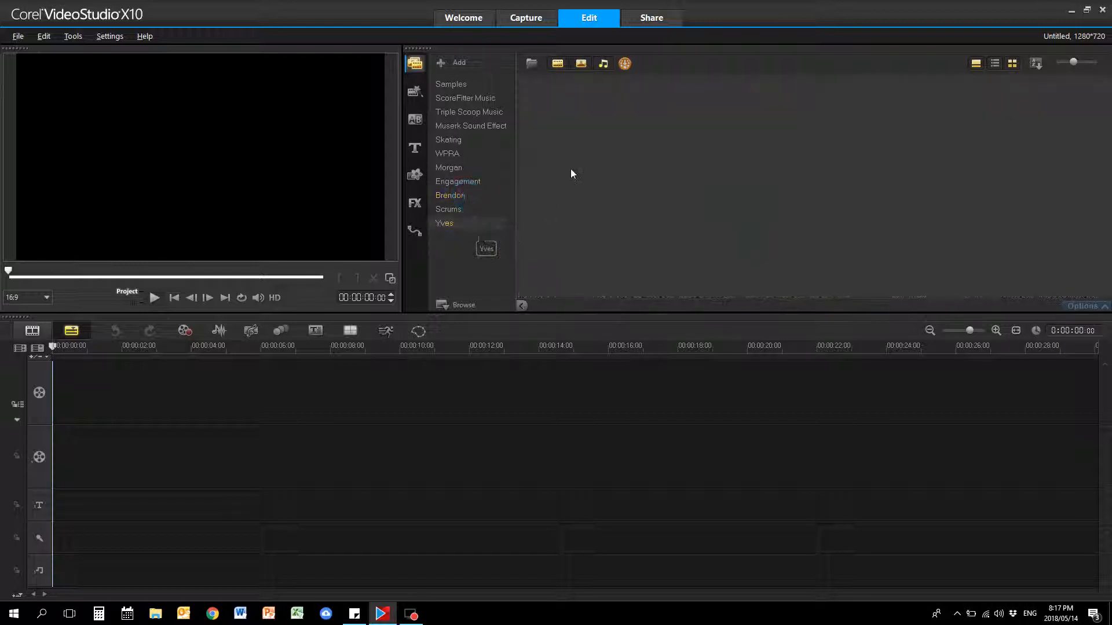
# - Import the videos WPRA_v_IRA_V2_1H and WPRA_v_IRA_V2_2H from the desktop folder WPRA_V_IRA into the new library folder
pyautogui.click(533, 63)
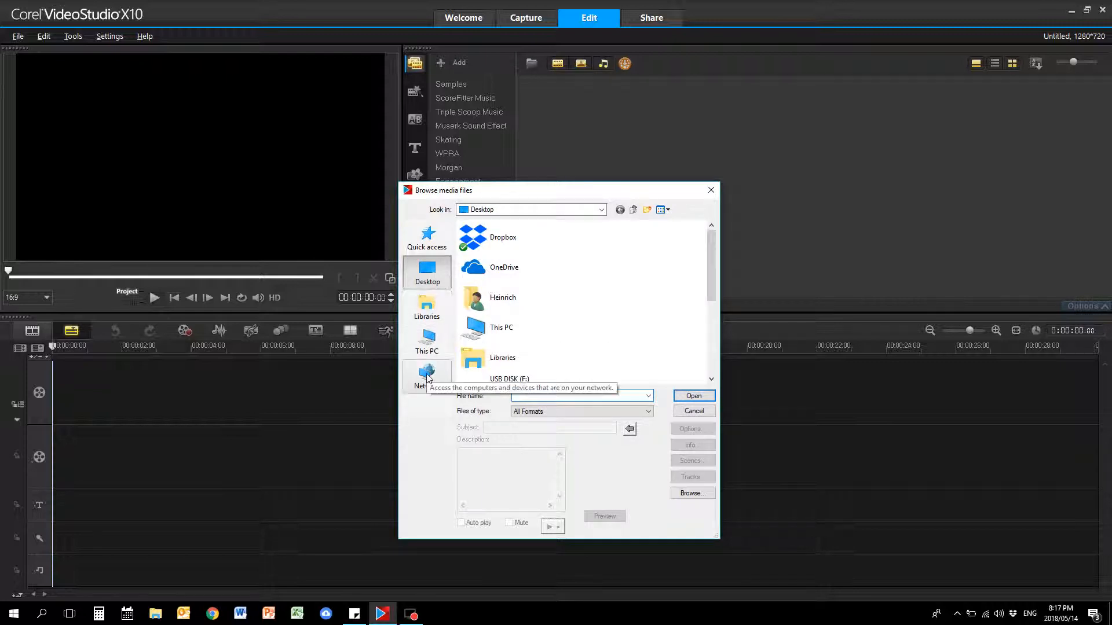
pyautogui.click(422, 266)
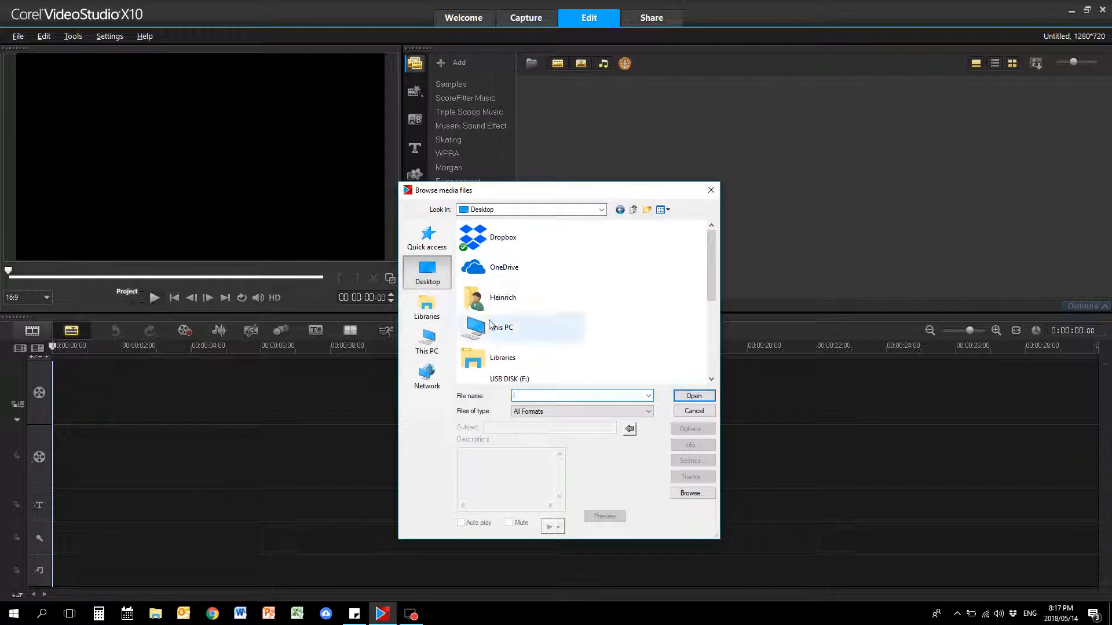
pyautogui.scroll(-2, 495, 348)
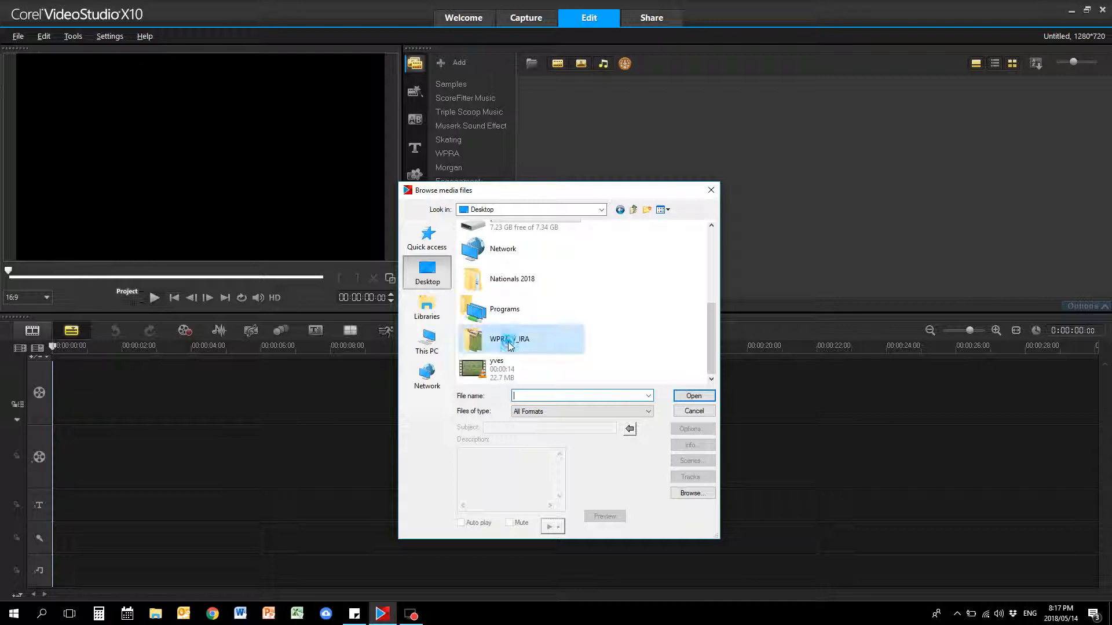
pyautogui.doubleClick(510, 340)
pyautogui.click(476, 262)
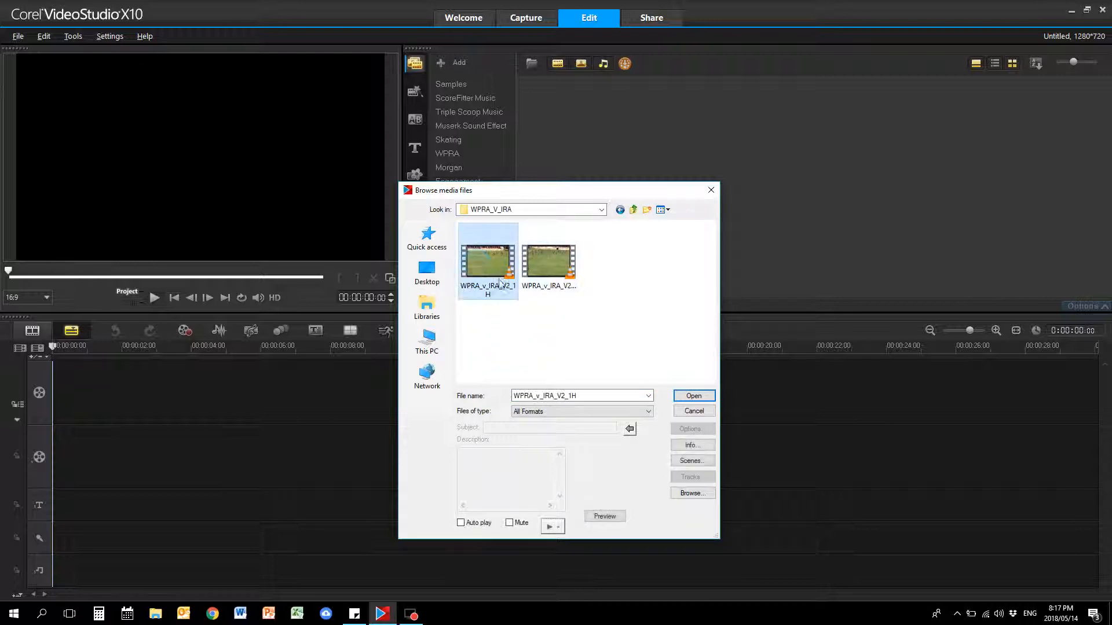
pyautogui.keyDown('ctrl'); pyautogui.click(549, 266); pyautogui.keyUp('ctrl')
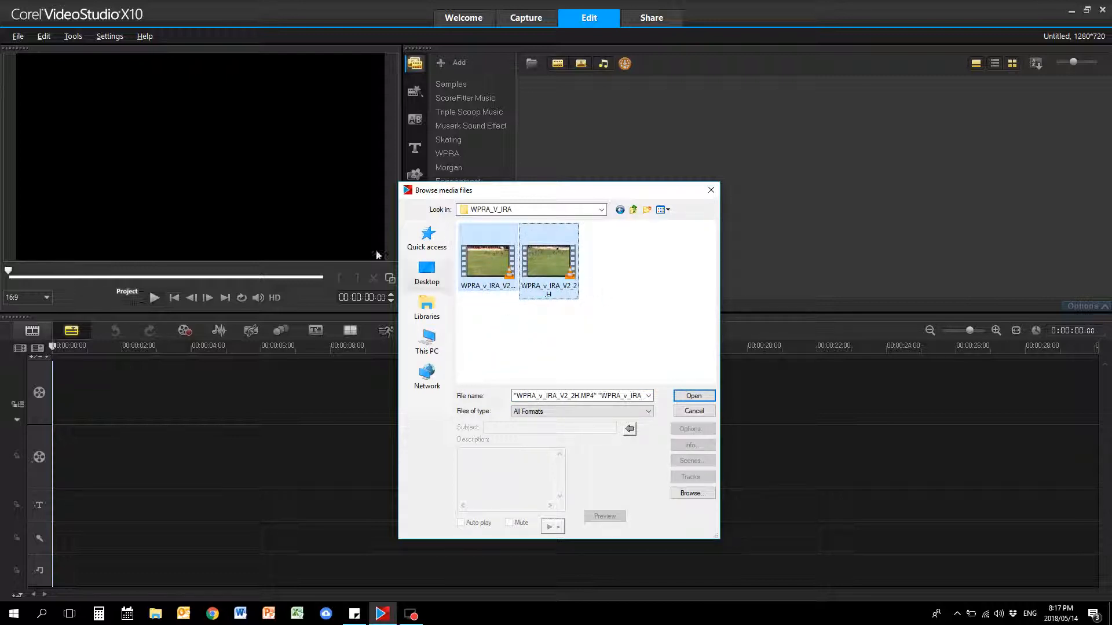
pyautogui.click(693, 395)
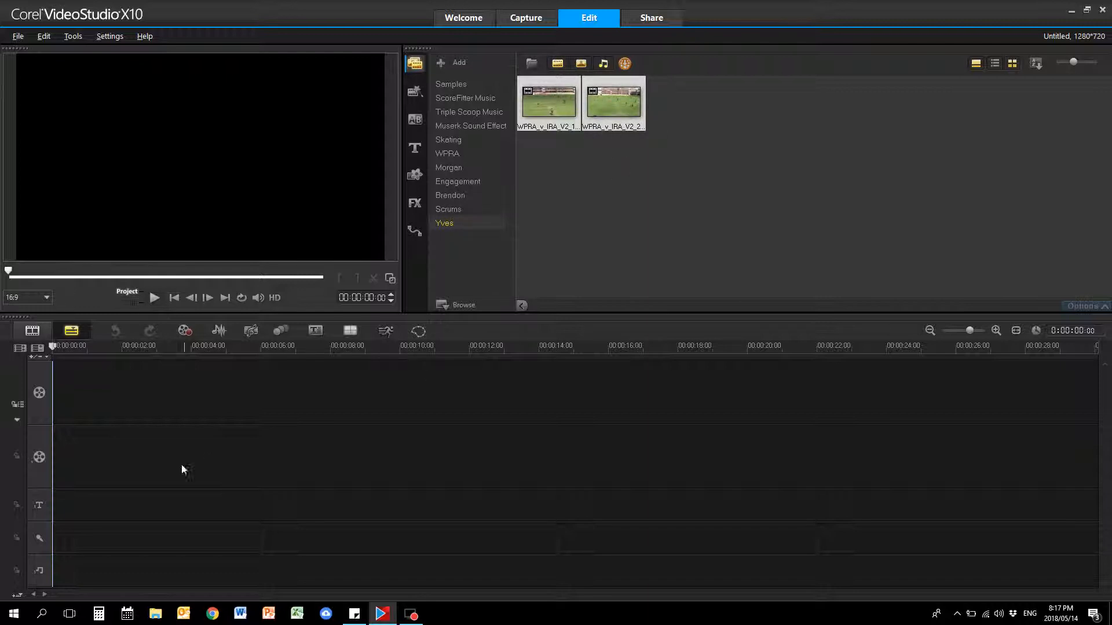
# - Switch the library's video, photo and audio filters off and back on to demonstrate hiding media types
pyautogui.click(581, 65)
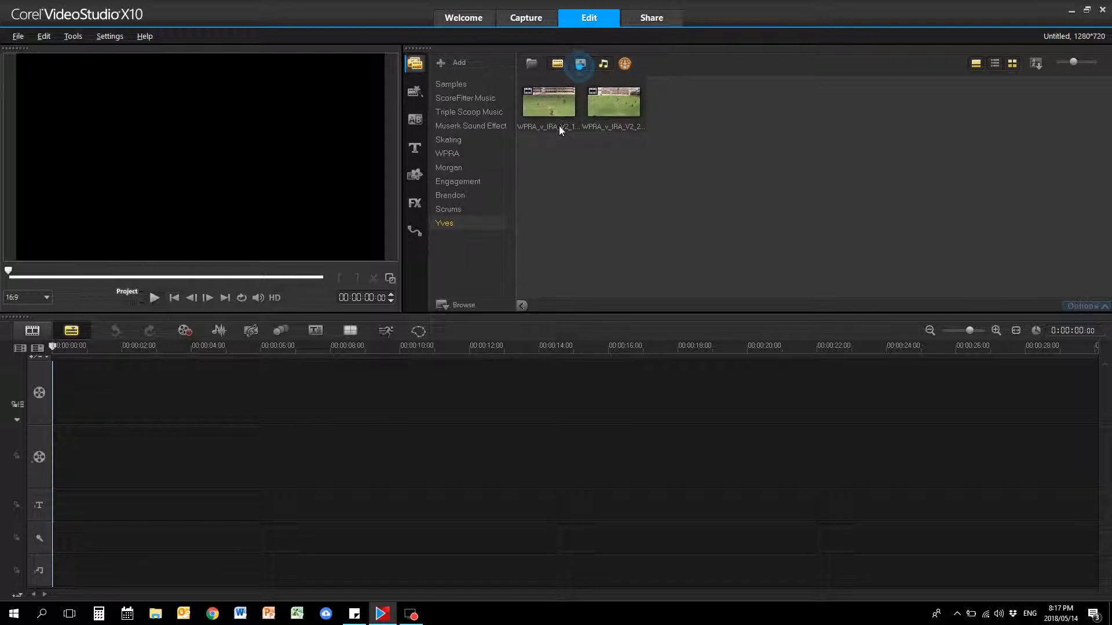
pyautogui.click(557, 64)
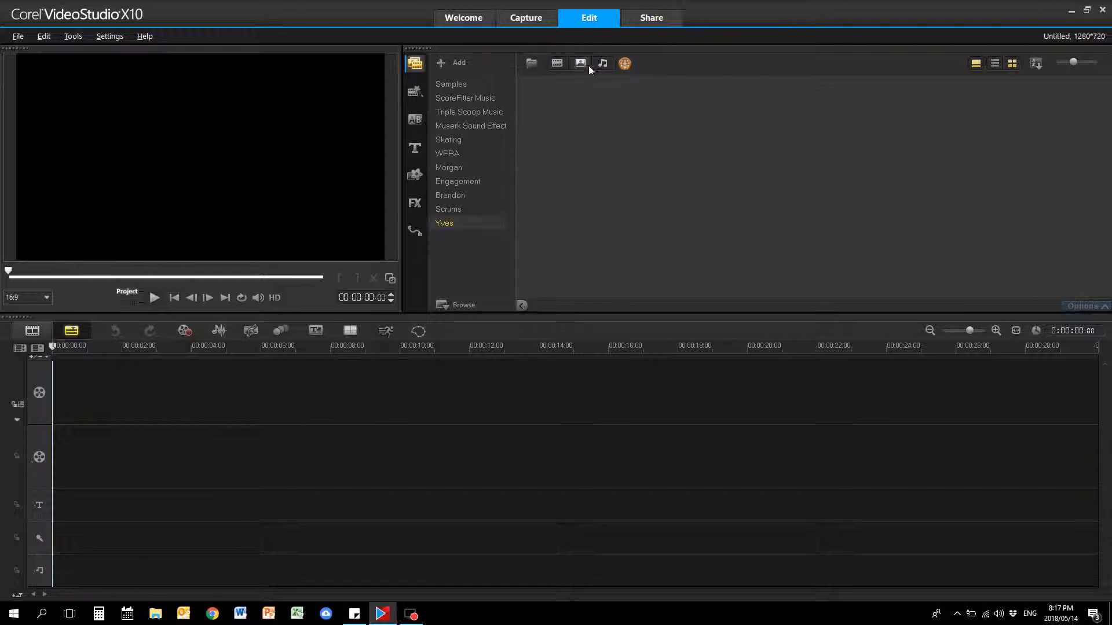
pyautogui.click(581, 64)
pyautogui.click(580, 65)
pyautogui.click(559, 63)
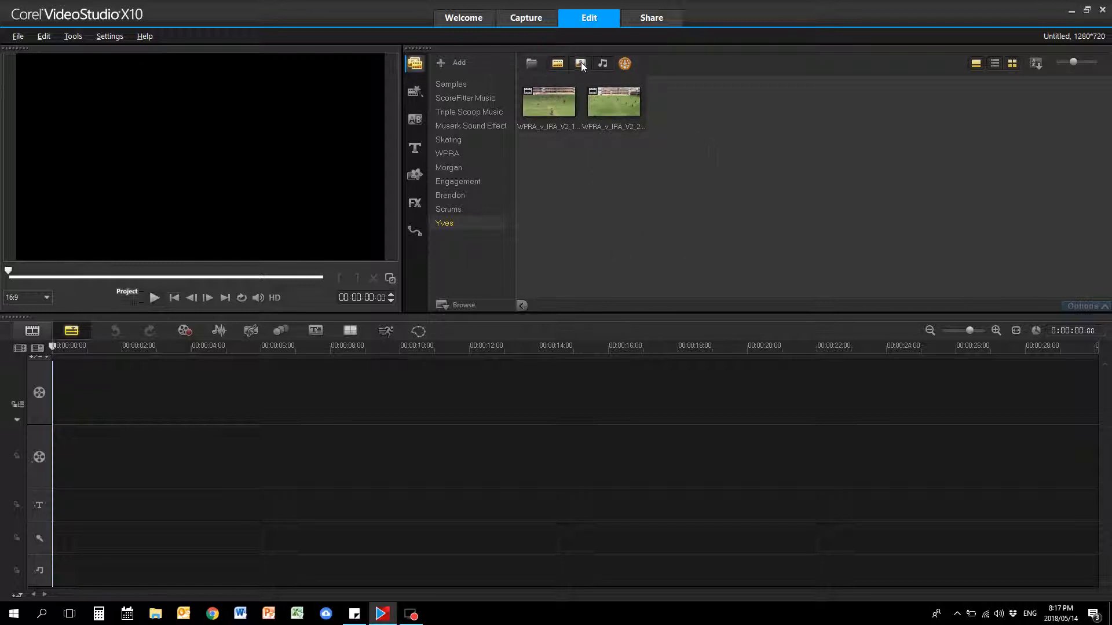
pyautogui.click(598, 66)
# - Place WPRA_v_IRA_V2_1H at the start of the main video track and match the project settings to the video's properties
pyautogui.click(553, 99)
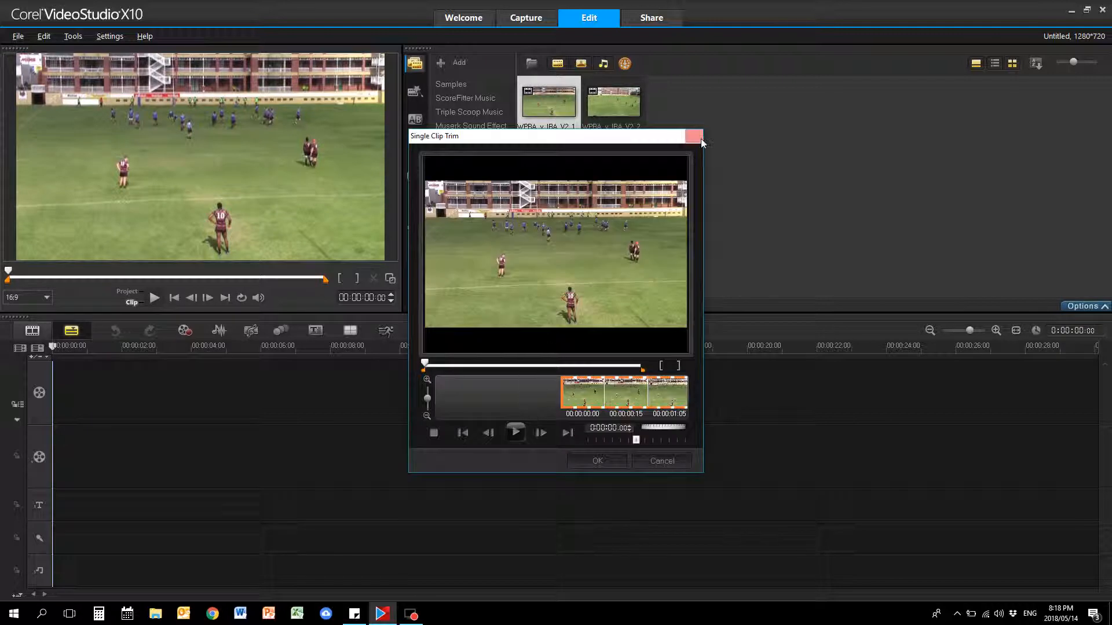
pyautogui.click(701, 136)
pyautogui.moveTo(560, 93); pyautogui.dragTo(523, 401)
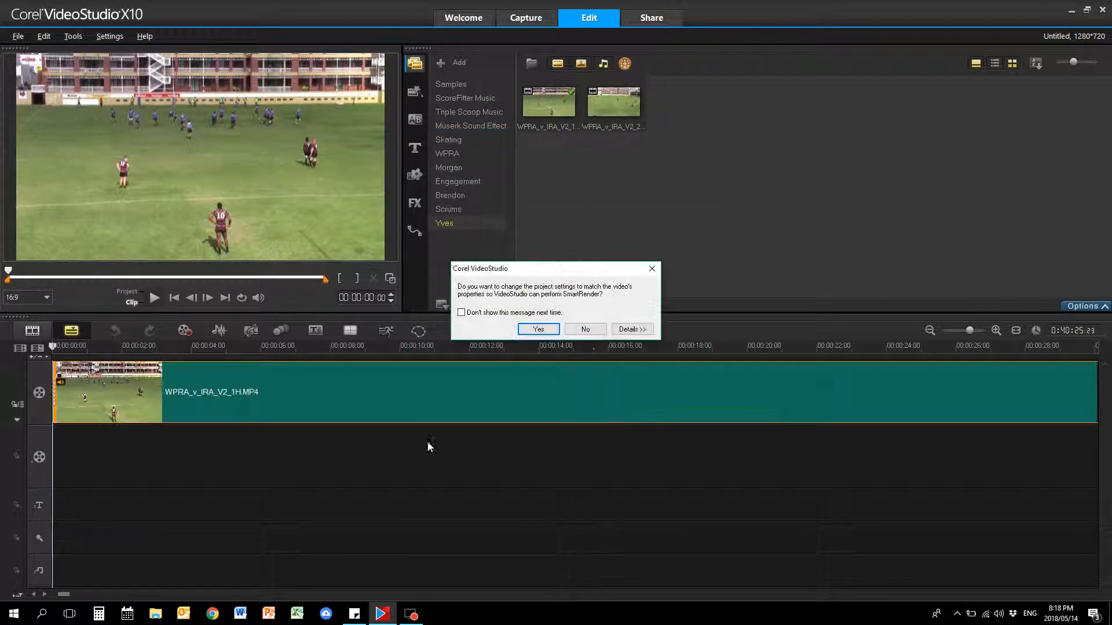
pyautogui.click(538, 329)
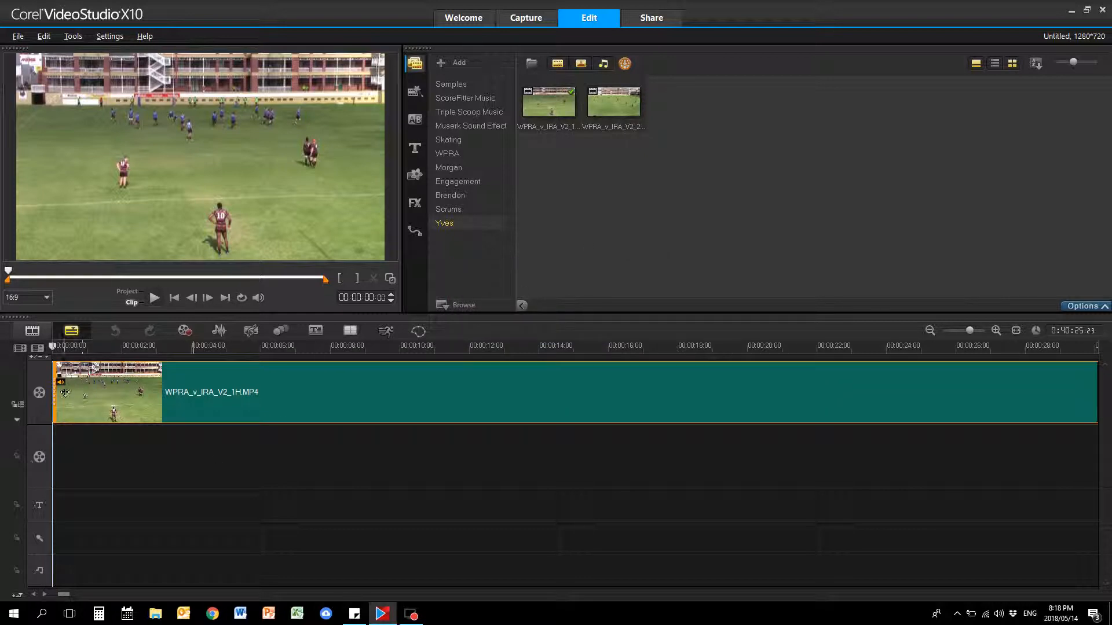
# - Split the WPRA_v_IRA_V2_1H clip on the timeline at 00:00:52:16
pyautogui.click(930, 330)
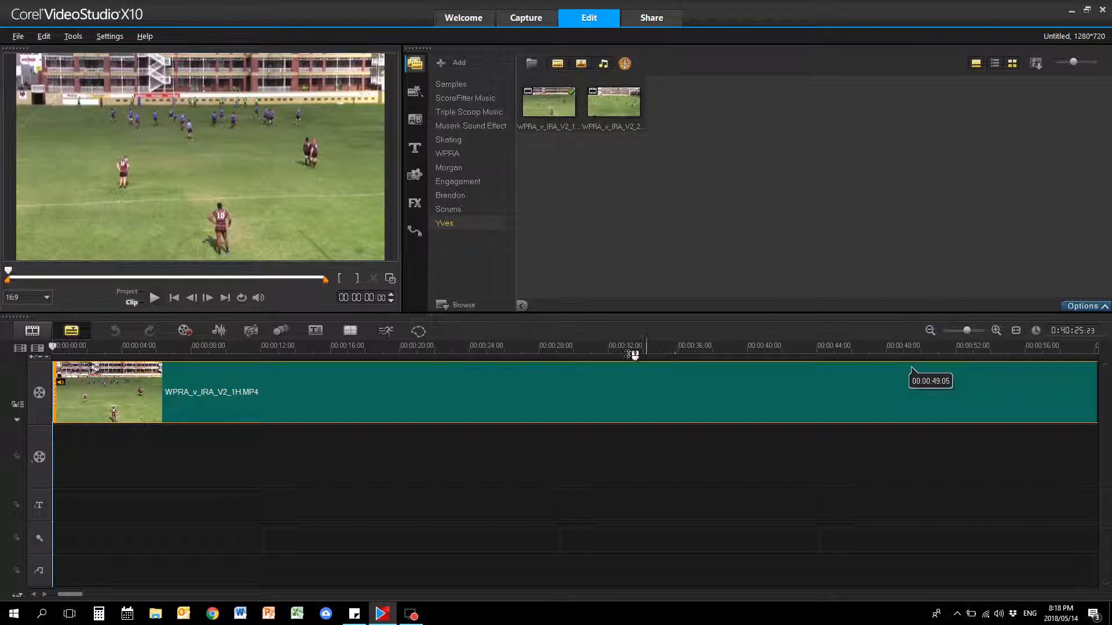
pyautogui.click(932, 335)
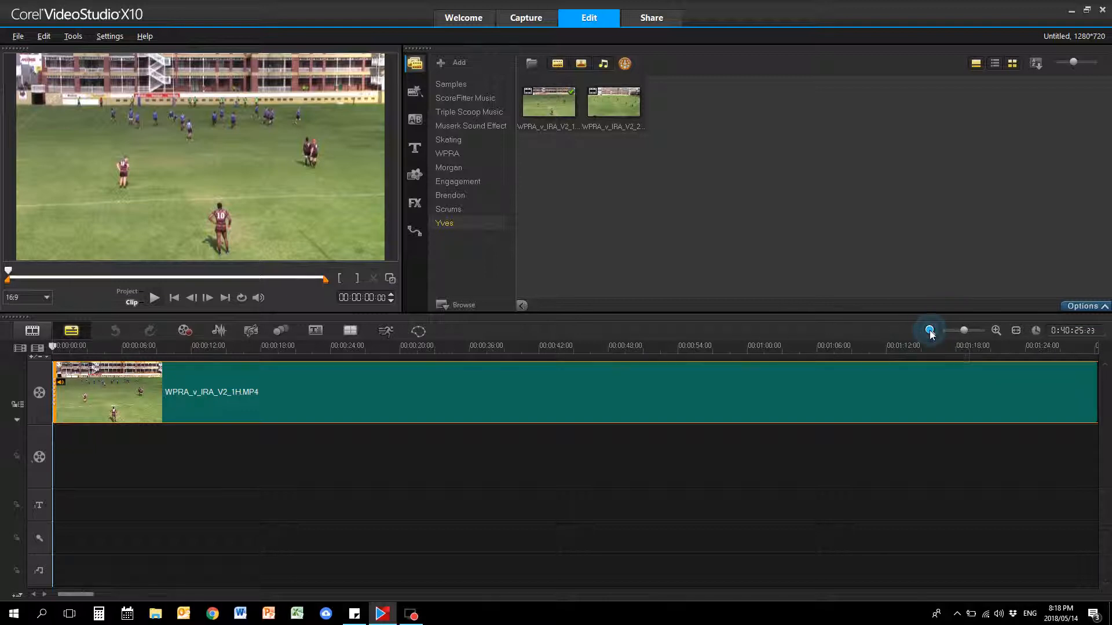
pyautogui.click(932, 335)
pyautogui.click(931, 332)
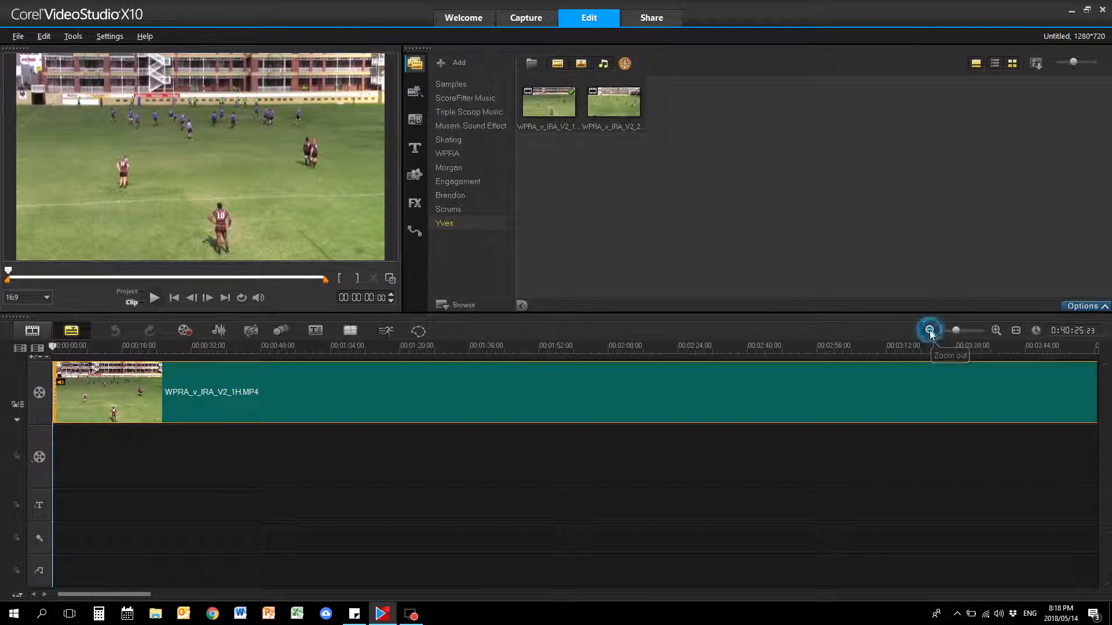
pyautogui.click(930, 331)
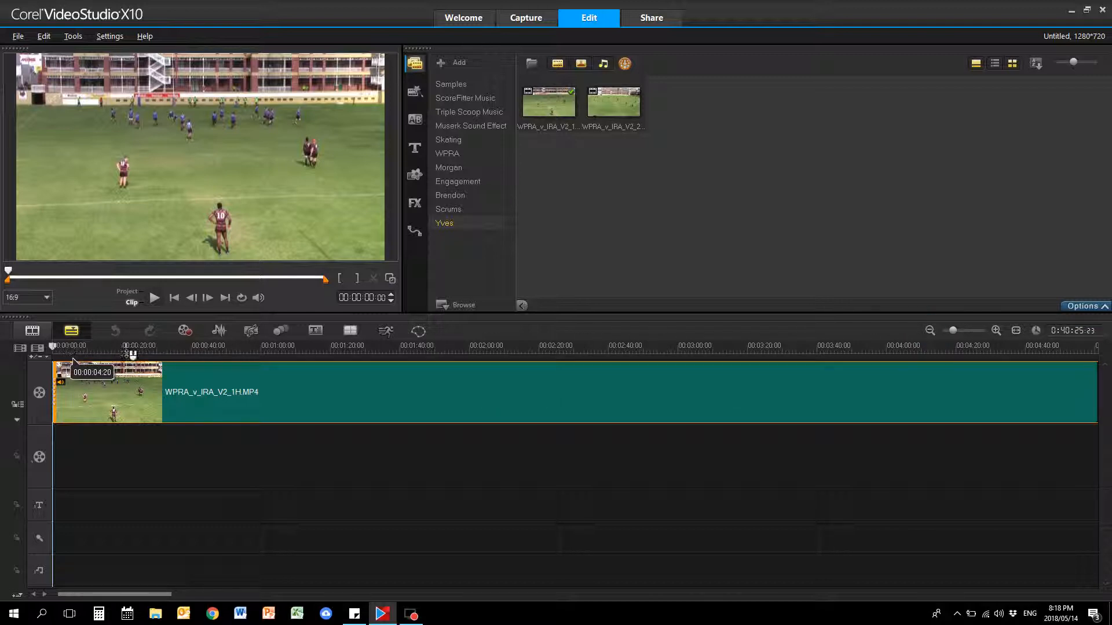
pyautogui.click(143, 346)
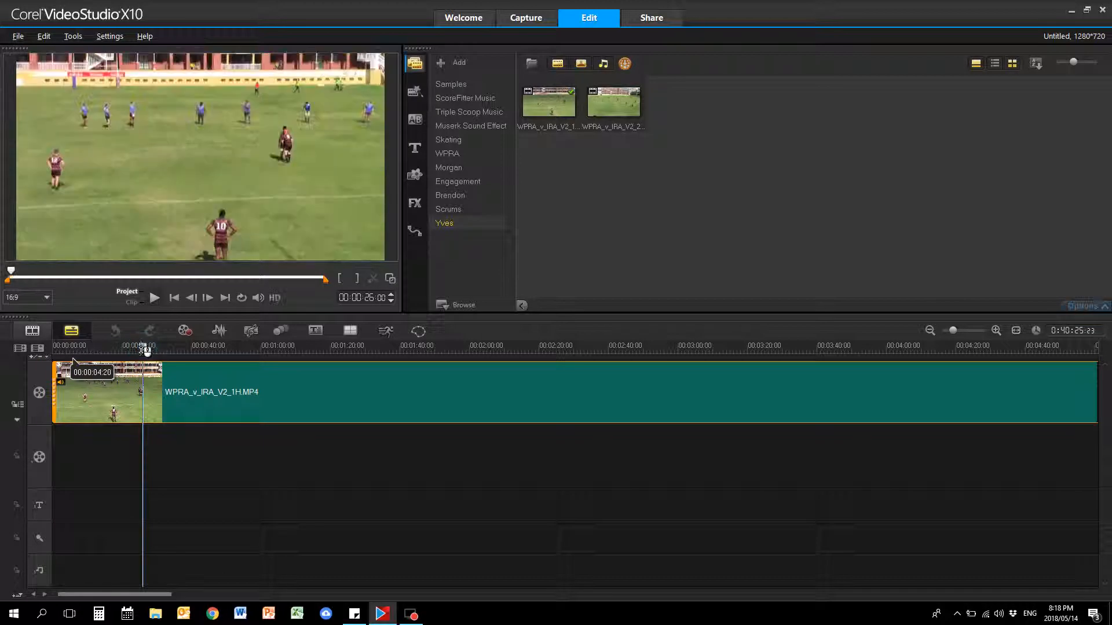
pyautogui.moveTo(152, 346); pyautogui.dragTo(234, 348)
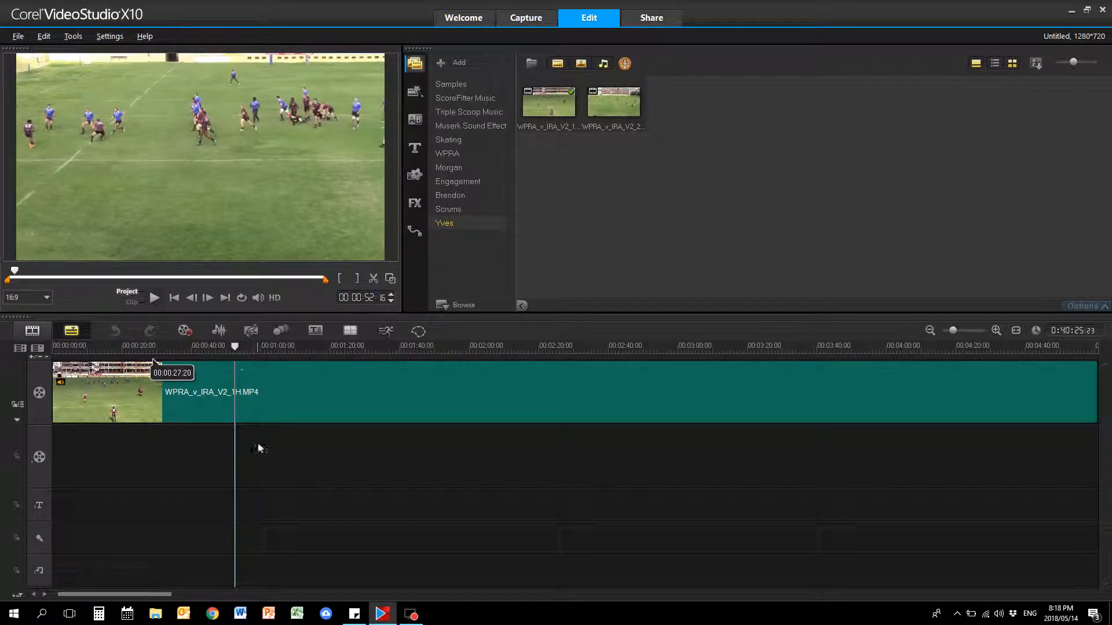
pyautogui.rightClick(248, 398)
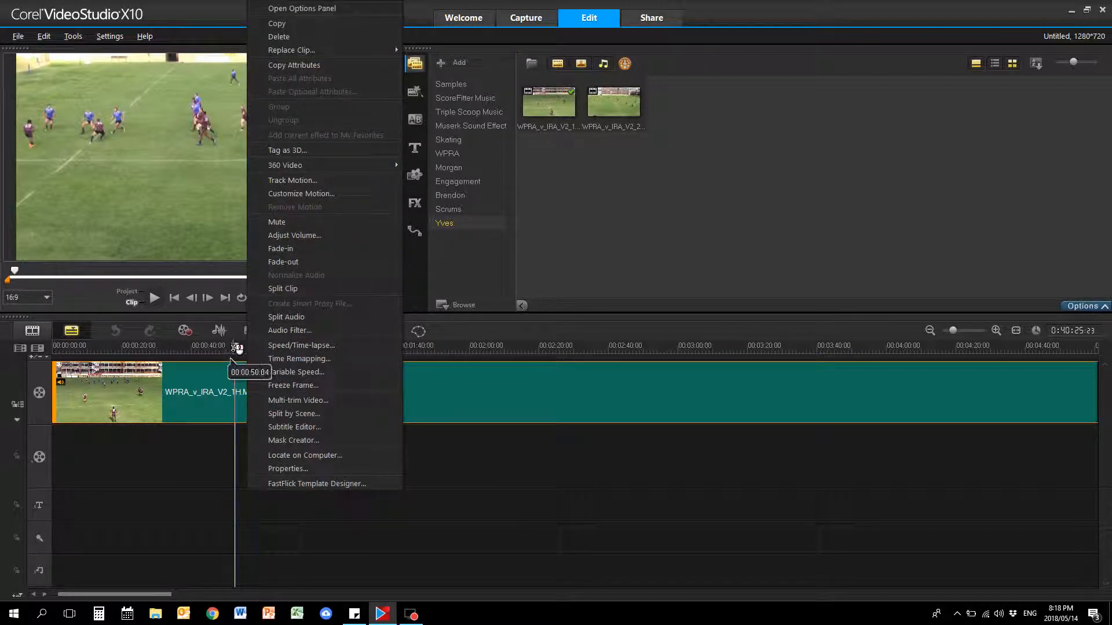
pyautogui.click(235, 347)
pyautogui.click(234, 398)
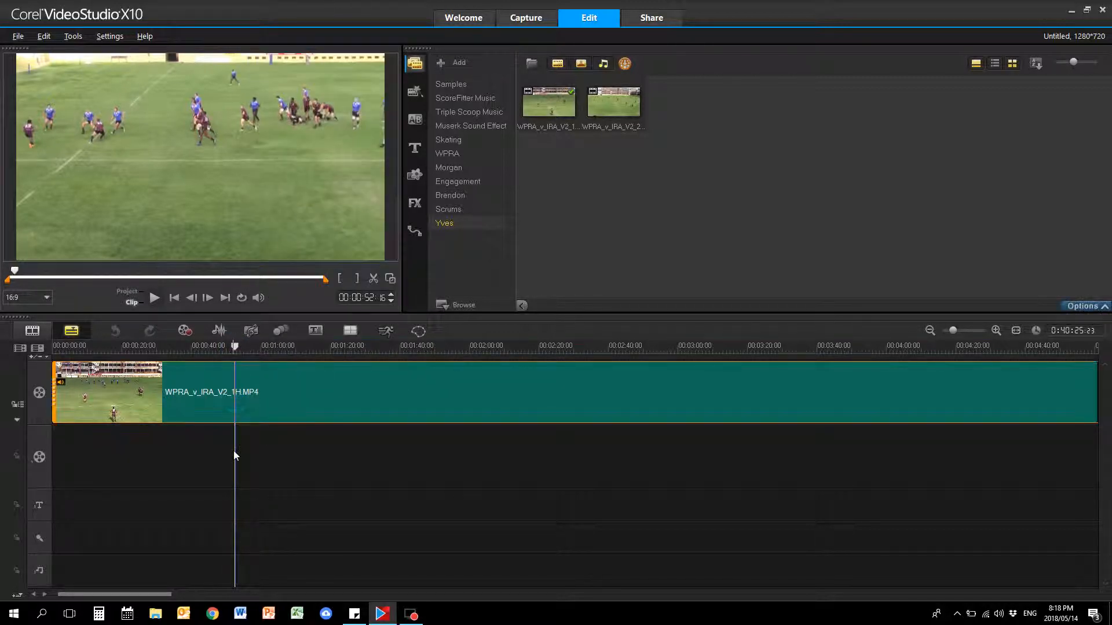
pyautogui.rightClick(228, 393)
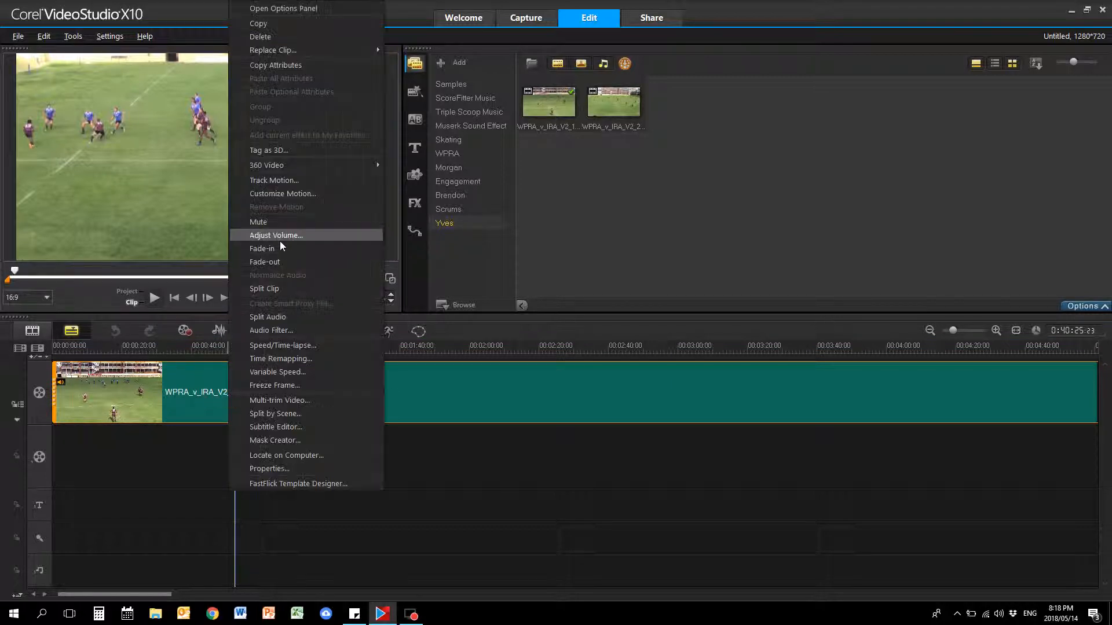
pyautogui.click(275, 286)
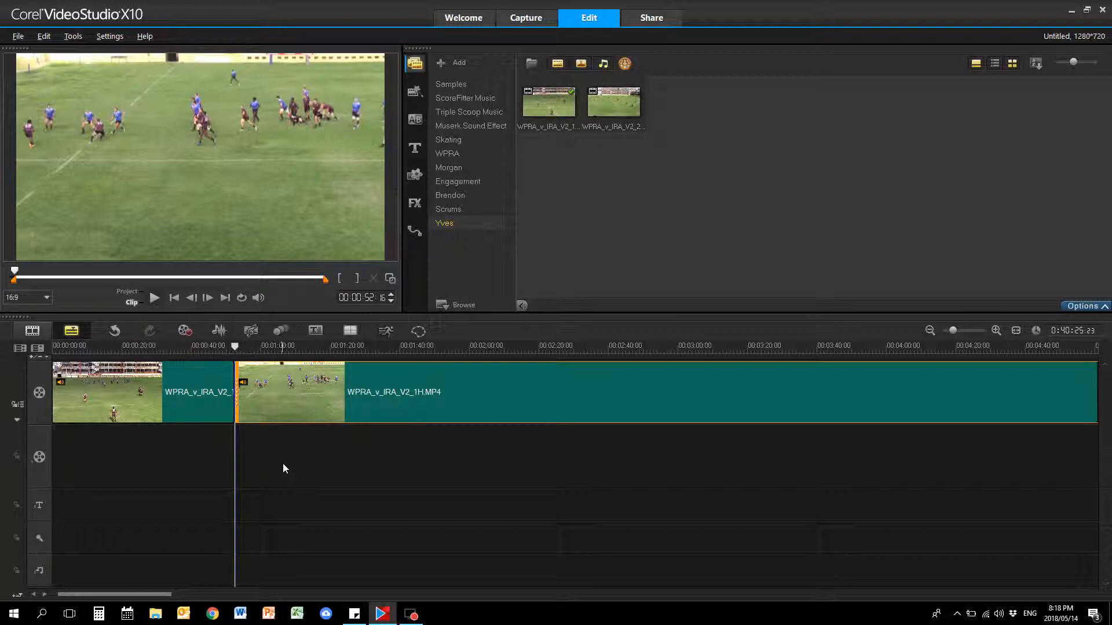
# - Play the second segment up to 00:00:55:00 and split it there
pyautogui.press('space')
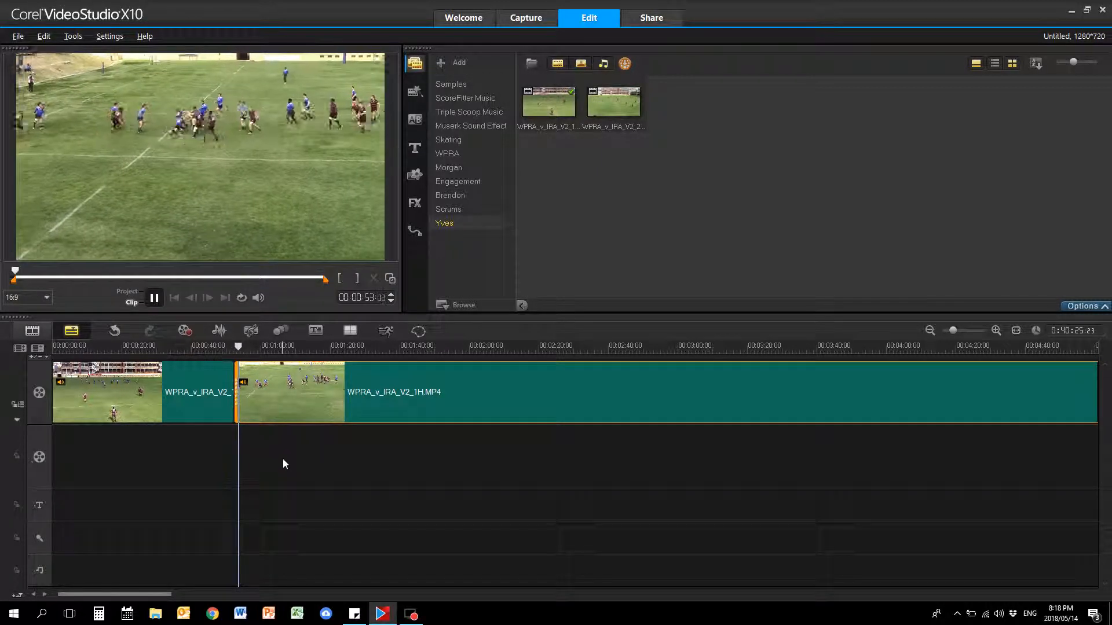
pyautogui.press('space')
pyautogui.press('space')
pyautogui.press('space')
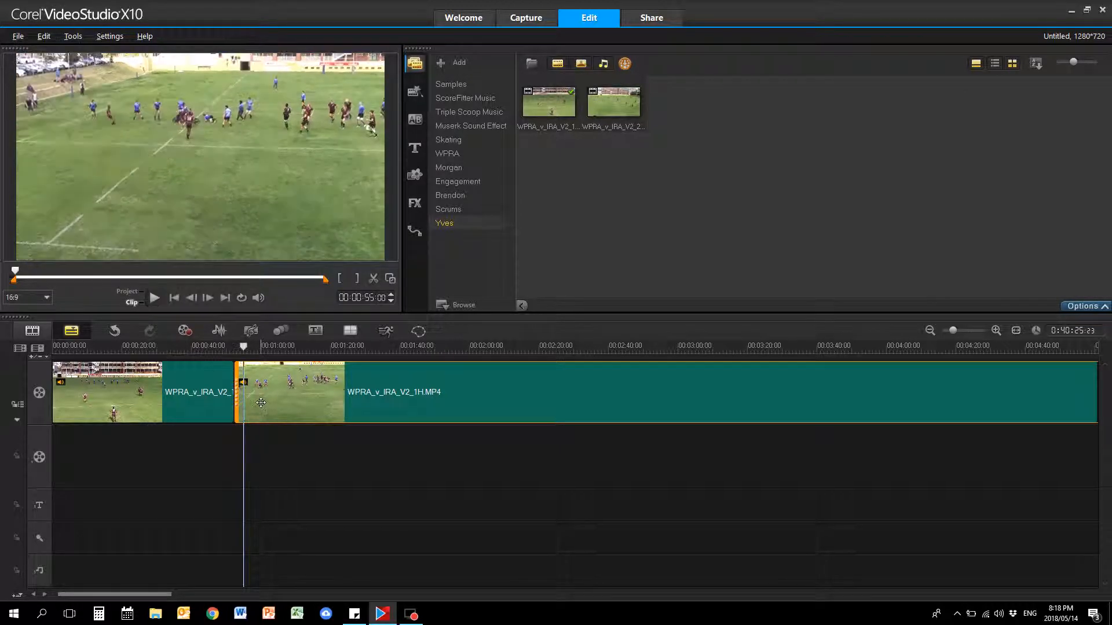
pyautogui.rightClick(262, 403)
pyautogui.click(310, 290)
# - Select all three segments on the main video track and mute their audio together
pyautogui.click(193, 391)
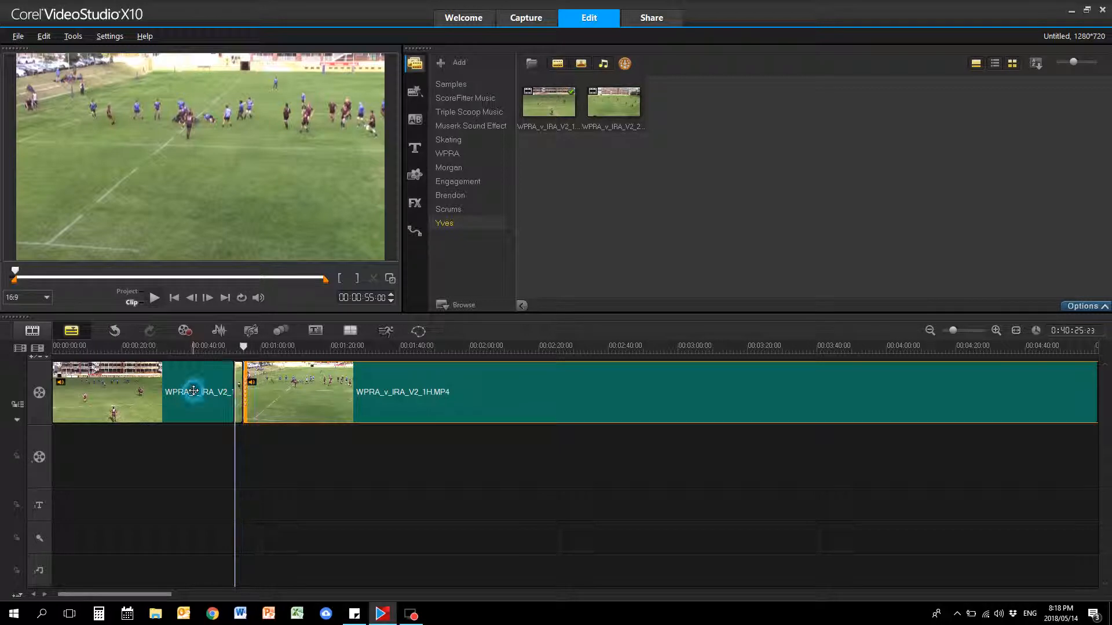
pyautogui.click(307, 402)
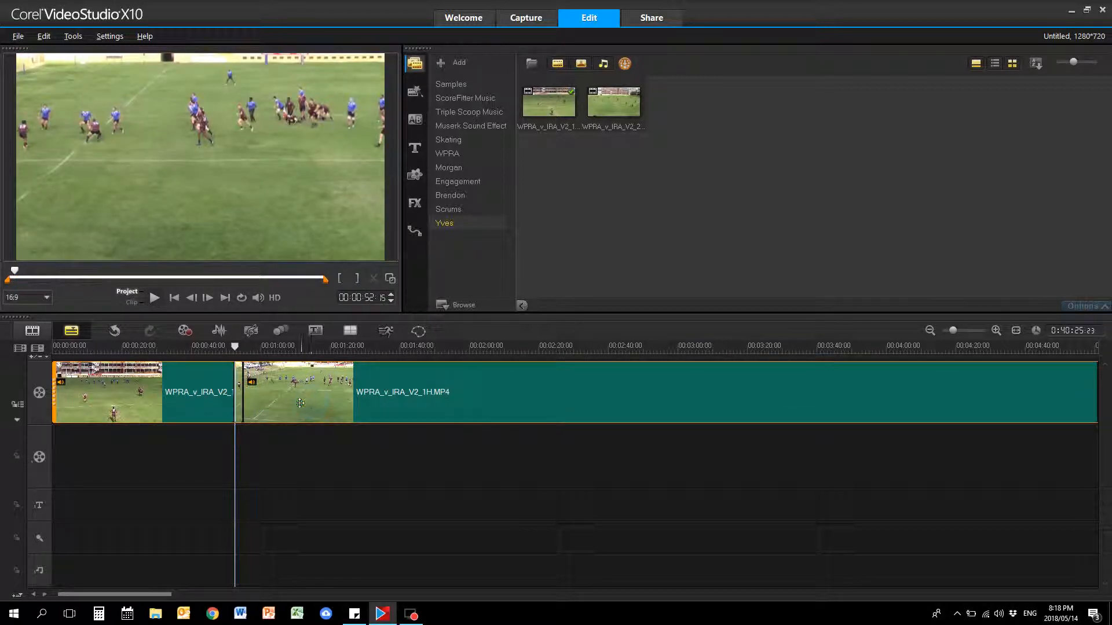
pyautogui.rightClick(264, 386)
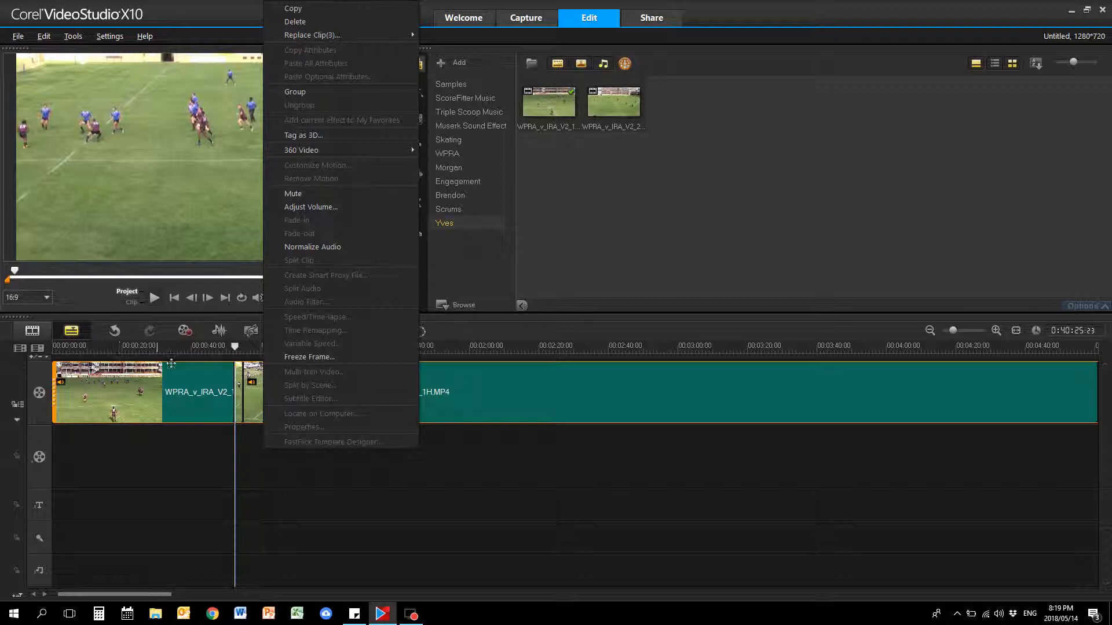
pyautogui.click(315, 193)
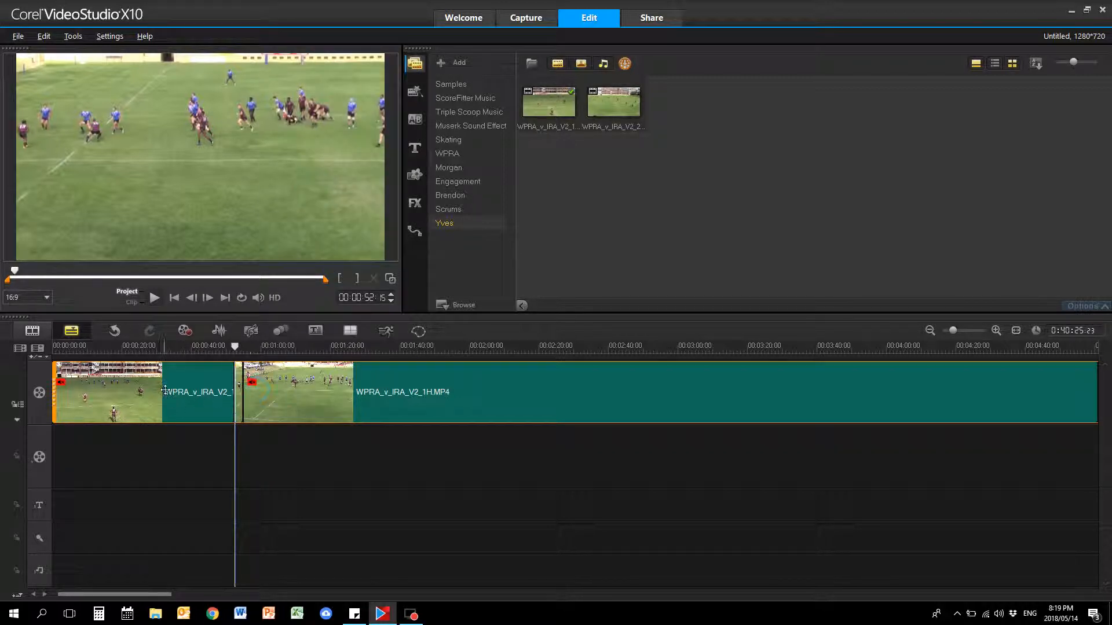
# - Select all three segments on the main video track, unmute their audio together and mute it again
pyautogui.click(185, 391)
pyautogui.click(112, 385)
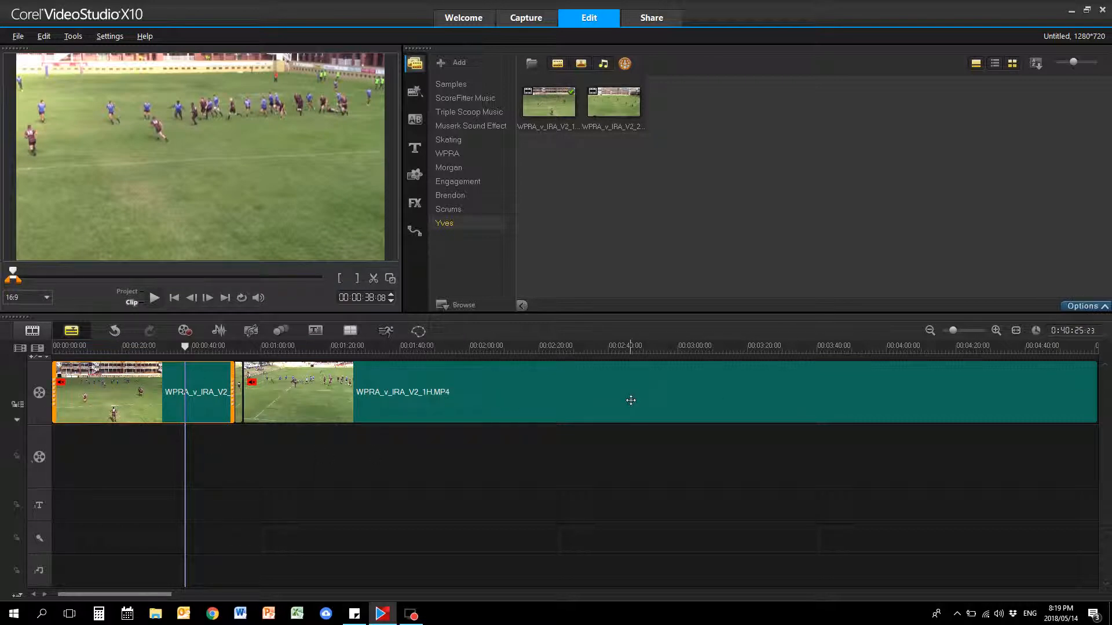
pyautogui.click(631, 400)
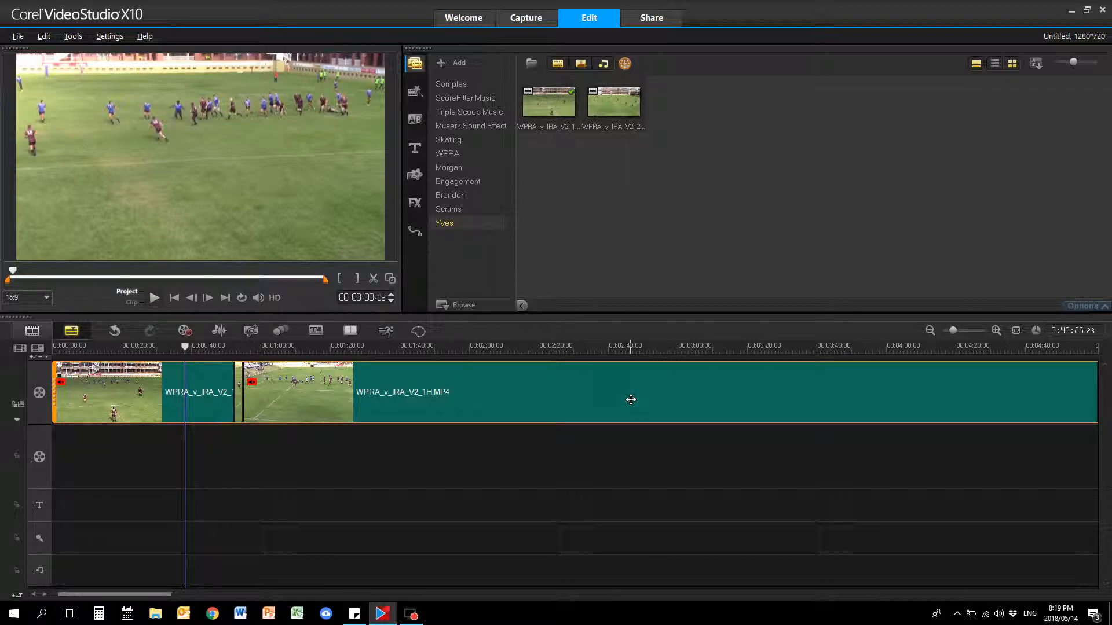
pyautogui.rightClick(329, 397)
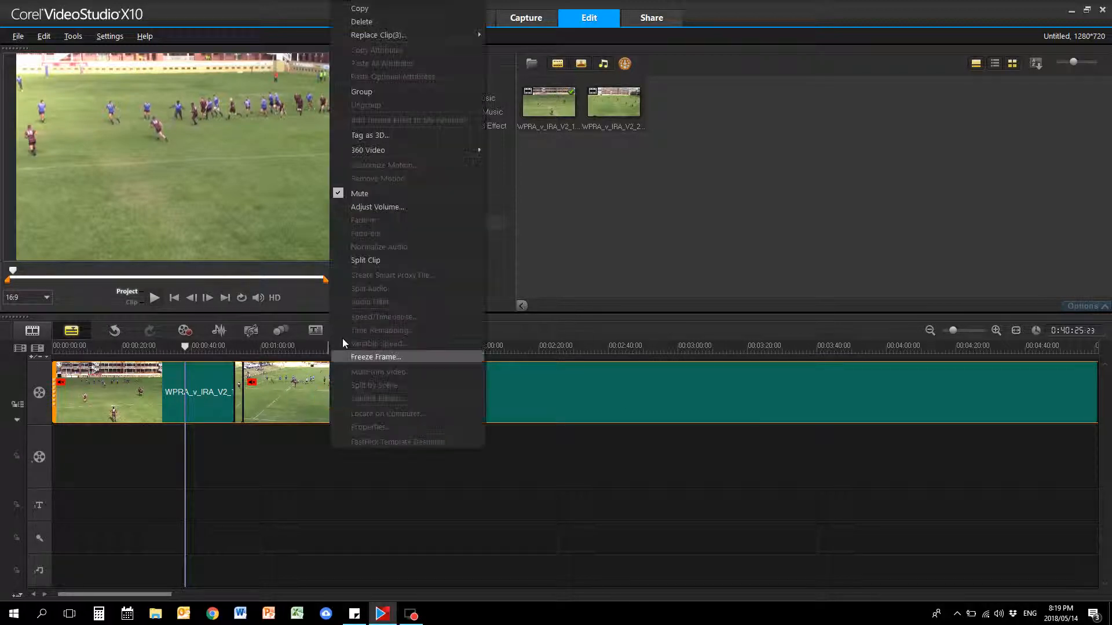
pyautogui.click(371, 193)
pyautogui.rightClick(323, 393)
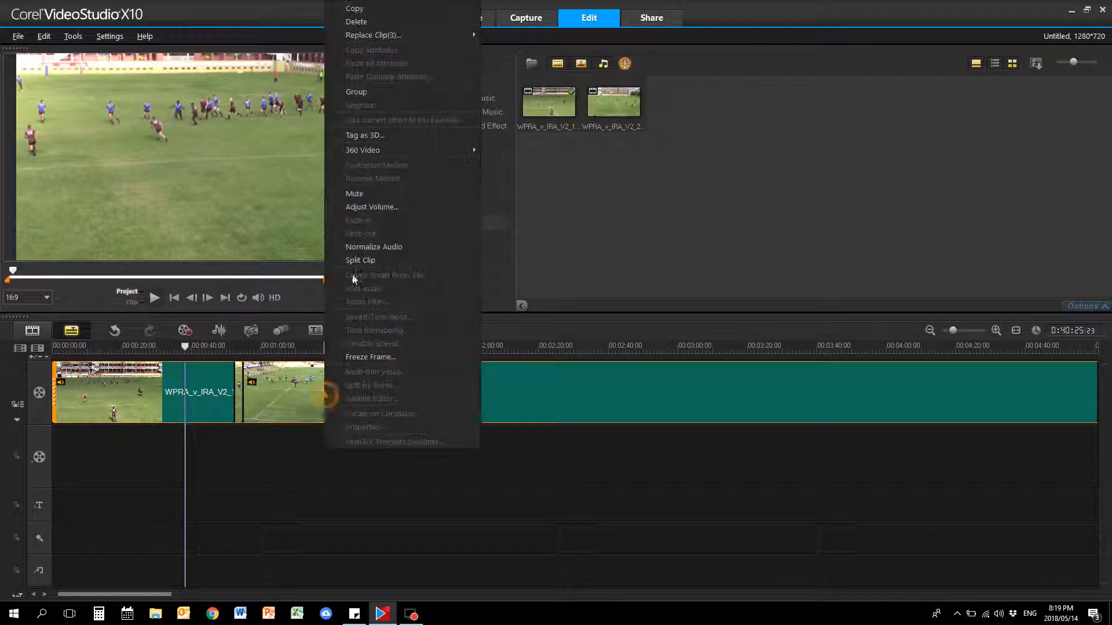
pyautogui.click(362, 193)
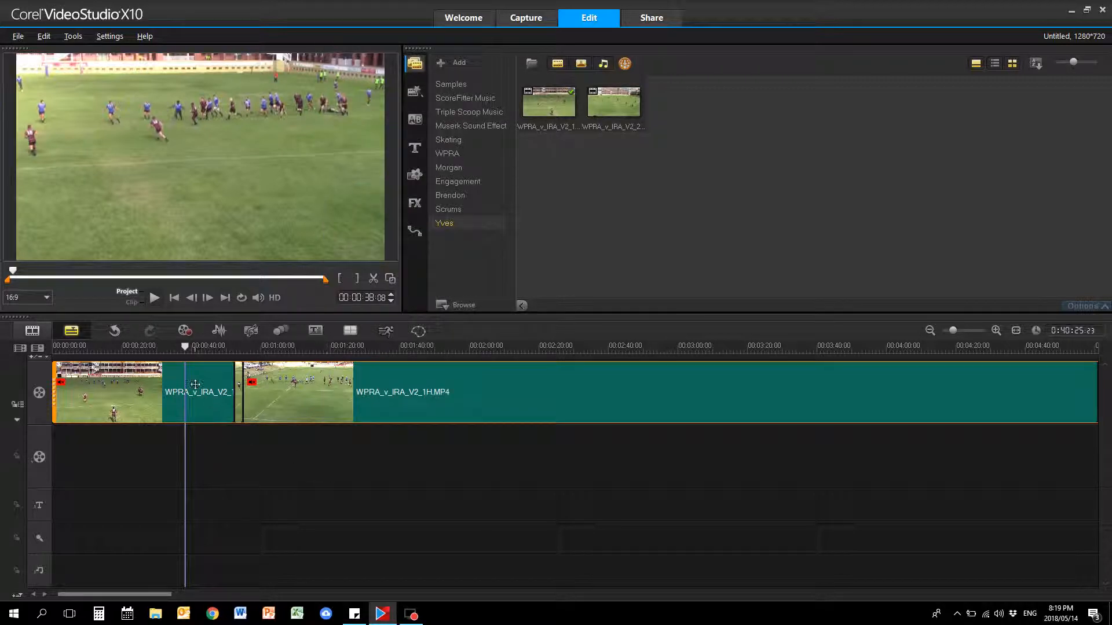
# - Play the short second segment from 00:00:52:20 to 00:00:53:19
pyautogui.click(235, 370)
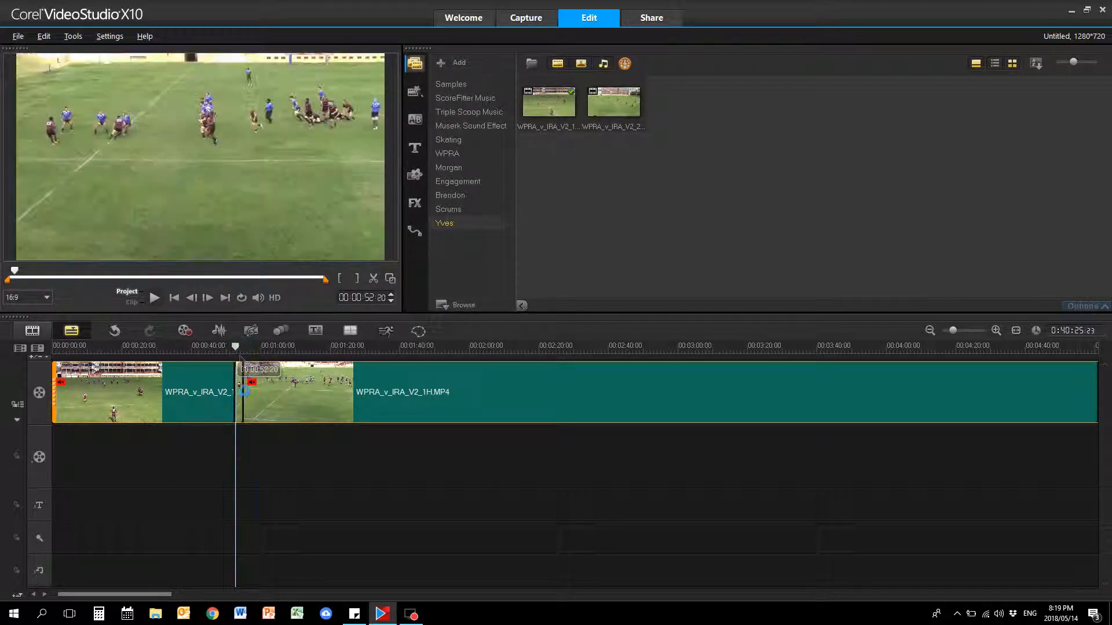
pyautogui.press('space')
pyautogui.press('space')
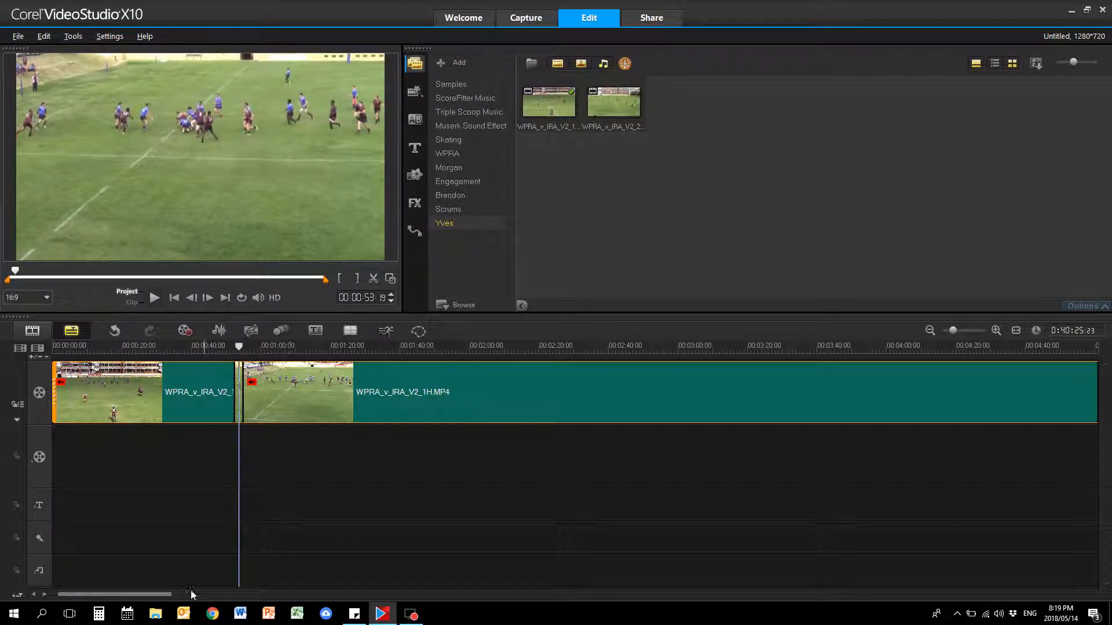
# - Split the long third segment at the scrum at 00:08:06:04
pyautogui.click(165, 595)
pyautogui.click(446, 384)
pyautogui.click(450, 345)
pyautogui.moveTo(450, 346); pyautogui.dragTo(622, 348)
pyautogui.rightClick(620, 395)
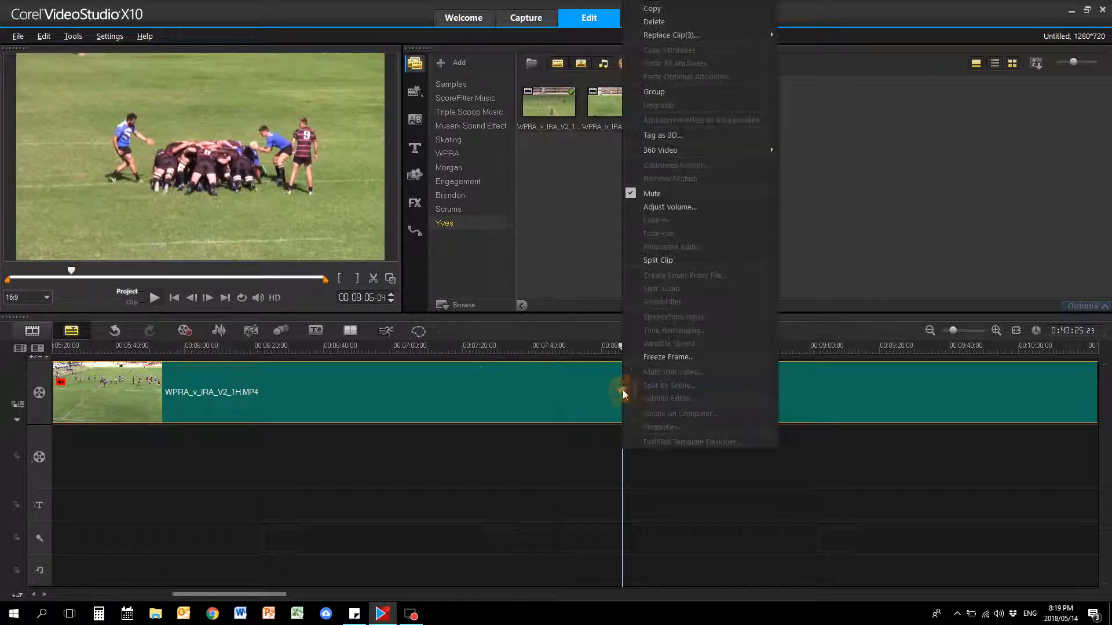
pyautogui.click(658, 260)
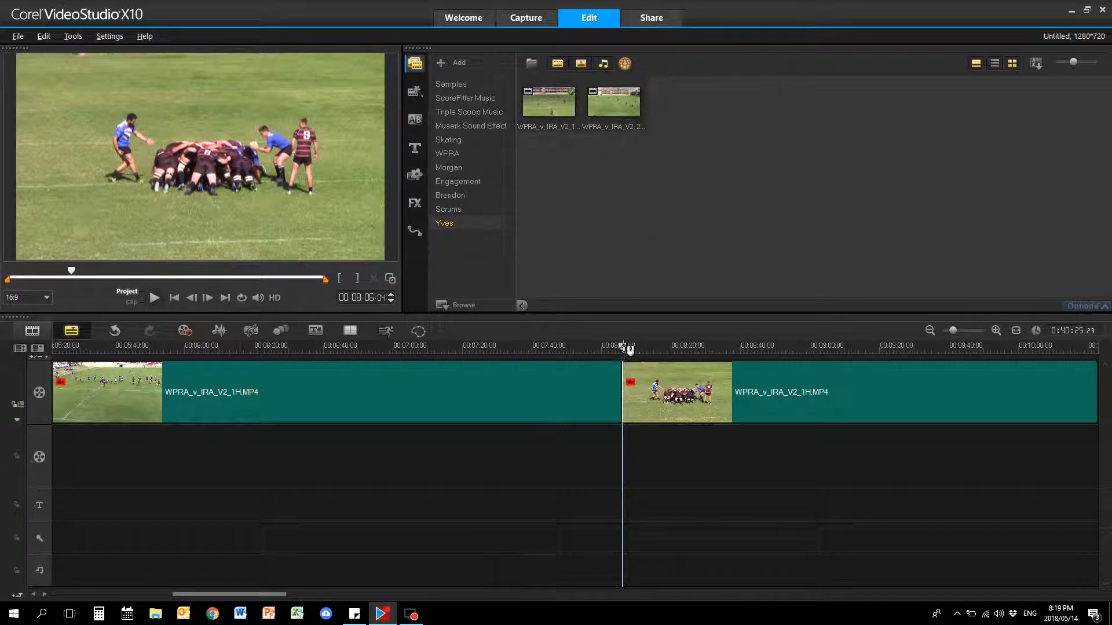
# - Split the segment that starts with the scrum at 00:08:10:20
pyautogui.moveTo(623, 346); pyautogui.dragTo(638, 346)
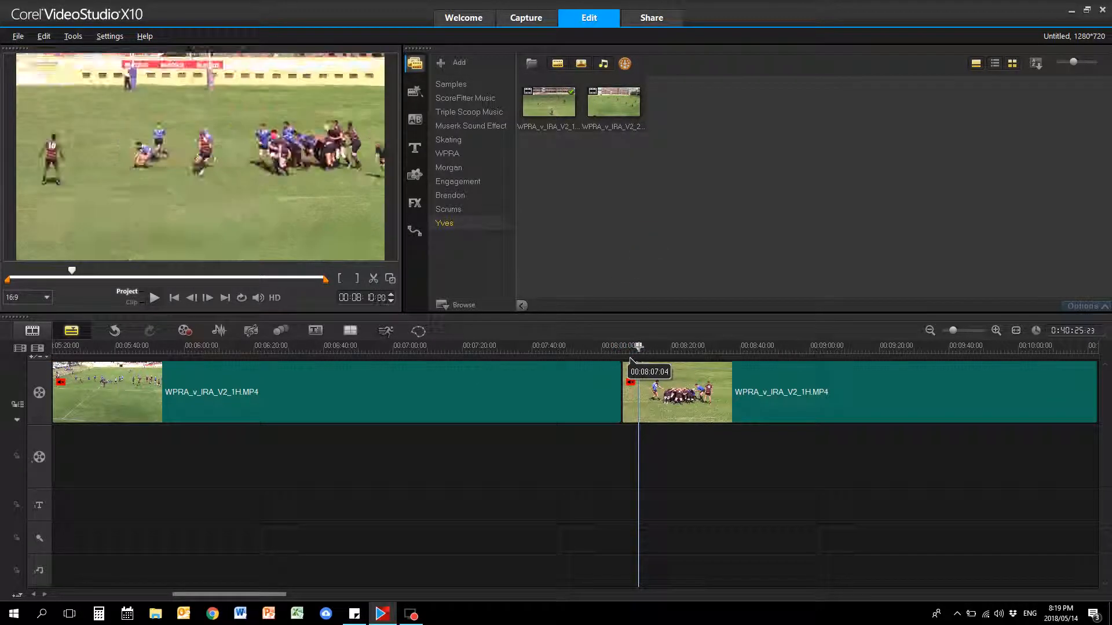
pyautogui.rightClick(656, 400)
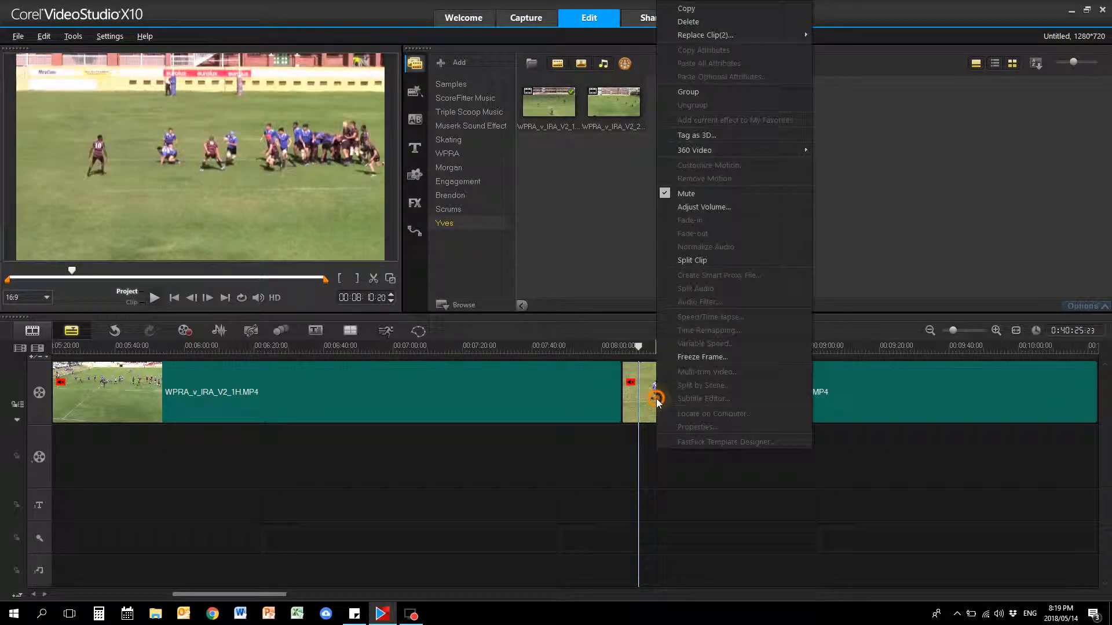
pyautogui.click(689, 260)
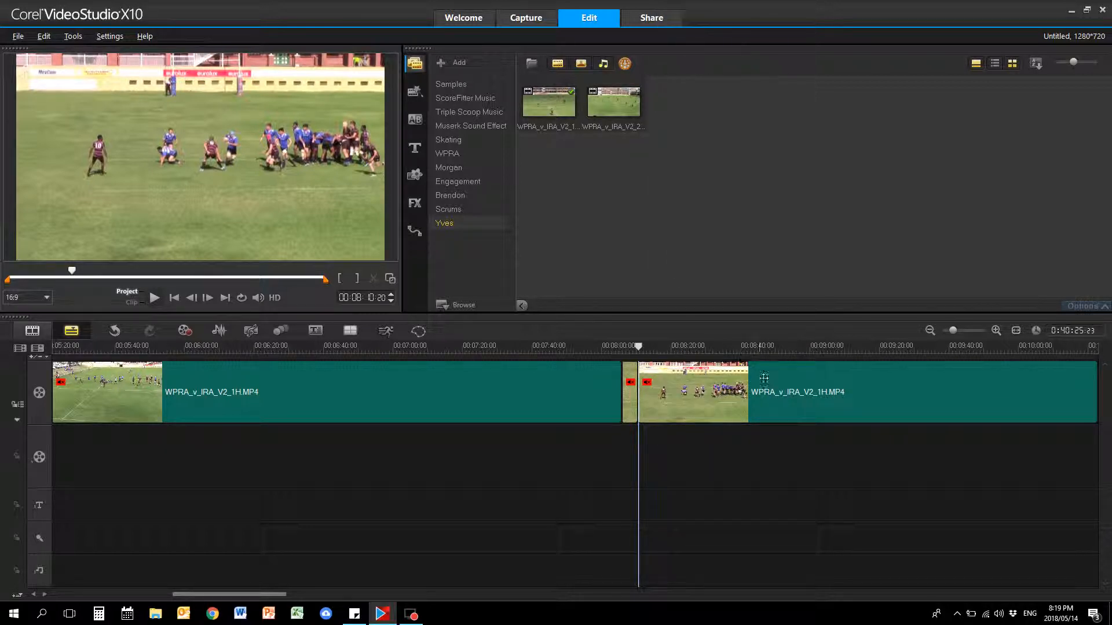
pyautogui.rightClick(786, 351)
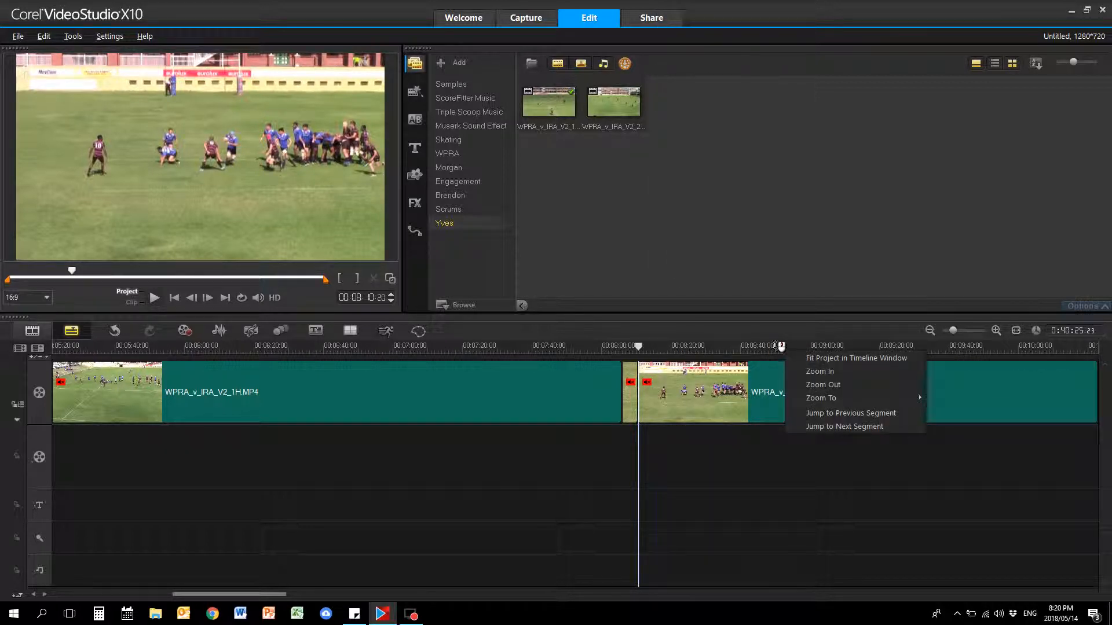
pyautogui.click(775, 348)
pyautogui.rightClick(791, 392)
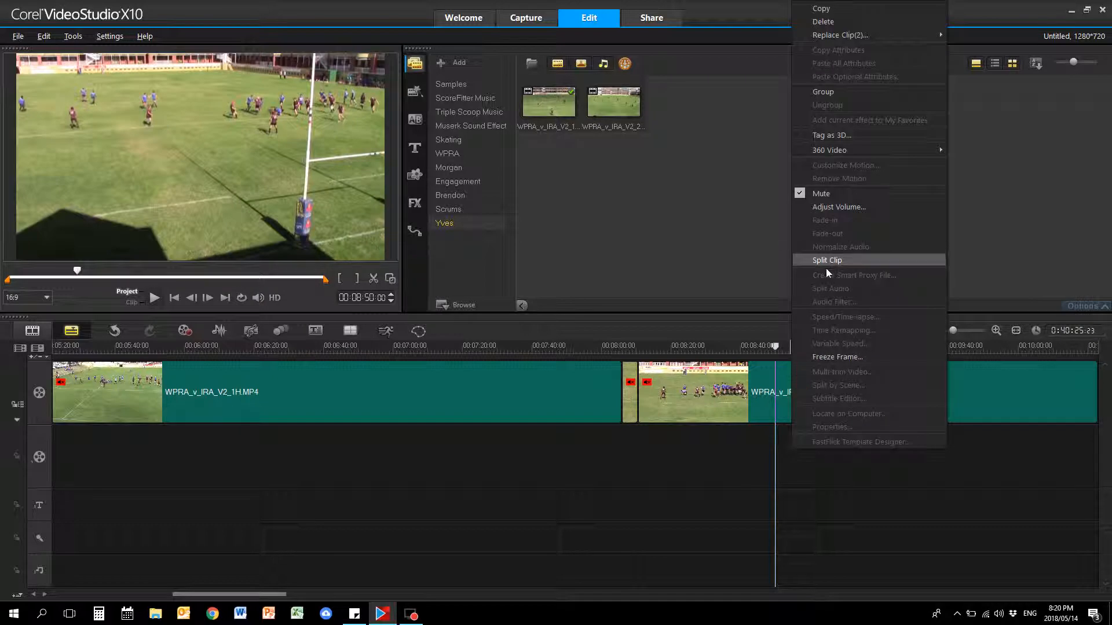
pyautogui.moveTo(782, 350)
pyautogui.mouseDown()
pyautogui.moveTo(708, 350)
pyautogui.moveTo(770, 356)
pyautogui.mouseUp()
# - Split the last segment on the main video track at the lineout at 00:10:54:12
pyautogui.scroll(-10, 765, 417)
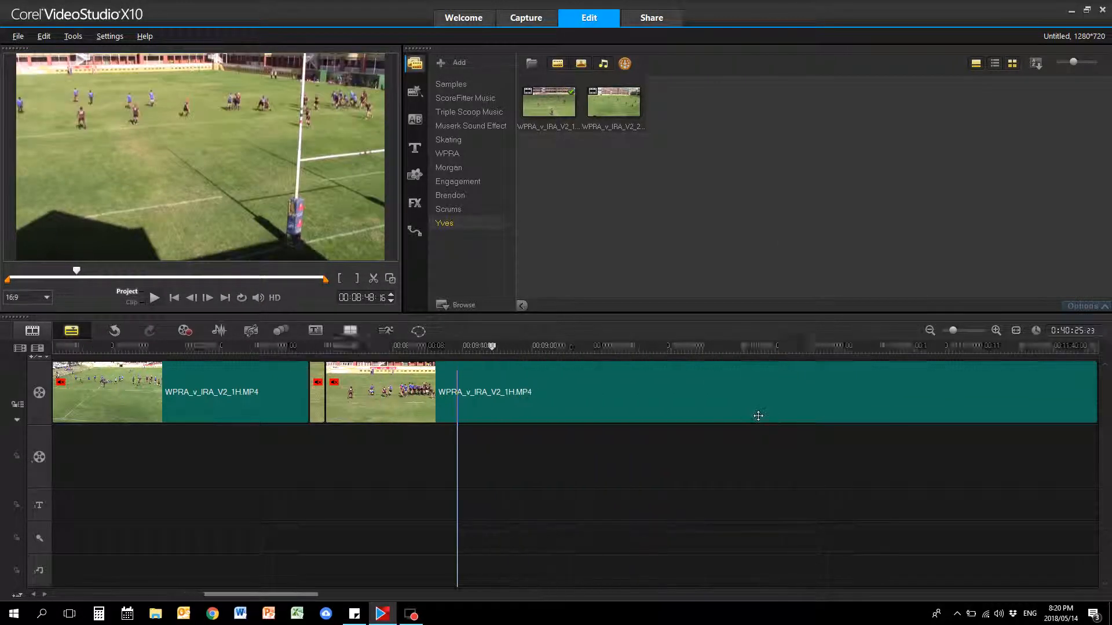
pyautogui.click(894, 348)
pyautogui.rightClick(895, 380)
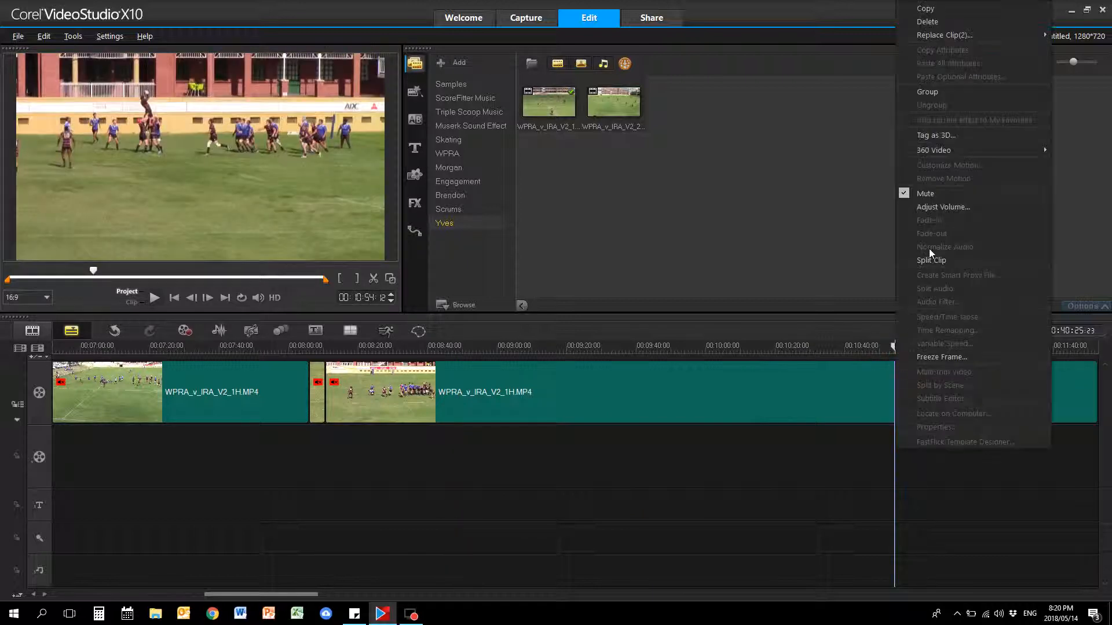
pyautogui.click(930, 261)
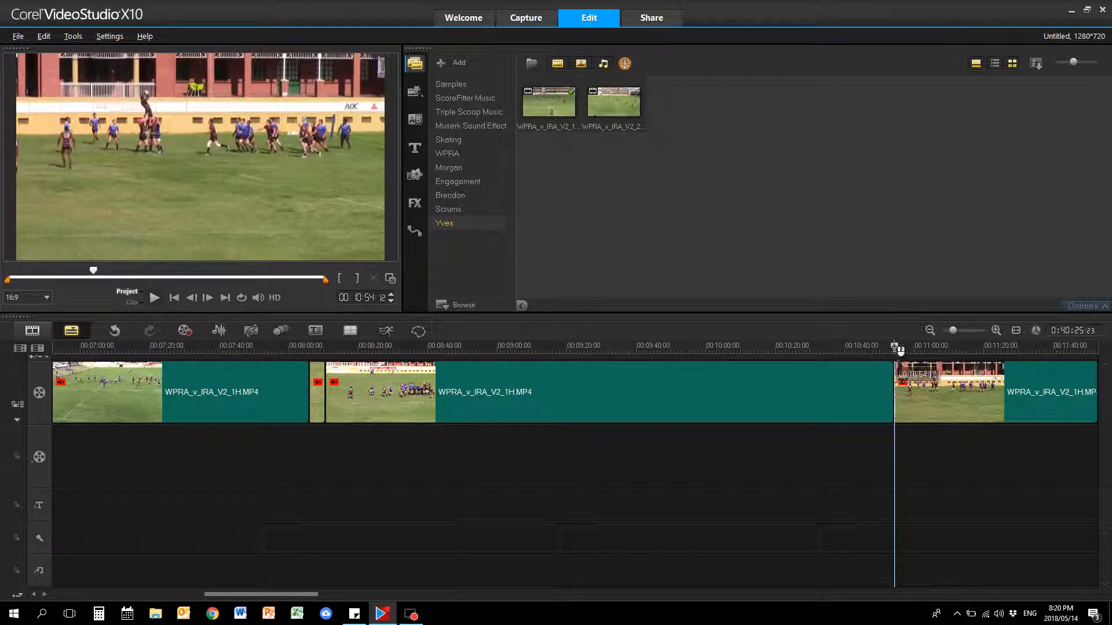
# - Play the segment that starts with the lineout up to 00:10:57:15 and split it there
pyautogui.press('space')
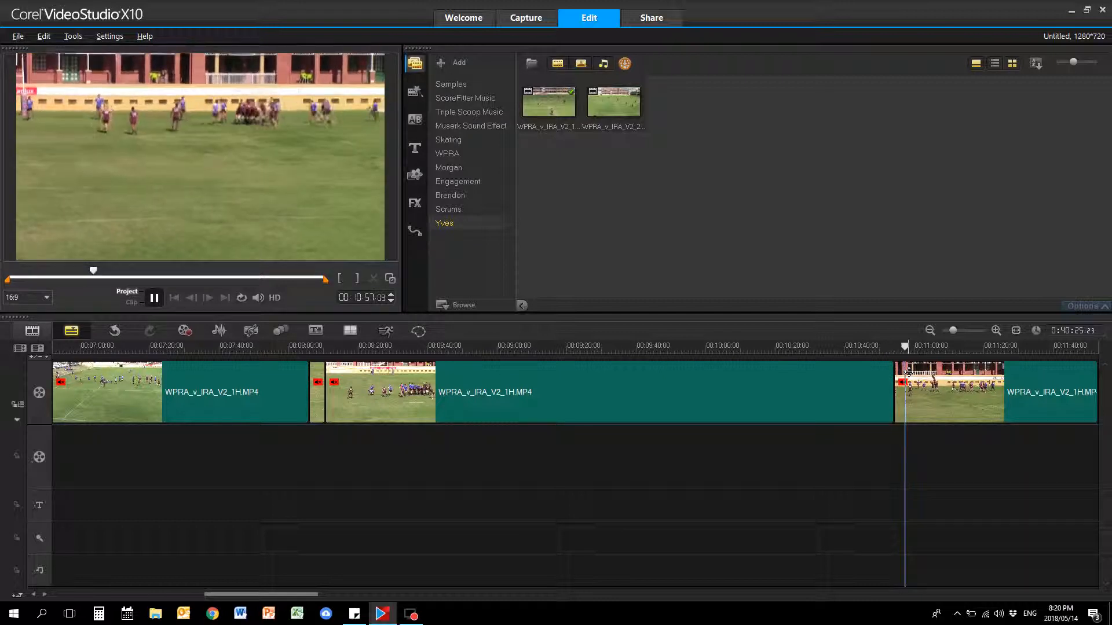
pyautogui.rightClick(919, 392)
pyautogui.click(952, 260)
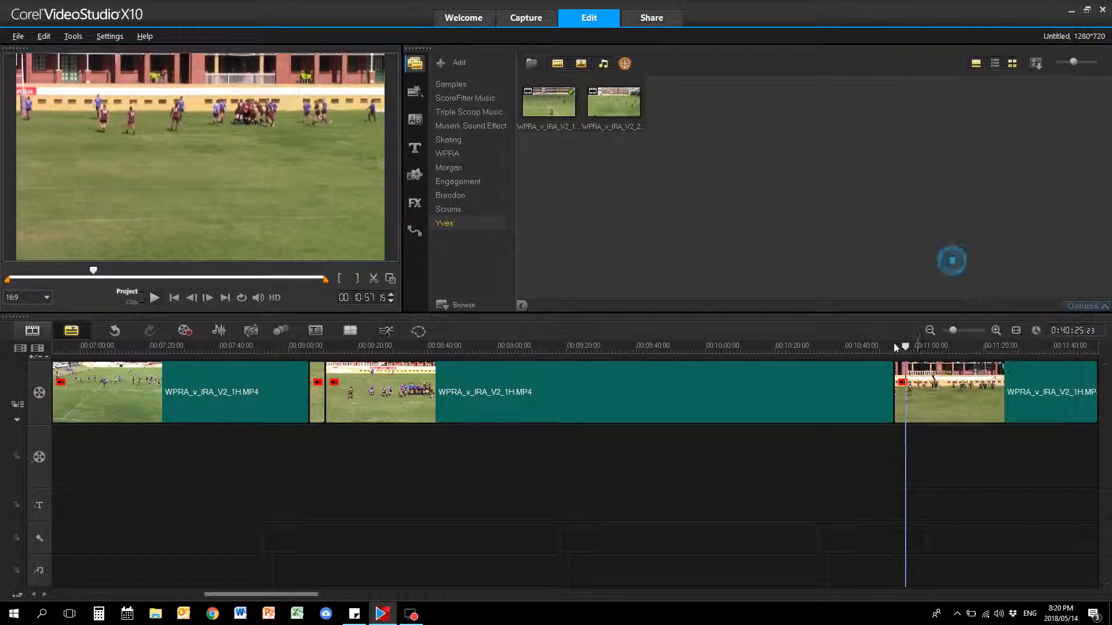
# - Delete the opening segment and the long segment between the first short highlight and the scrum highlight
pyautogui.moveTo(293, 594); pyautogui.dragTo(80, 593)
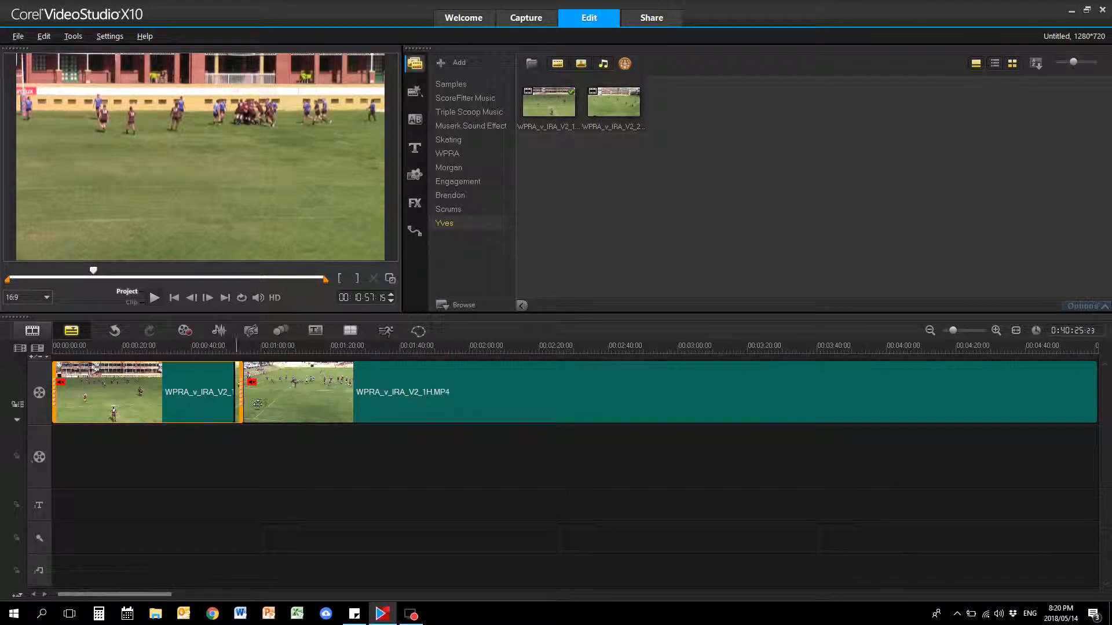
pyautogui.click(184, 402)
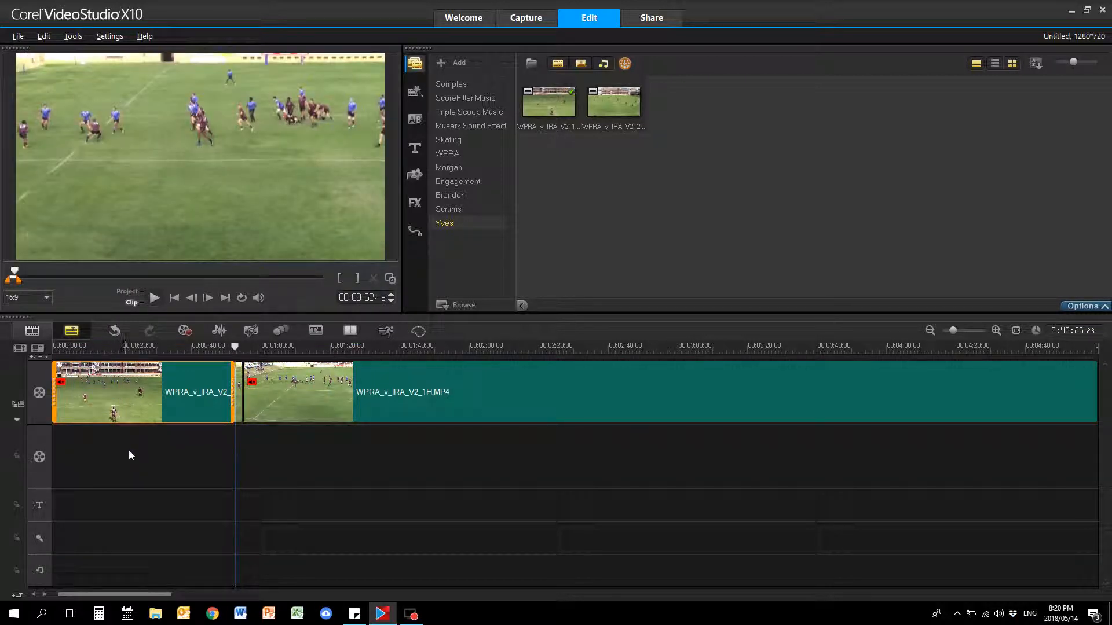
pyautogui.press('Delete')
pyautogui.click(164, 396)
pyautogui.rightClick(163, 396)
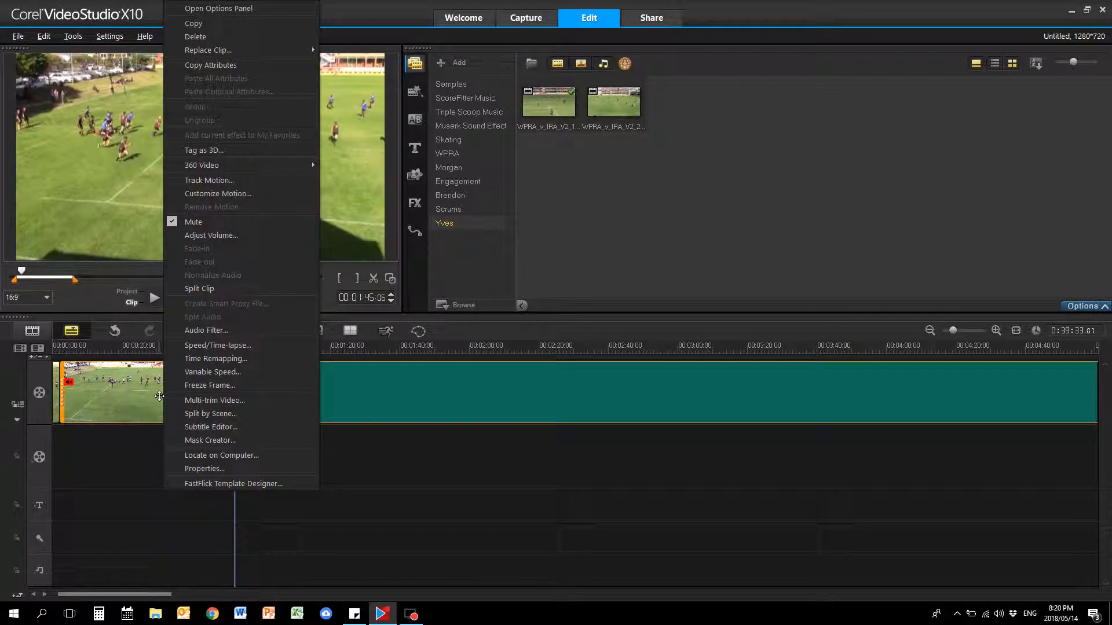
pyautogui.click(220, 37)
# - Delete the long segment before the lineout highlight and the remaining footage after it
pyautogui.click(172, 395)
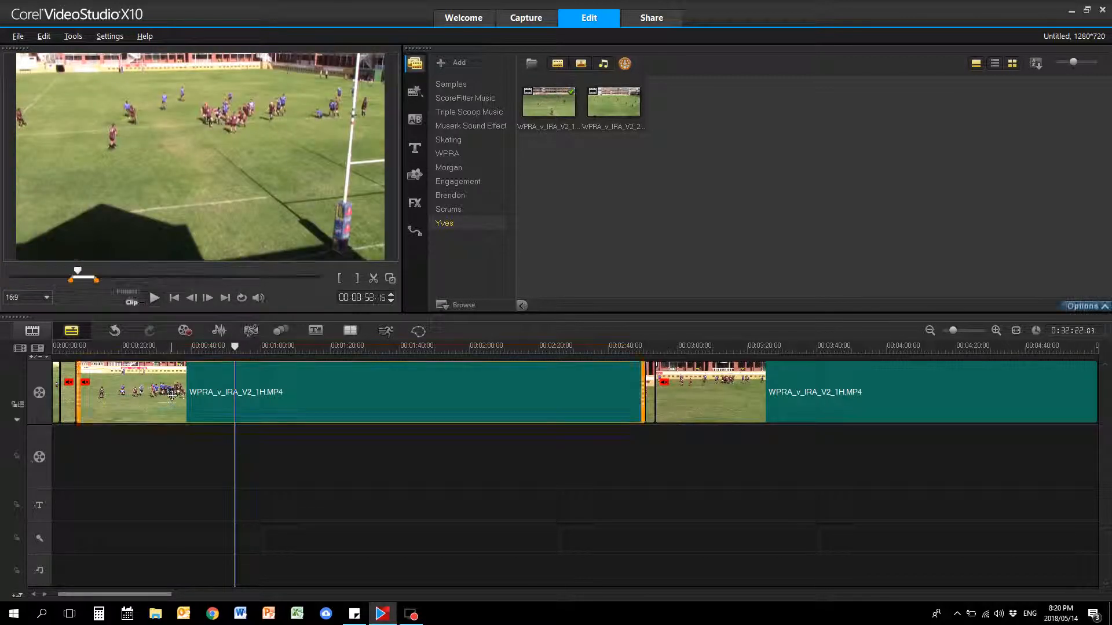
pyautogui.press('Delete')
pyautogui.click(245, 404)
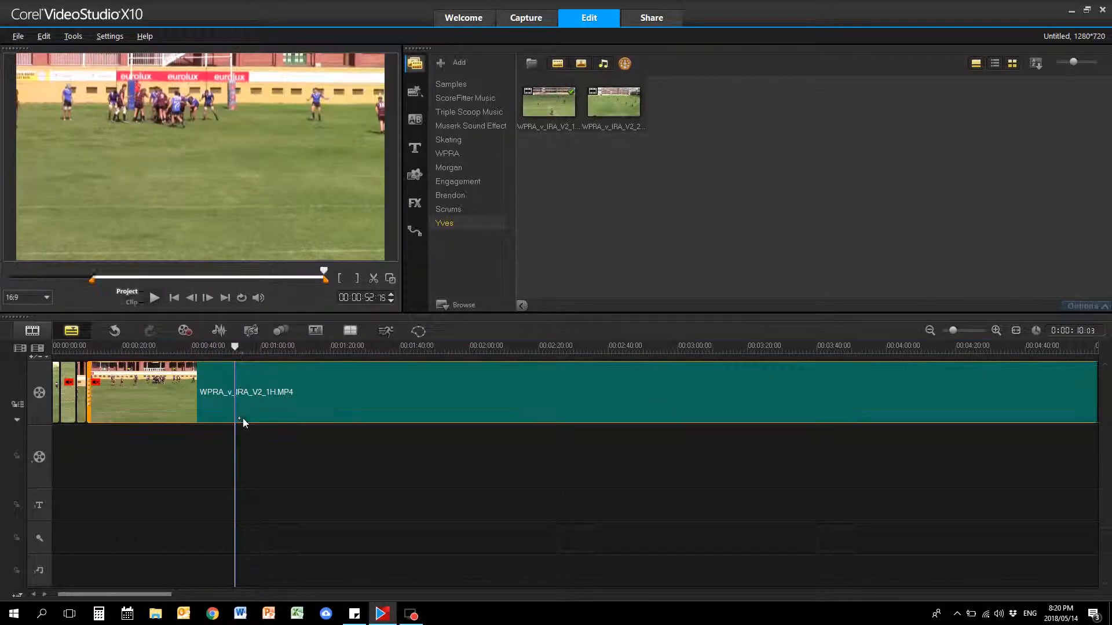
pyautogui.press('Delete')
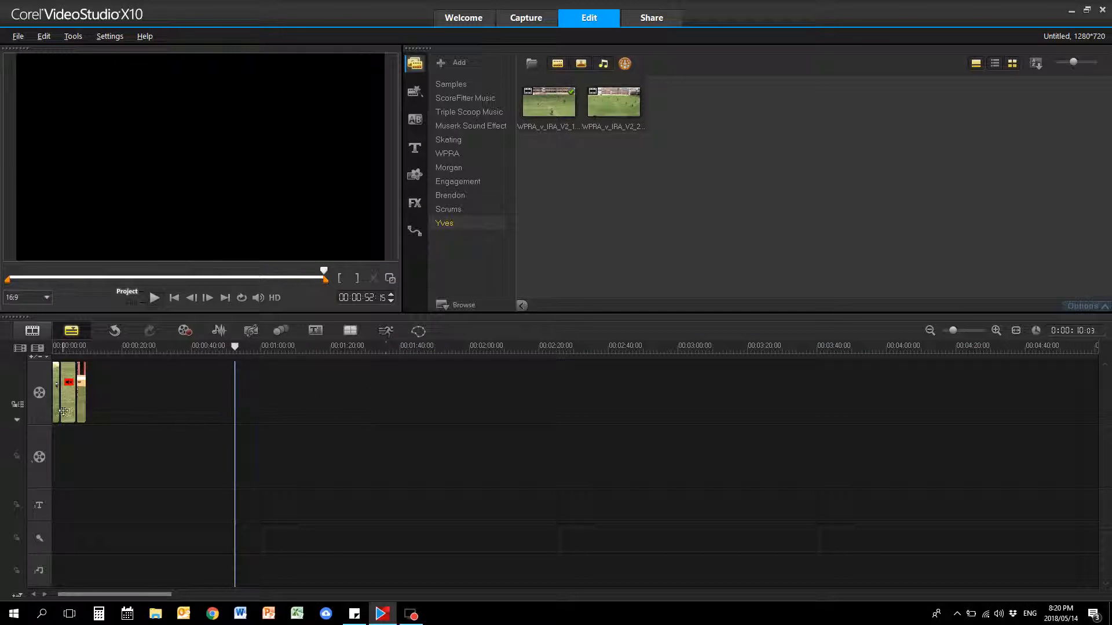
# - Place WPRA_v_IRA_V2_2H after the three short highlights on the main video track and scrub through its opening to 00:00:30:04
pyautogui.click(623, 107)
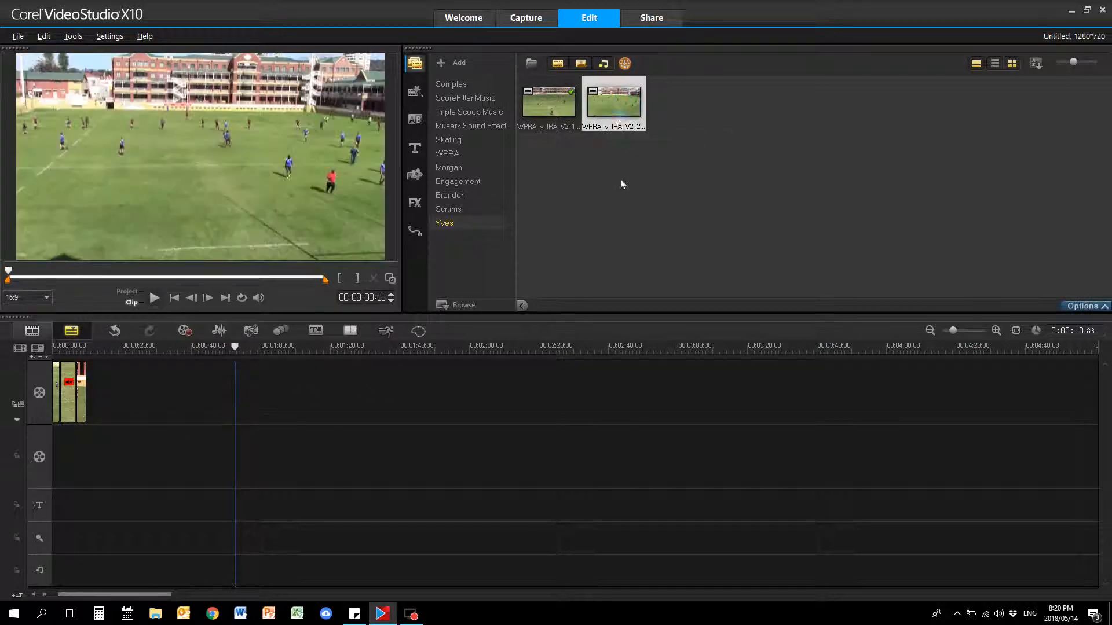
pyautogui.moveTo(617, 112); pyautogui.dragTo(406, 408)
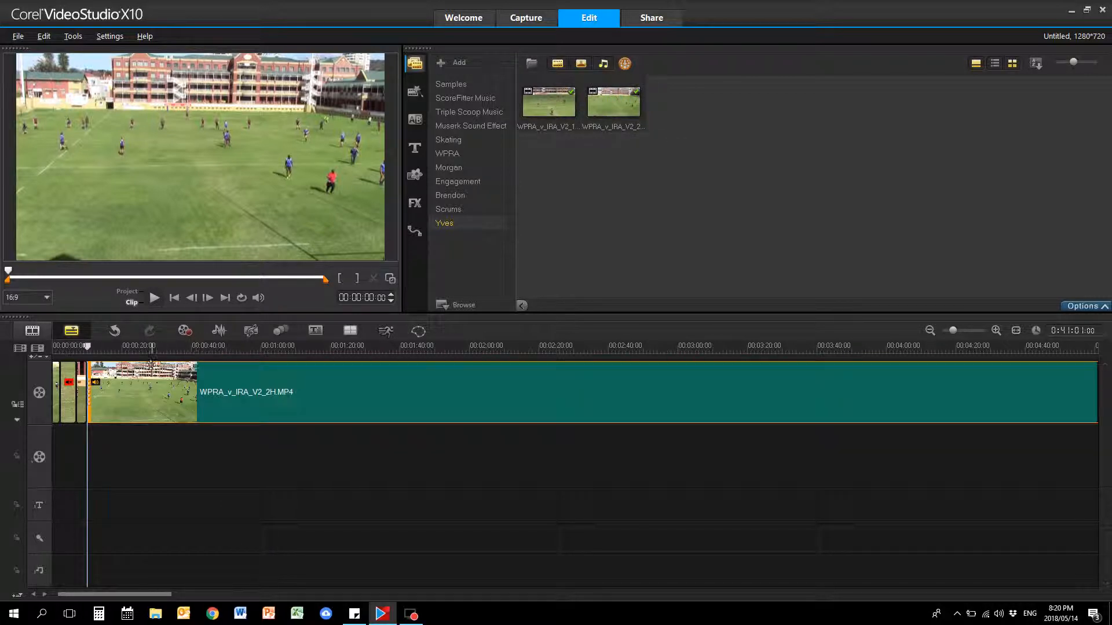
pyautogui.click(88, 346)
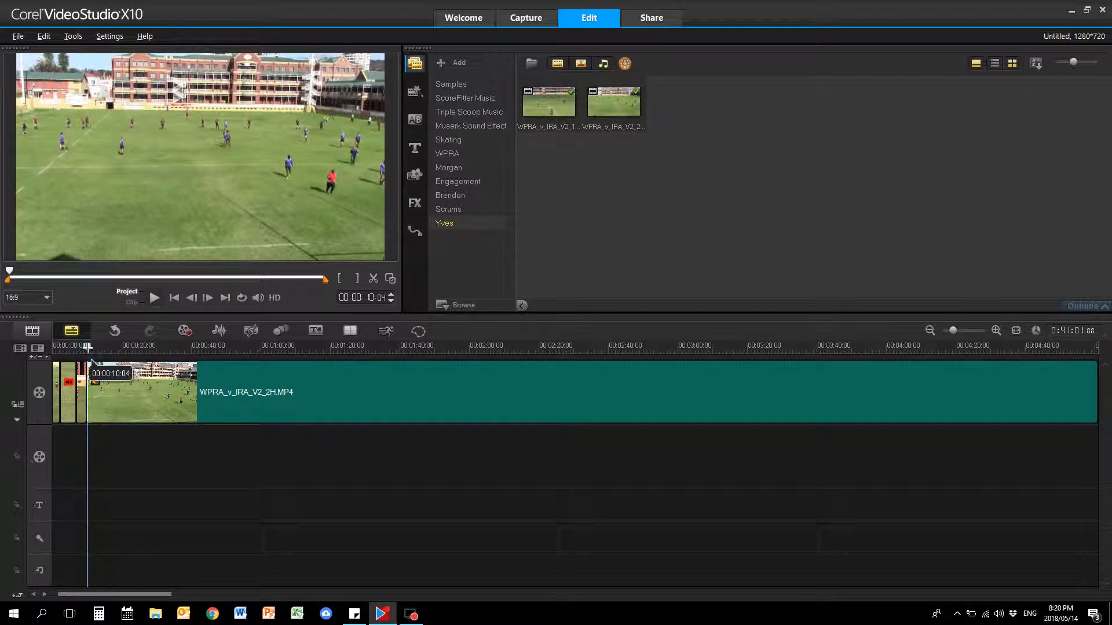
pyautogui.moveTo(91, 360); pyautogui.dragTo(123, 348)
pyautogui.click(225, 390)
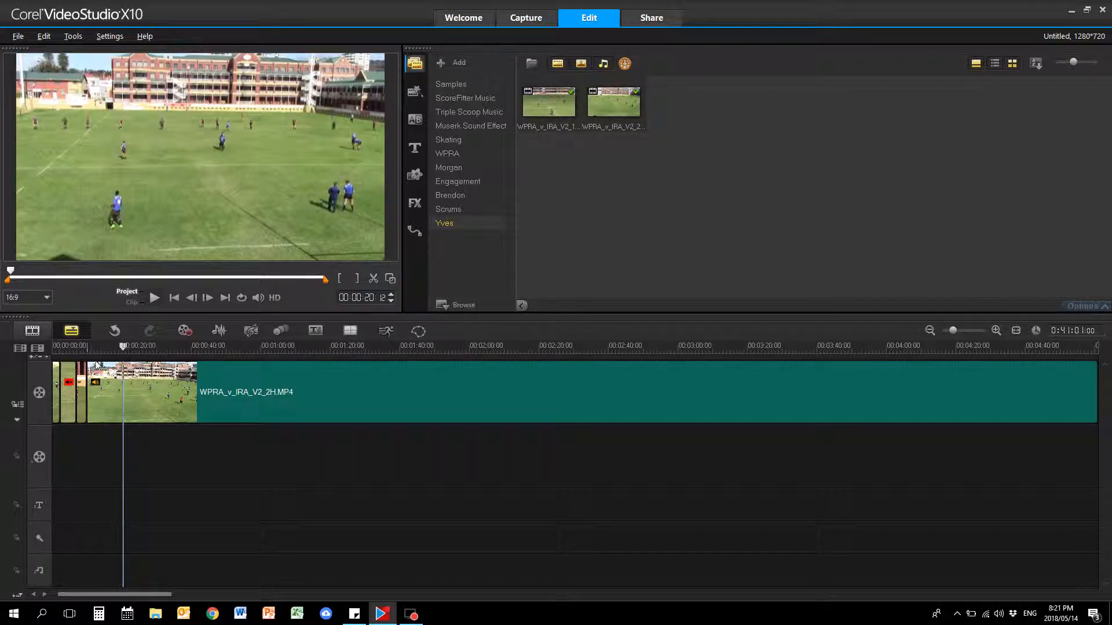
pyautogui.click(141, 346)
pyautogui.moveTo(143, 346); pyautogui.dragTo(157, 345)
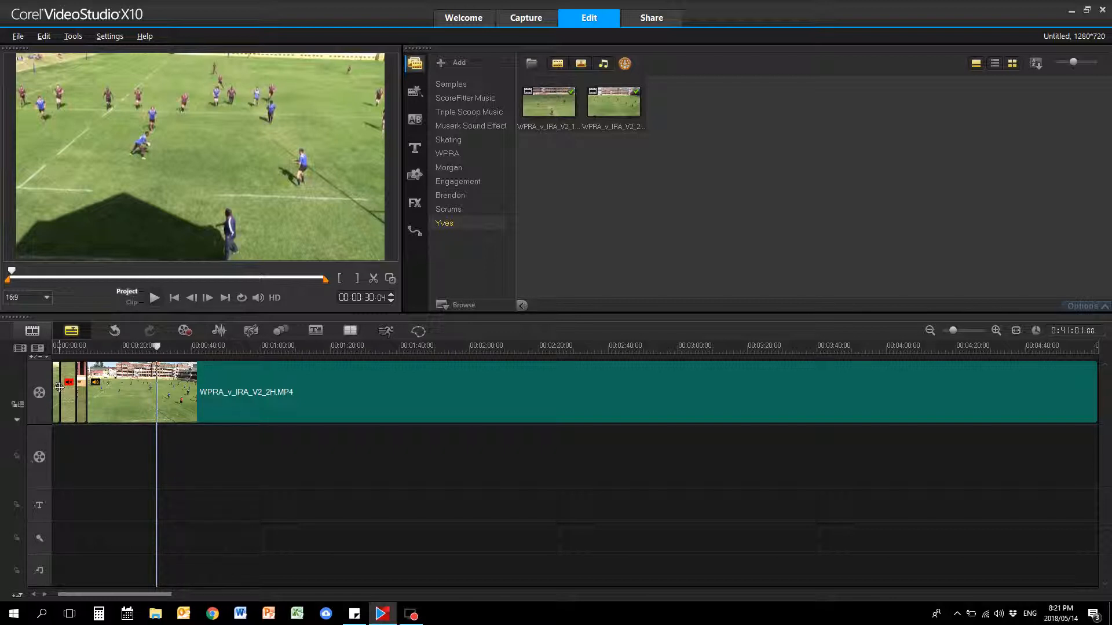
# - Select the three short highlight clips together and move them to the start of the overlay track
pyautogui.click(57, 392)
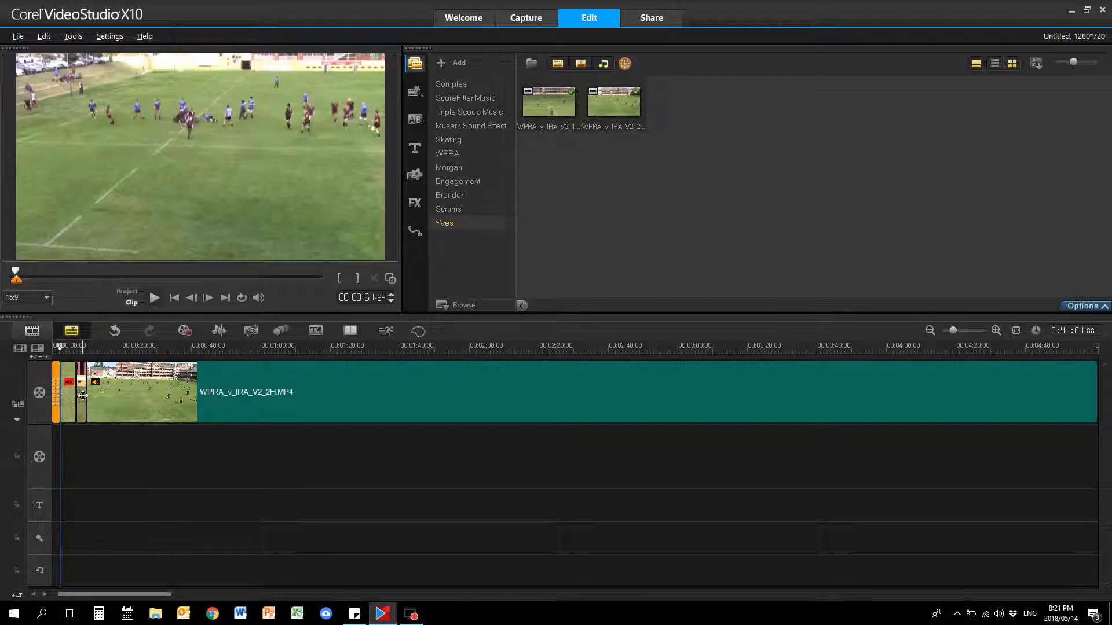
pyautogui.keyDown('shift'); pyautogui.click(83, 396); pyautogui.keyUp('shift')
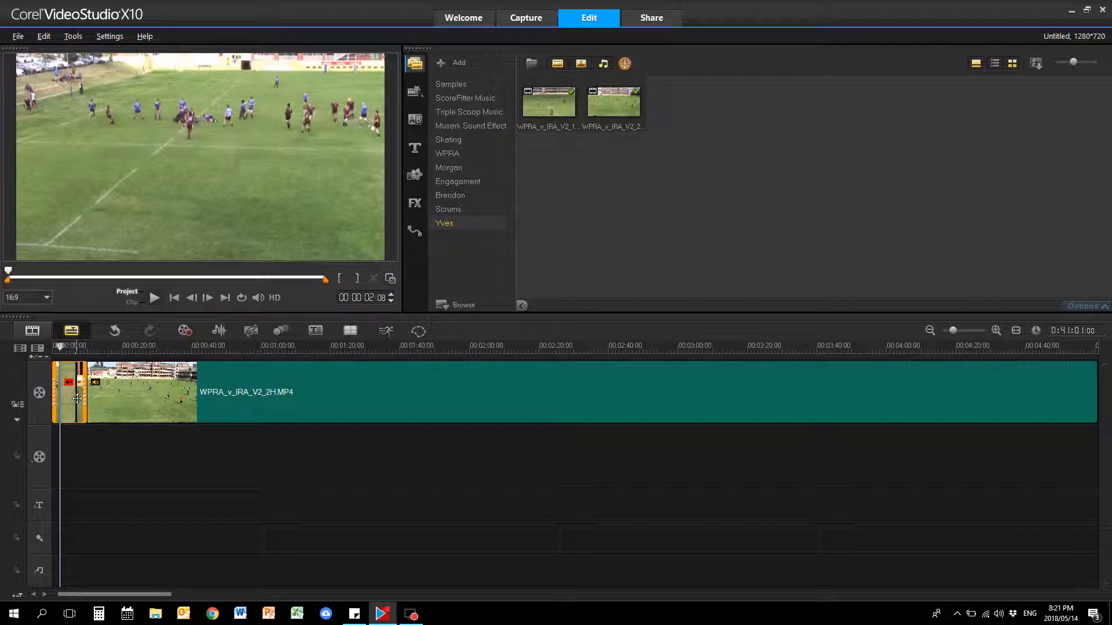
pyautogui.moveTo(79, 392); pyautogui.dragTo(77, 457)
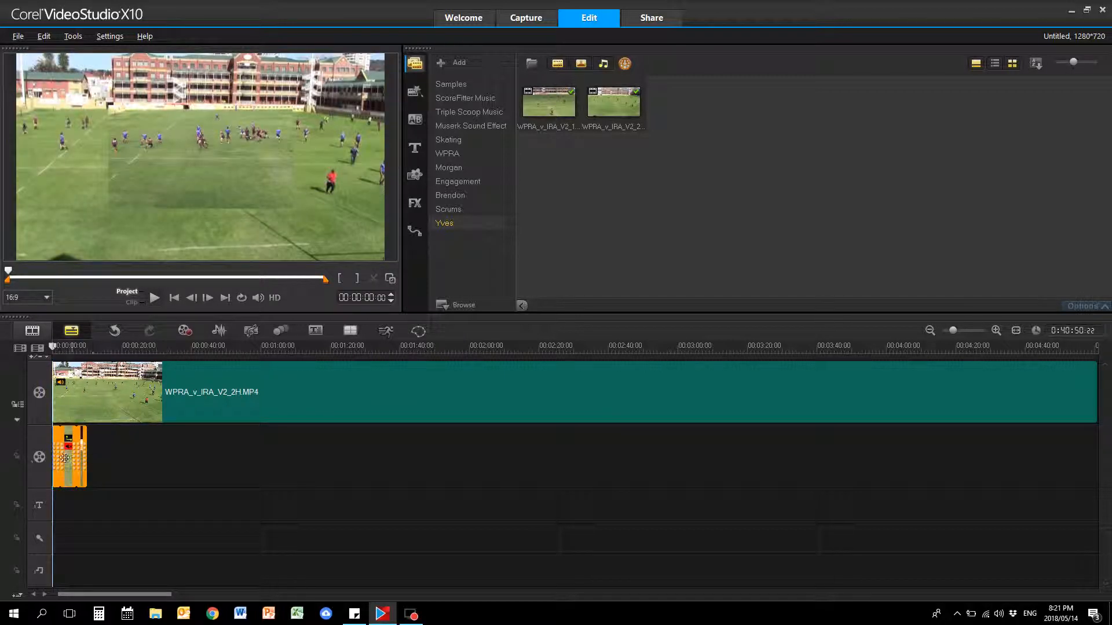
# - Scrub the timeline to preview the overlay clips and the main footage, stopping at 00:00:24:08
pyautogui.click(64, 347)
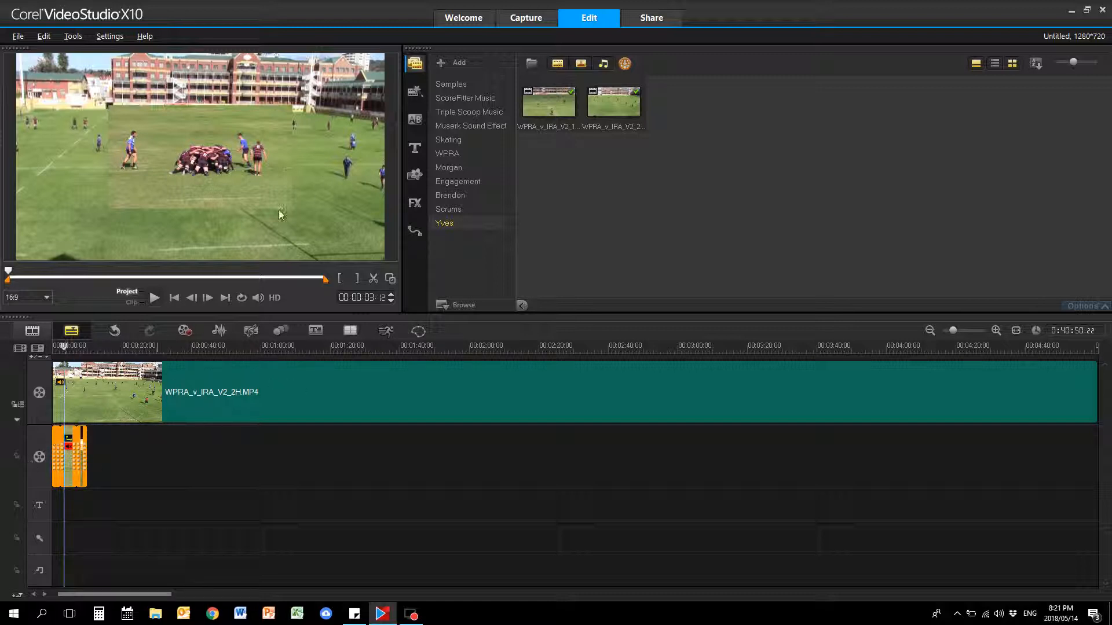
pyautogui.click(61, 347)
pyautogui.moveTo(62, 348); pyautogui.dragTo(689, 346)
pyautogui.moveTo(692, 438); pyautogui.dragTo(137, 472)
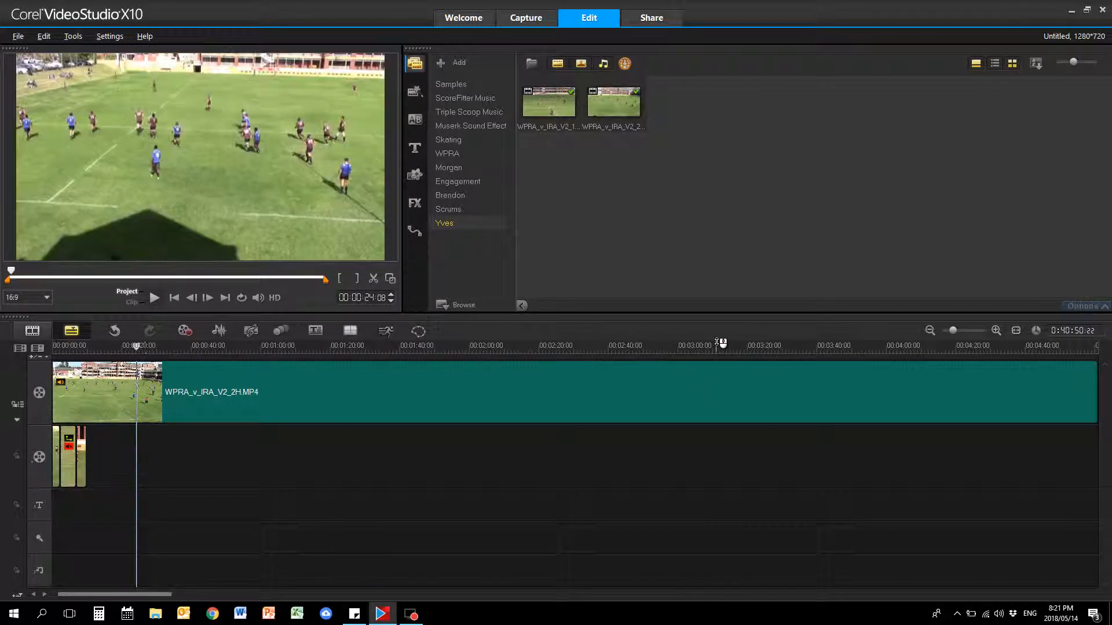
# - Scrub the timeline to compare the main footage with the overlay clips, stopping at 00:00:06:20, and hide the overlay track
pyautogui.click(704, 346)
pyautogui.moveTo(429, 347)
pyautogui.mouseDown()
pyautogui.moveTo(385, 347)
pyautogui.moveTo(422, 348)
pyautogui.mouseUp()
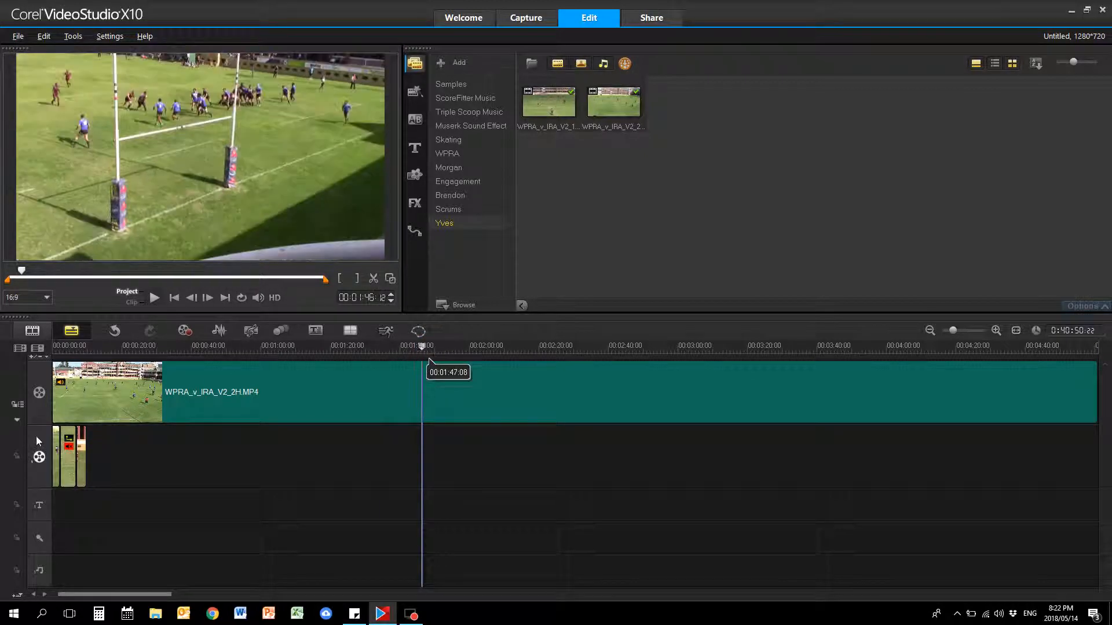
pyautogui.click(73, 348)
pyautogui.moveTo(73, 351); pyautogui.dragTo(75, 351)
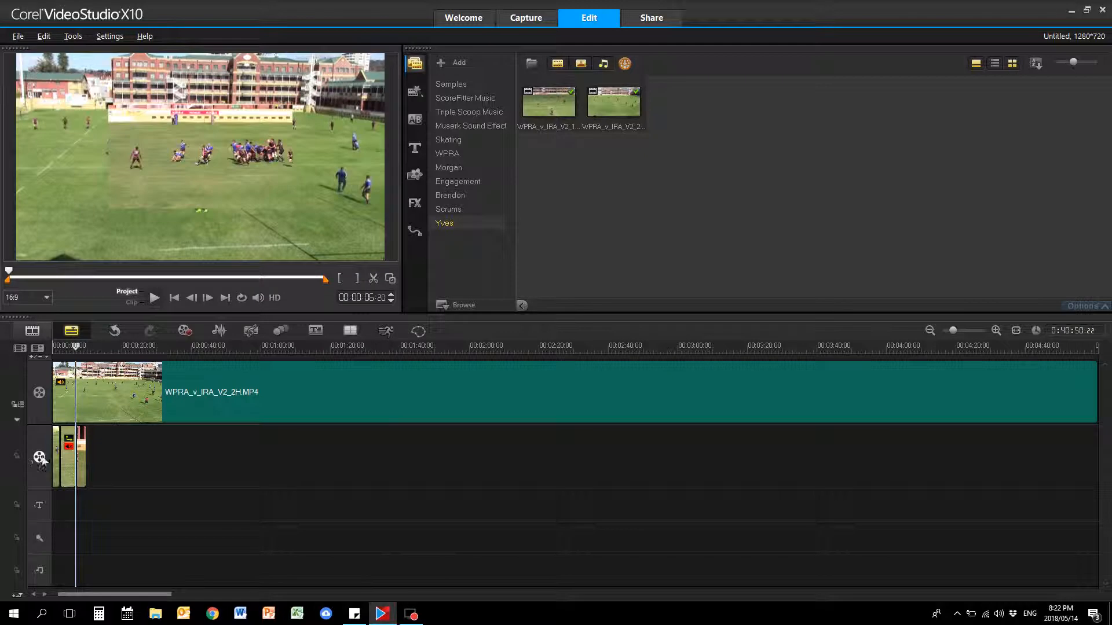
pyautogui.click(38, 459)
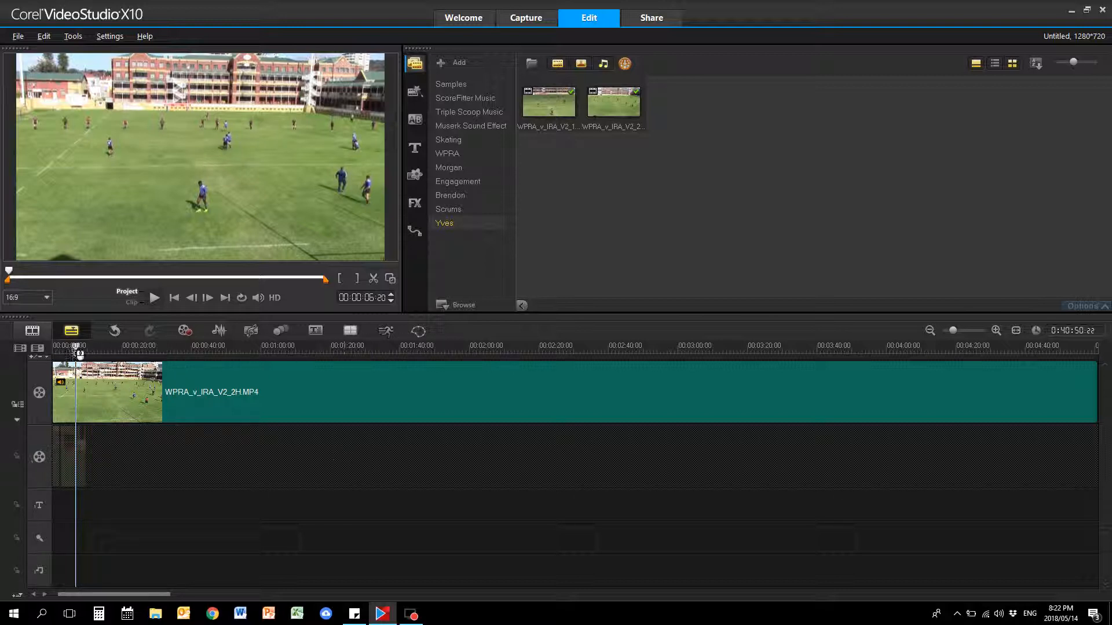
# - Split the second-half footage on the main track at 00:01:18:08 and again at 00:01:21:08
pyautogui.moveTo(75, 346); pyautogui.dragTo(322, 351)
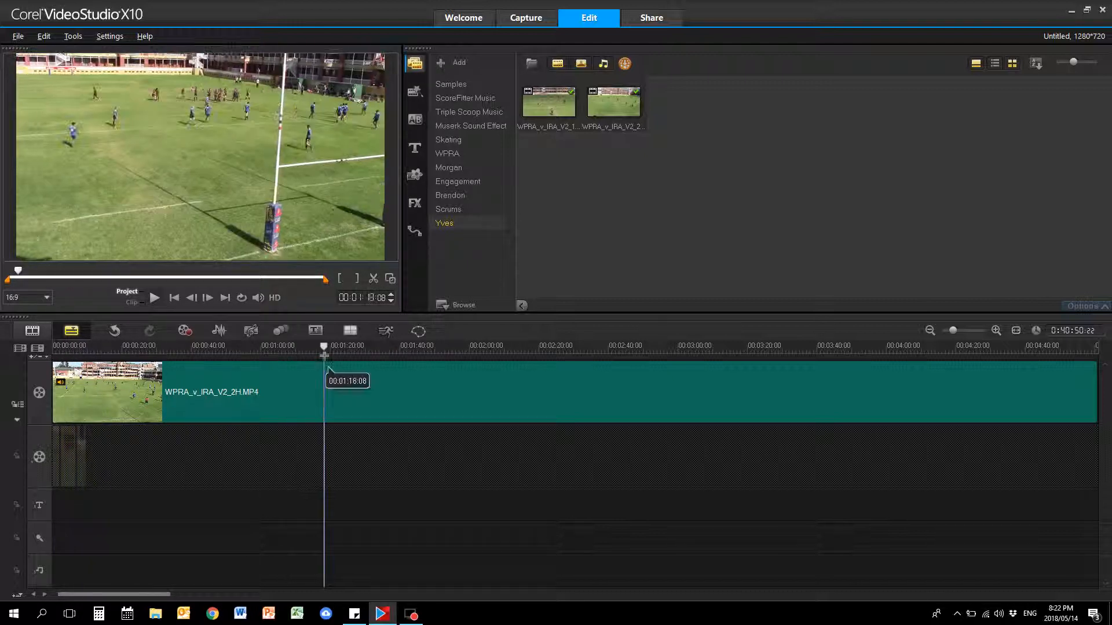
pyautogui.click(320, 403)
pyautogui.rightClick(321, 404)
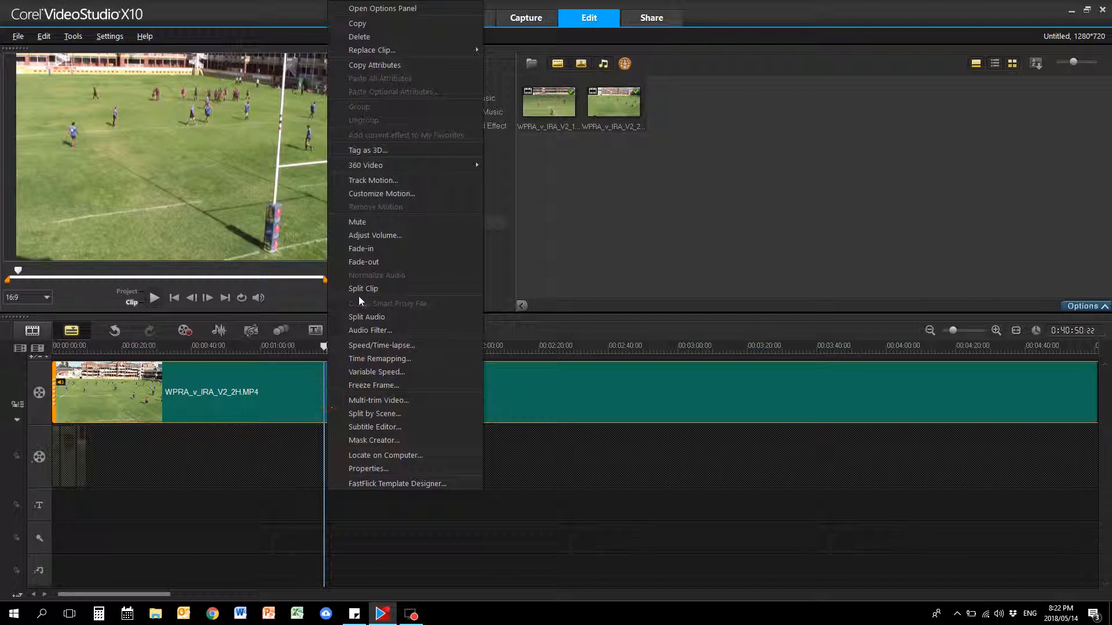
pyautogui.click(359, 288)
pyautogui.click(337, 371)
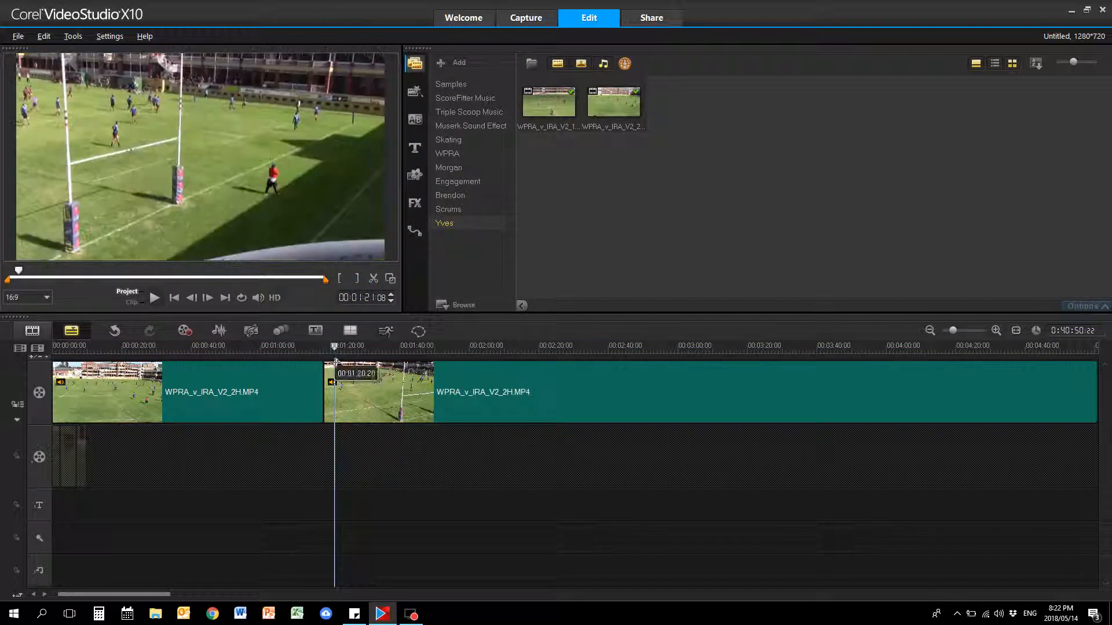
pyautogui.rightClick(343, 384)
pyautogui.click(379, 289)
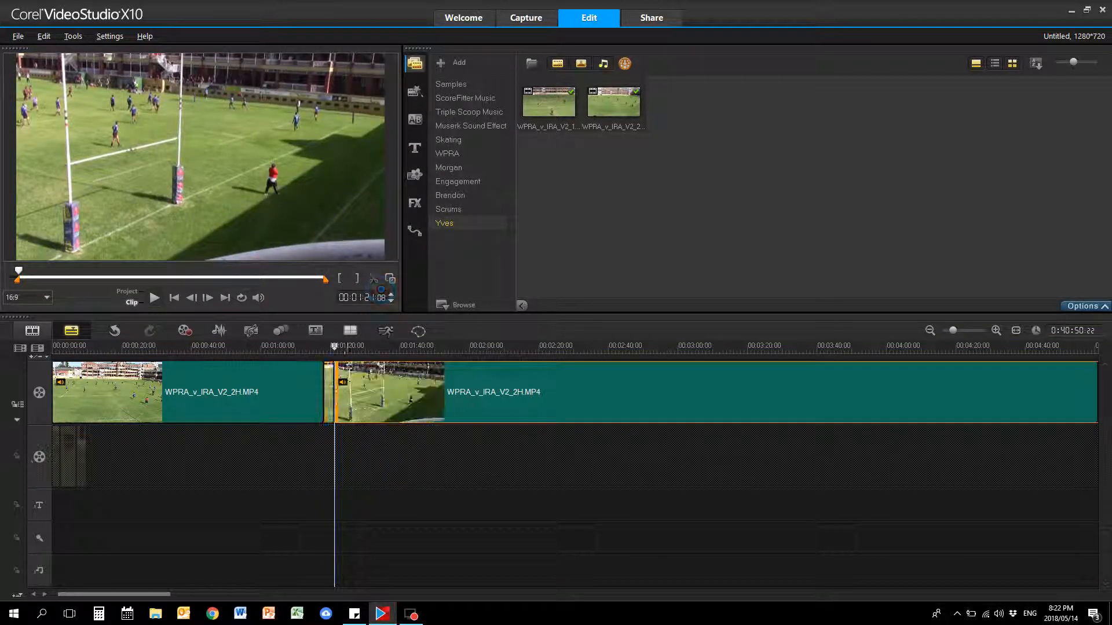
# - Isolate another short highlight by splitting the footage at about 00:03:15 and at 00:03:18:20
pyautogui.moveTo(334, 346); pyautogui.dragTo(742, 346)
pyautogui.rightClick(731, 377)
pyautogui.click(774, 290)
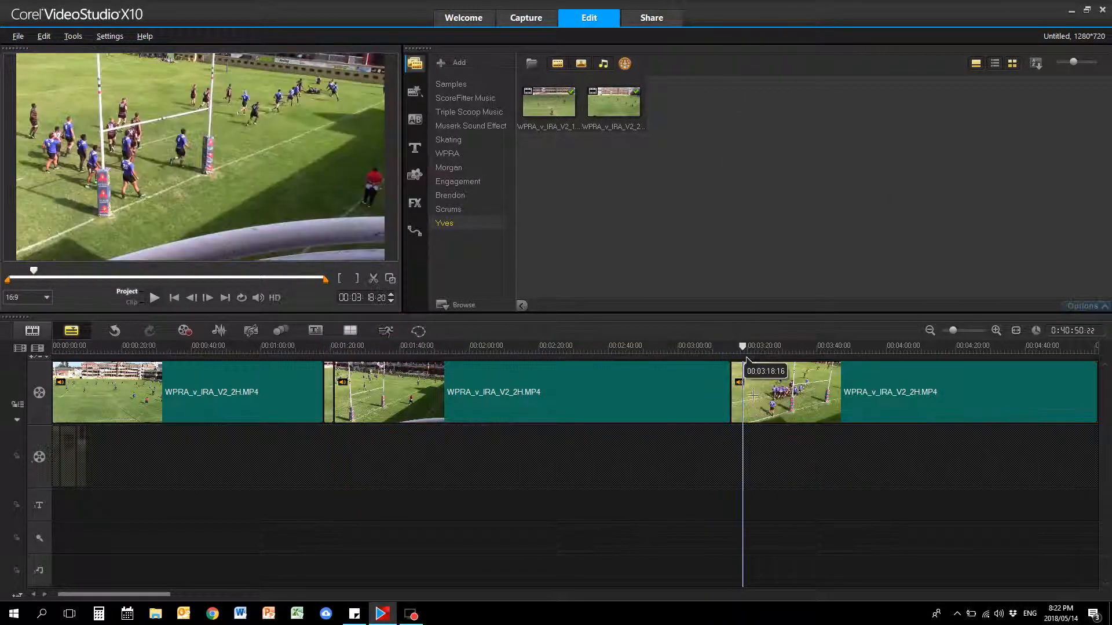
pyautogui.rightClick(752, 382)
pyautogui.click(803, 288)
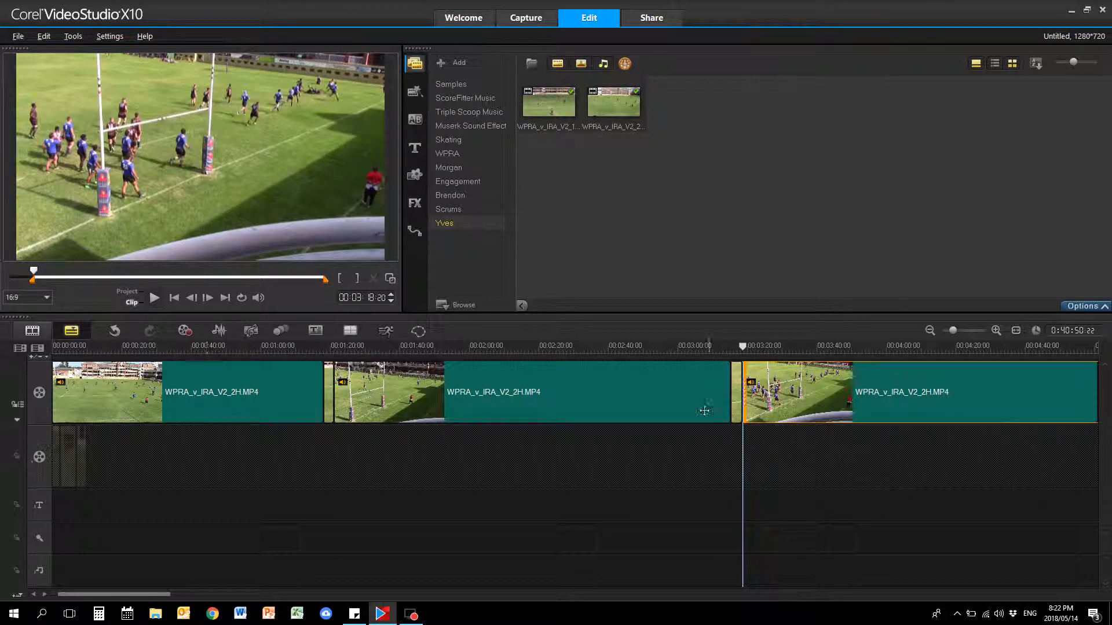
# - Isolate the scrum highlight by splitting the remaining footage at 00:17:16:12 and 00:17:21:16
pyautogui.scroll(-3, 699, 371)
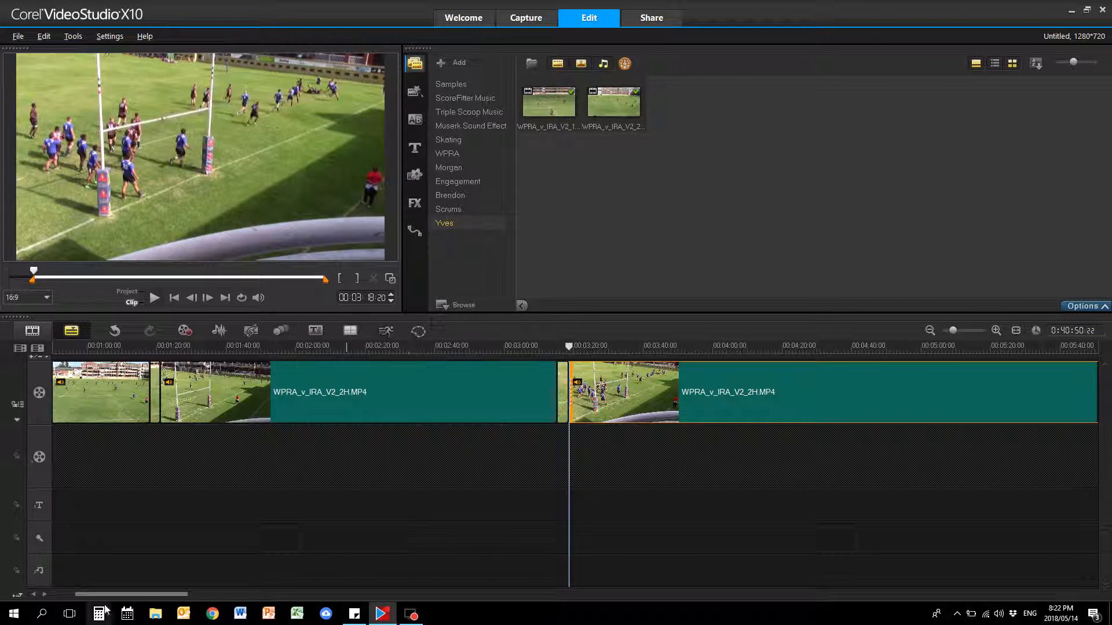
pyautogui.moveTo(116, 594); pyautogui.dragTo(404, 594)
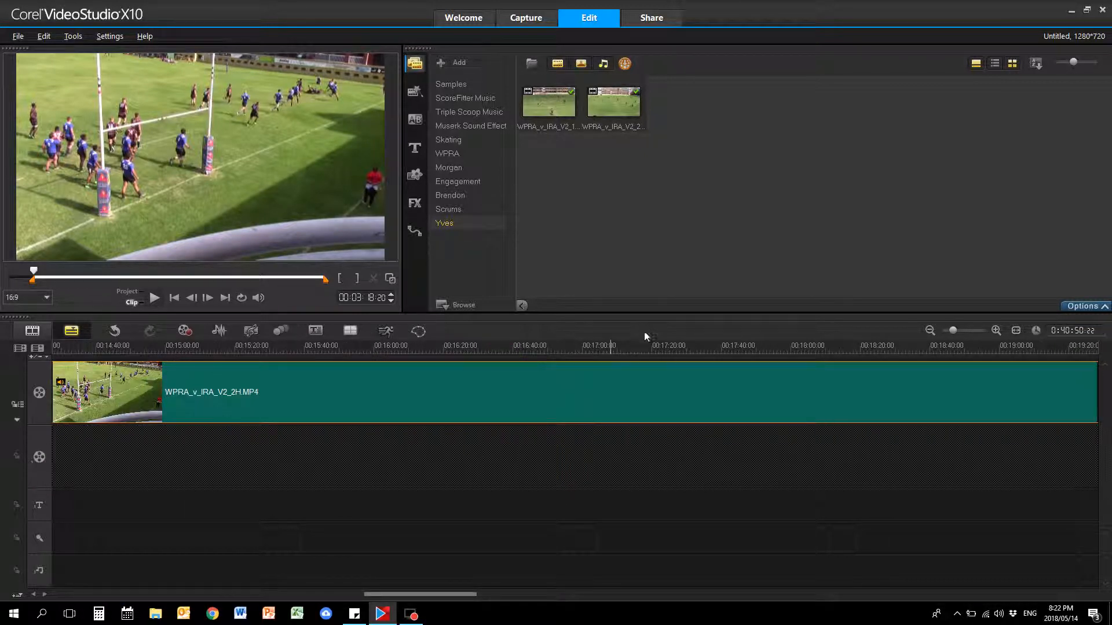
pyautogui.click(640, 346)
pyautogui.rightClick(644, 403)
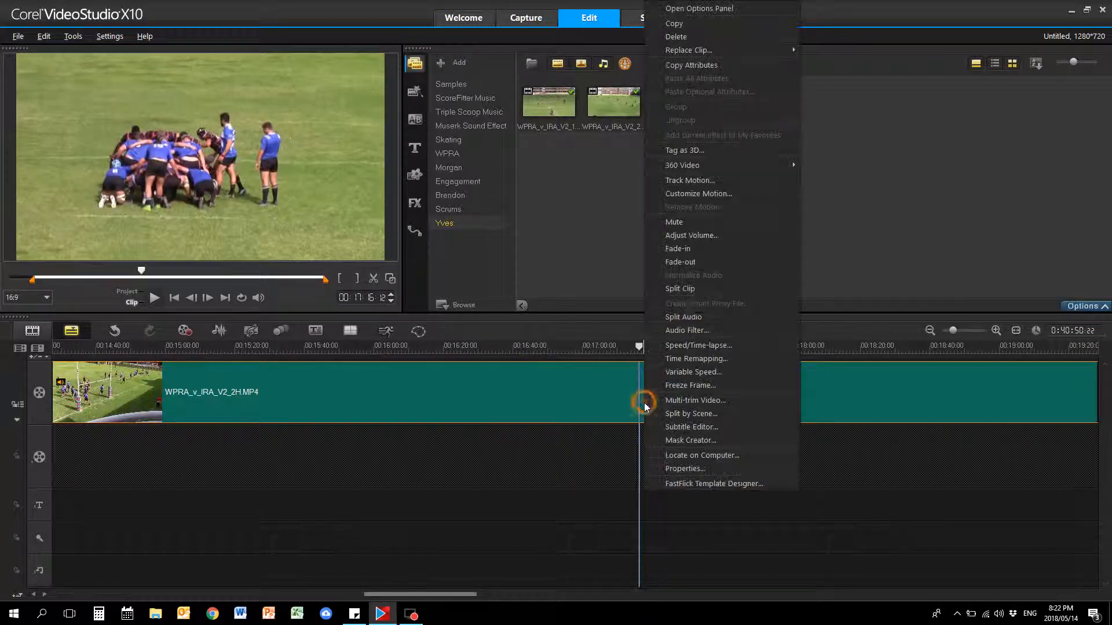
pyautogui.click(688, 289)
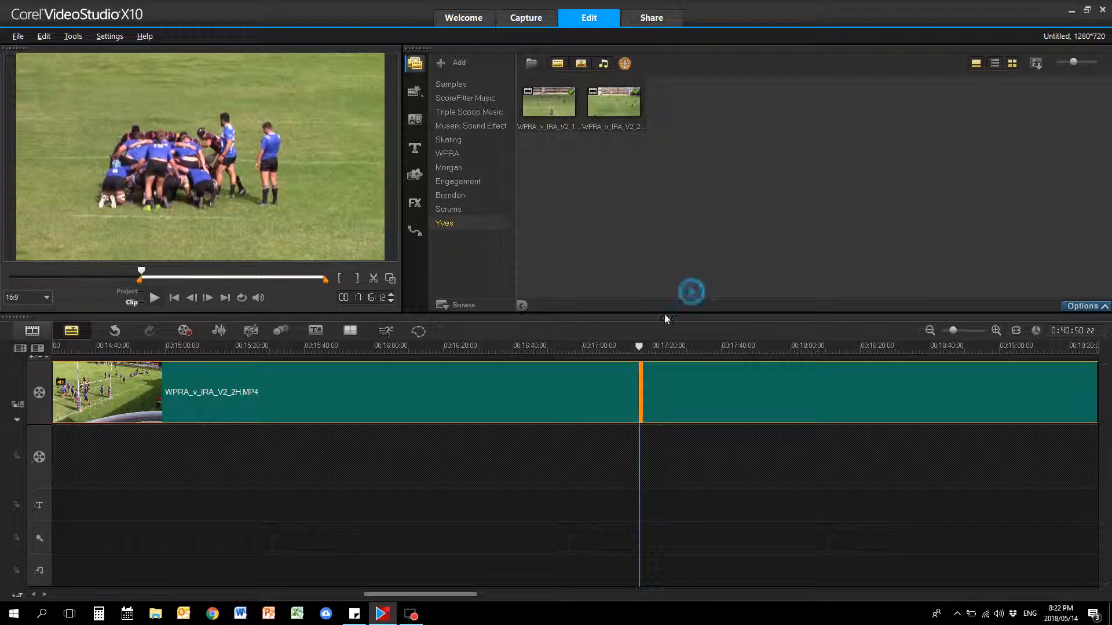
pyautogui.click(656, 346)
pyautogui.rightClick(677, 387)
pyautogui.click(718, 287)
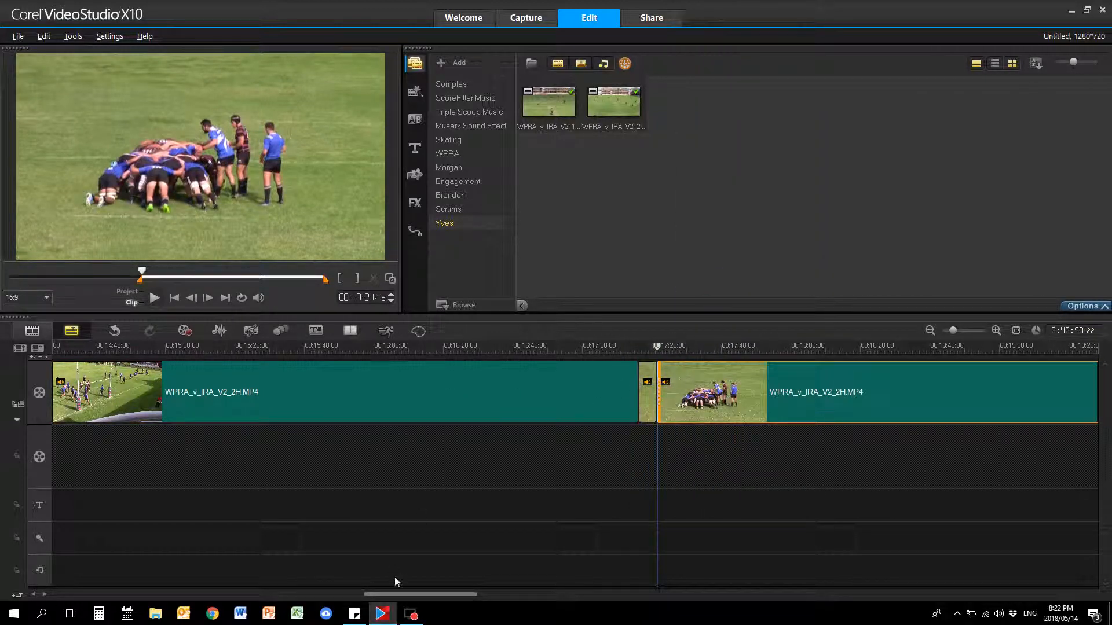
# - Delete the long segments before and between the three short second-half highlights and the remaining footage after the scrum
pyautogui.moveTo(408, 594); pyautogui.dragTo(58, 596)
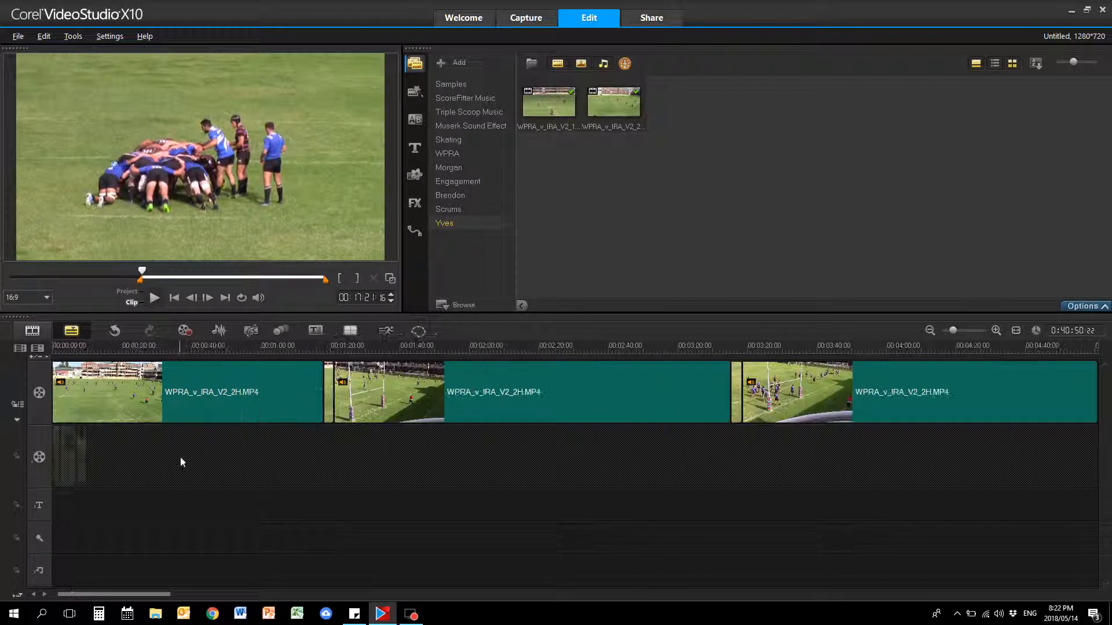
pyautogui.click(197, 392)
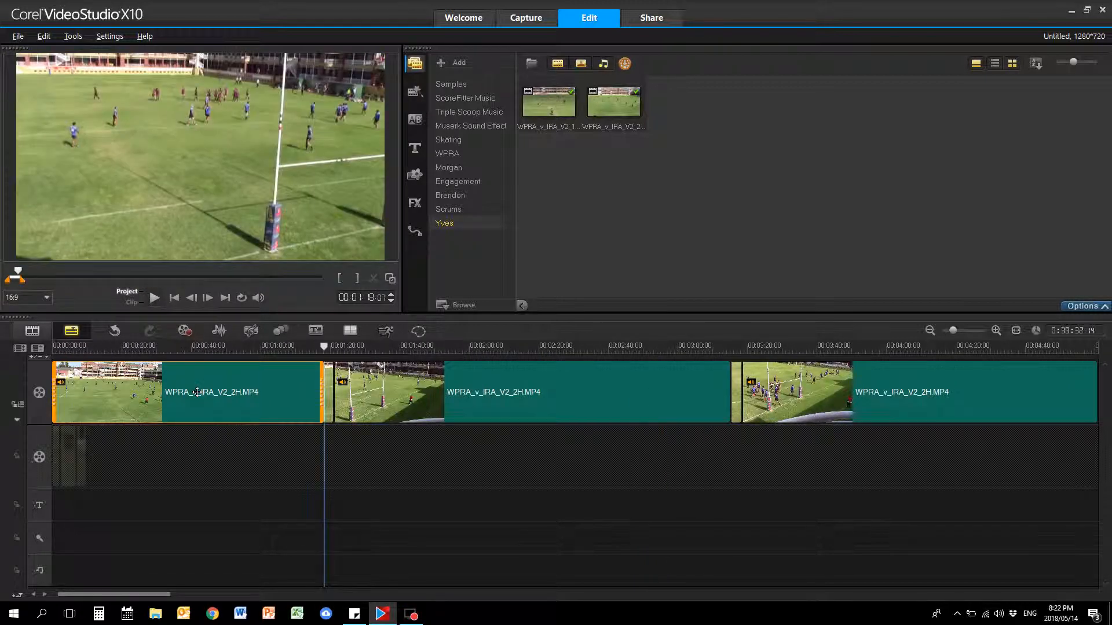
pyautogui.press('Delete')
pyautogui.click(293, 380)
pyautogui.press('Delete')
pyautogui.click(523, 389)
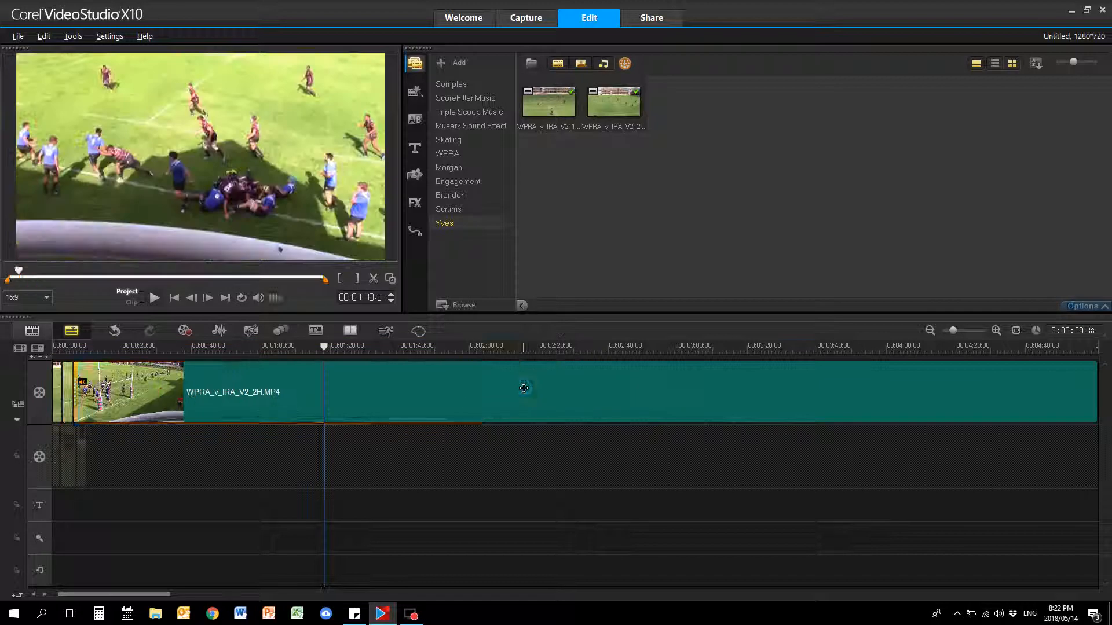
pyautogui.press('Delete')
pyautogui.click(421, 397)
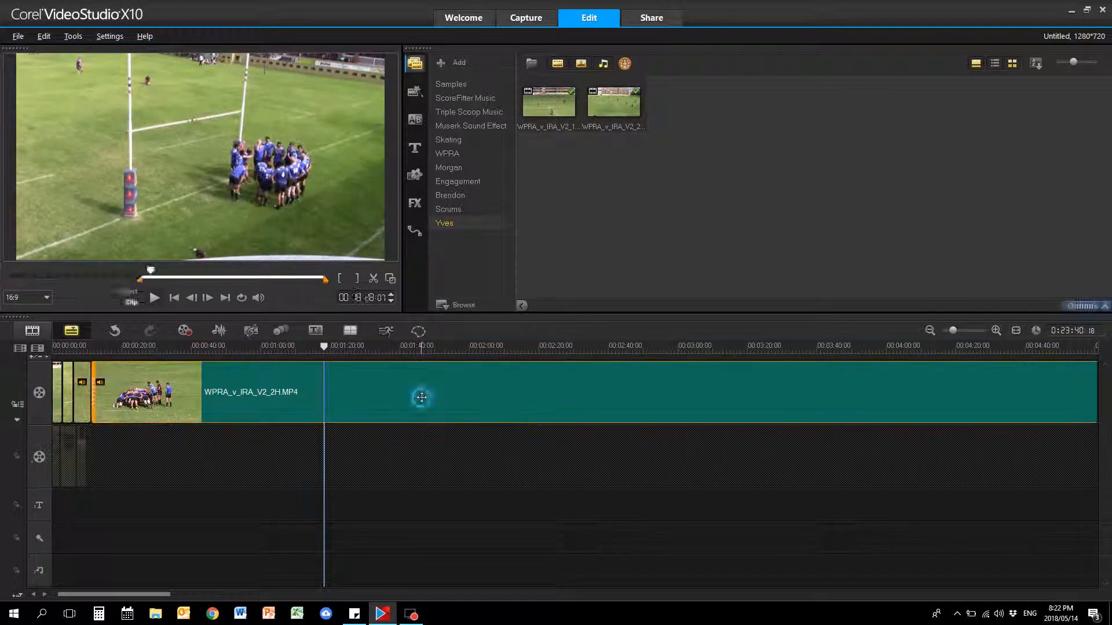
pyautogui.press('Delete')
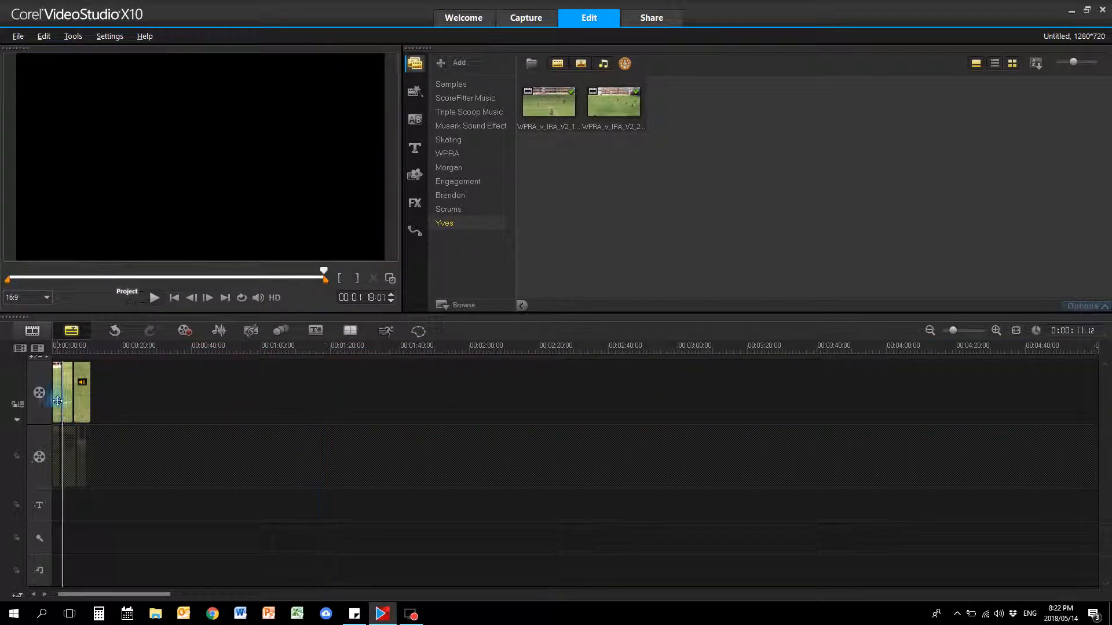
# - Move the three second-half highlights from the main track to the overlay track at 00:00:20:04 and show that track again
pyautogui.click(57, 401)
pyautogui.moveTo(85, 404); pyautogui.dragTo(141, 486)
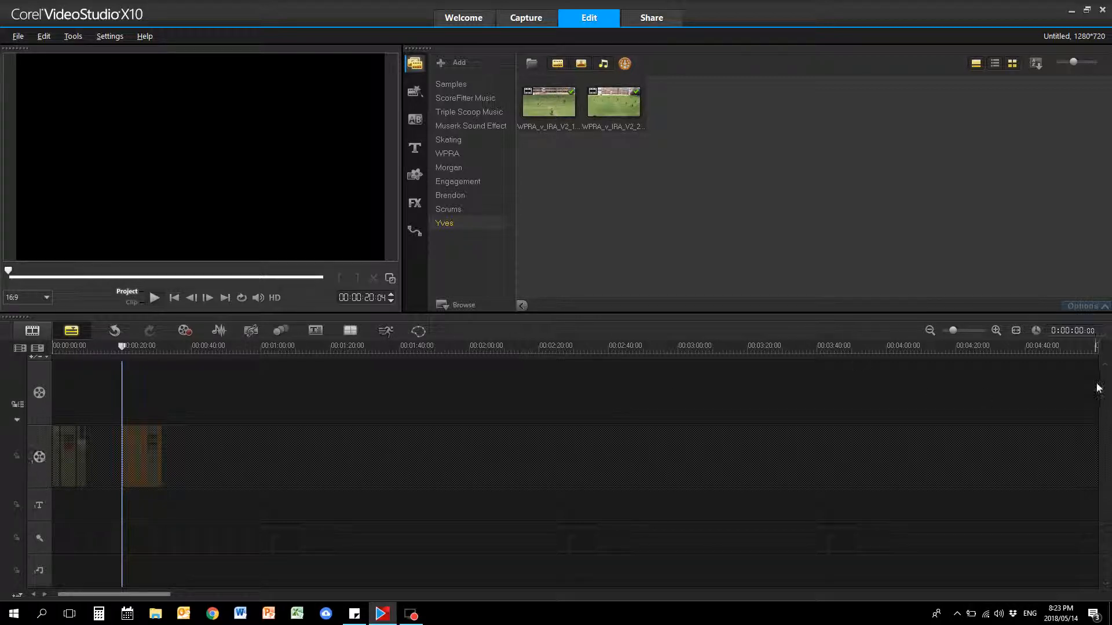
pyautogui.click(38, 458)
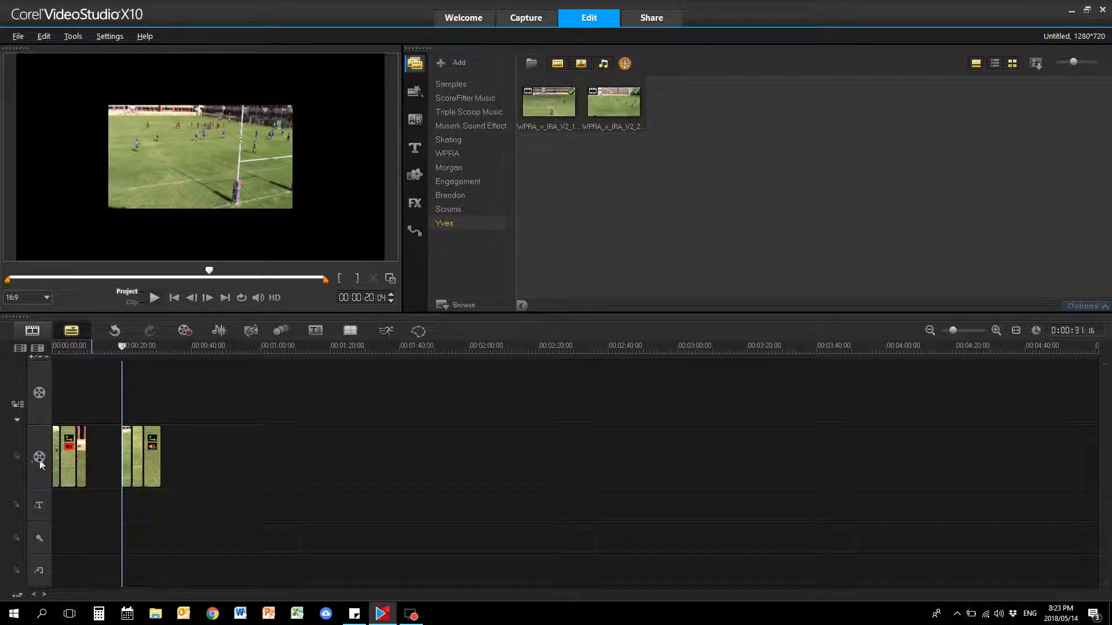
# - Select the three second-half clips on the overlay track together and move them along to 00:02:13:04
pyautogui.click(129, 457)
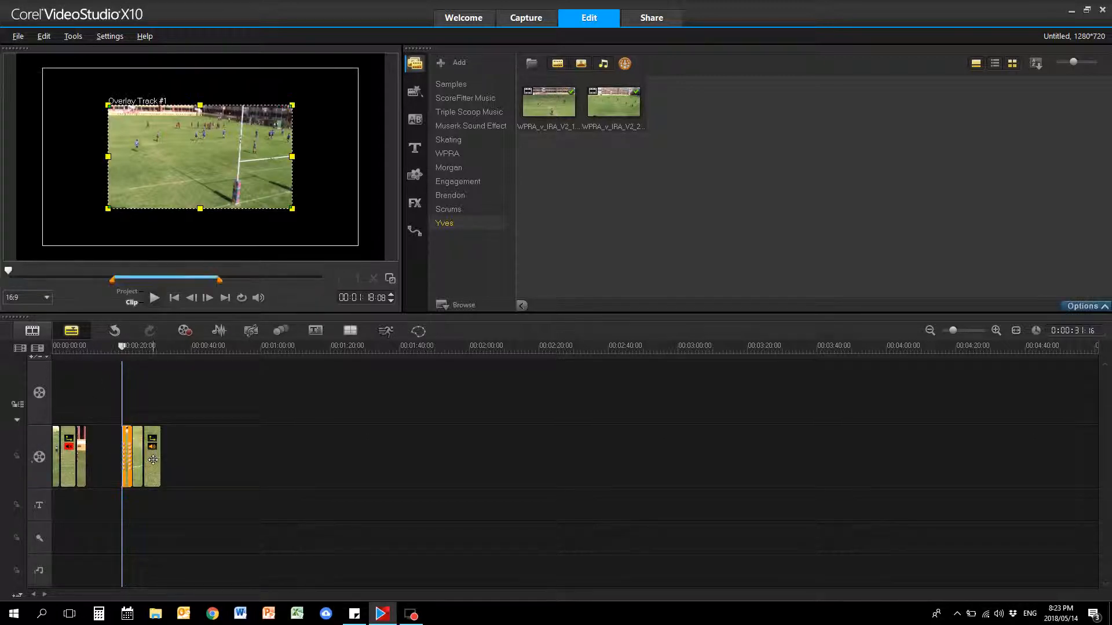
pyautogui.keyDown('shift'); pyautogui.click(153, 460); pyautogui.keyUp('shift')
pyautogui.moveTo(143, 458); pyautogui.dragTo(537, 463)
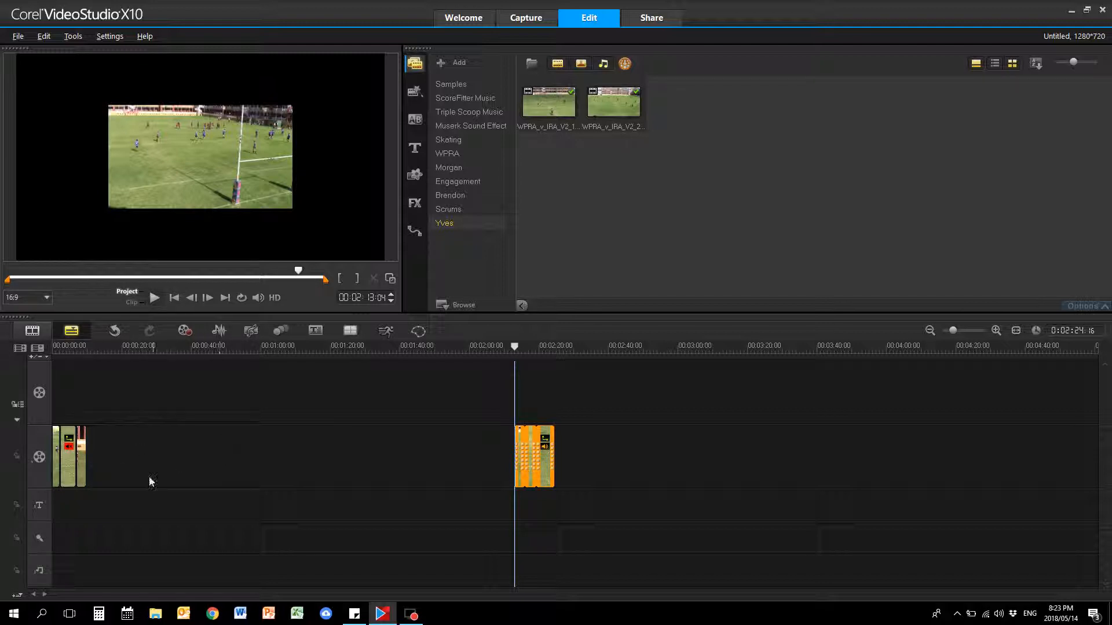
# - Rearrange the six overlay clips into three pairs starting at about 00:00:16, 00:01:47 and 00:03:11
pyautogui.click(68, 466)
pyautogui.moveTo(67, 466); pyautogui.dragTo(115, 466)
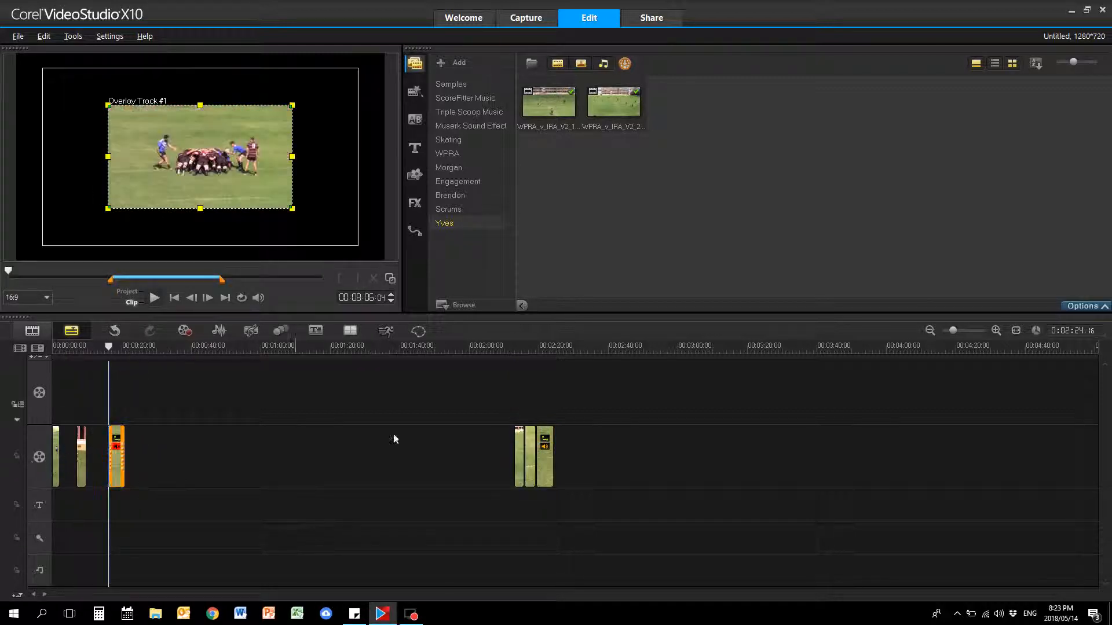
pyautogui.moveTo(532, 467); pyautogui.dragTo(426, 463)
pyautogui.moveTo(56, 457); pyautogui.dragTo(437, 464)
pyautogui.moveTo(546, 461); pyautogui.dragTo(740, 460)
pyautogui.click(40, 458)
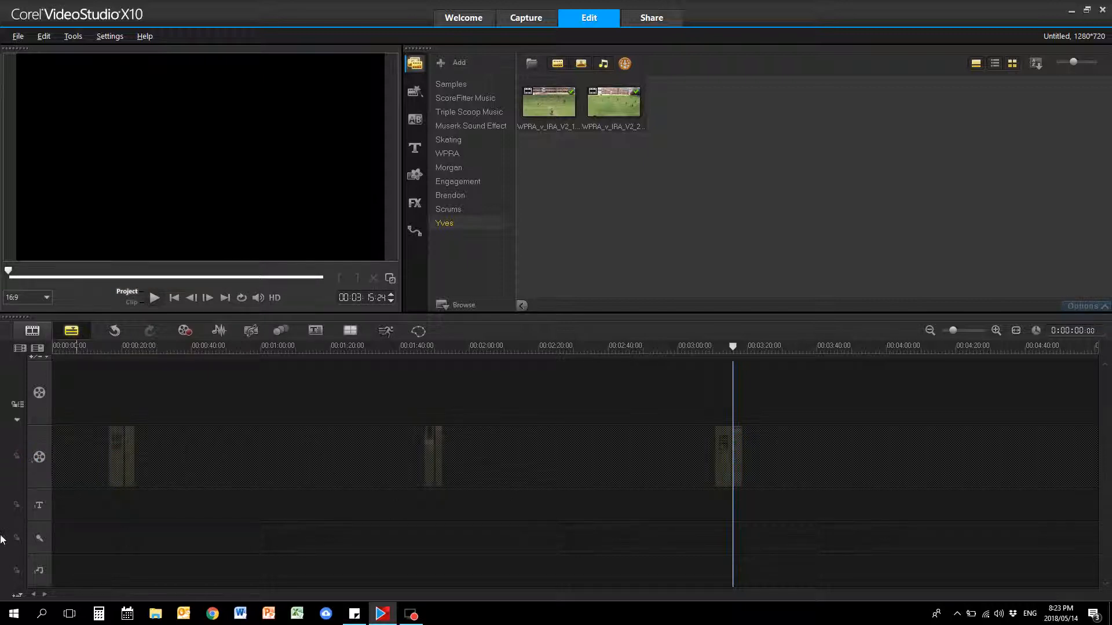
pyautogui.click(40, 458)
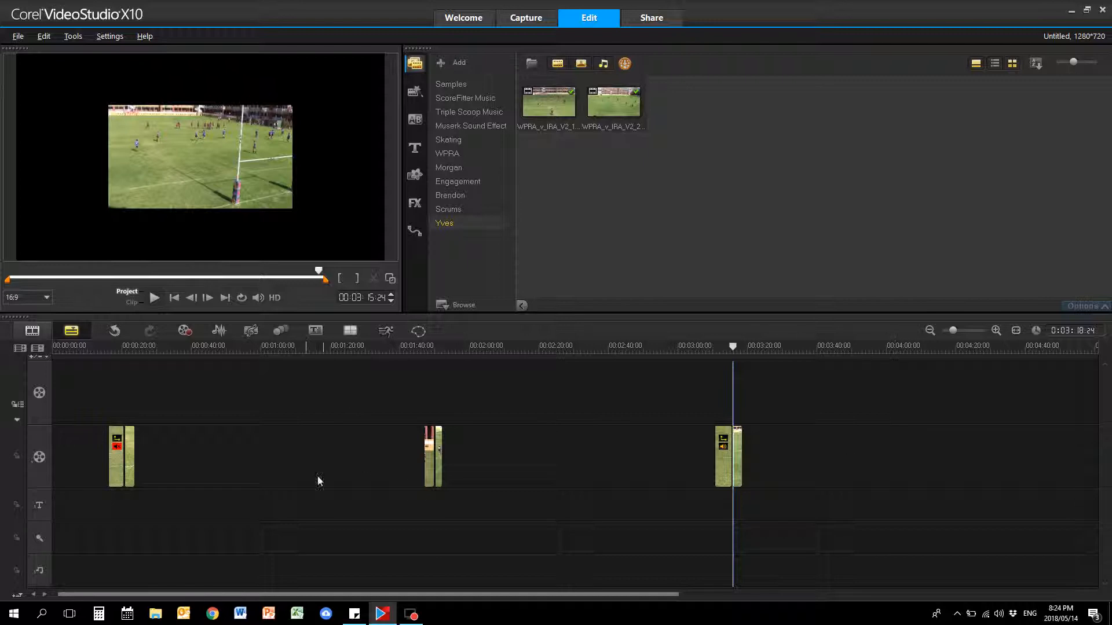
pyautogui.click(116, 457)
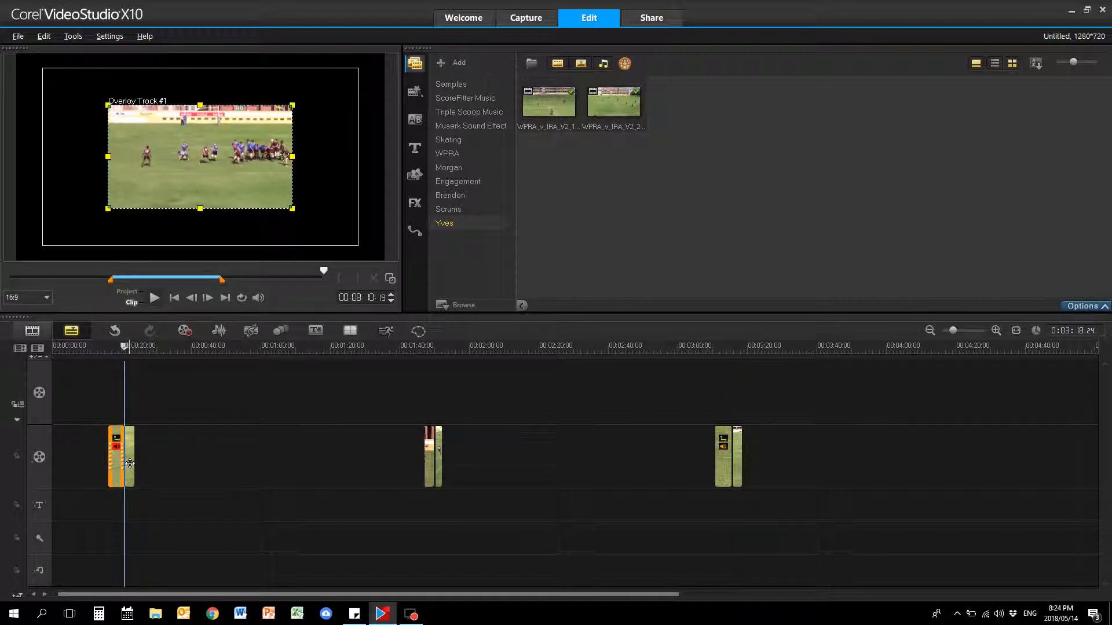
pyautogui.click(130, 463)
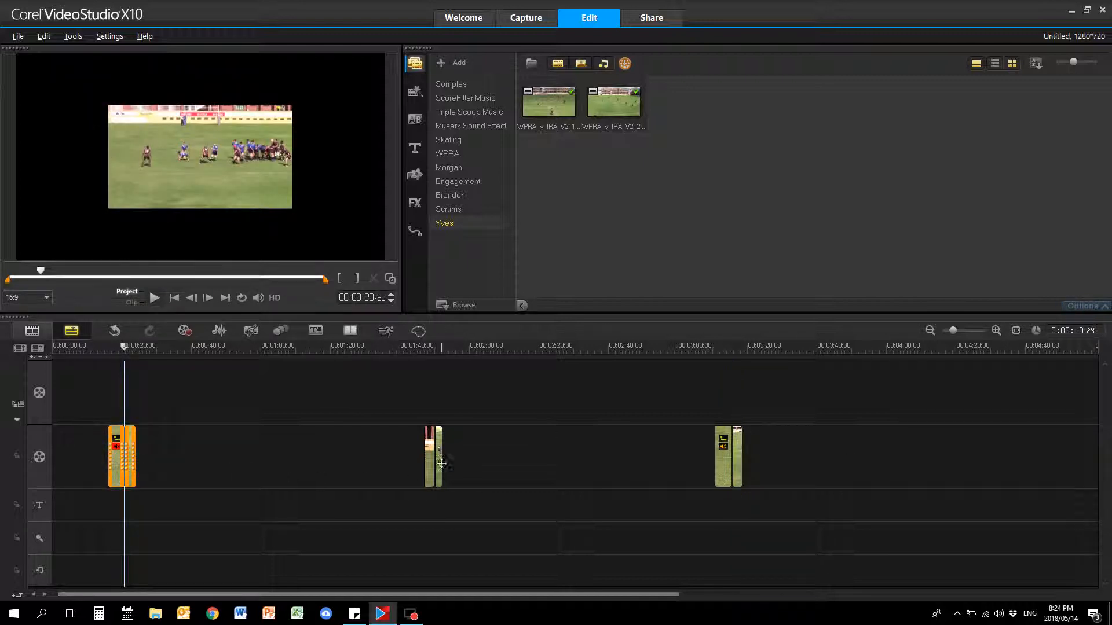
pyautogui.click(293, 464)
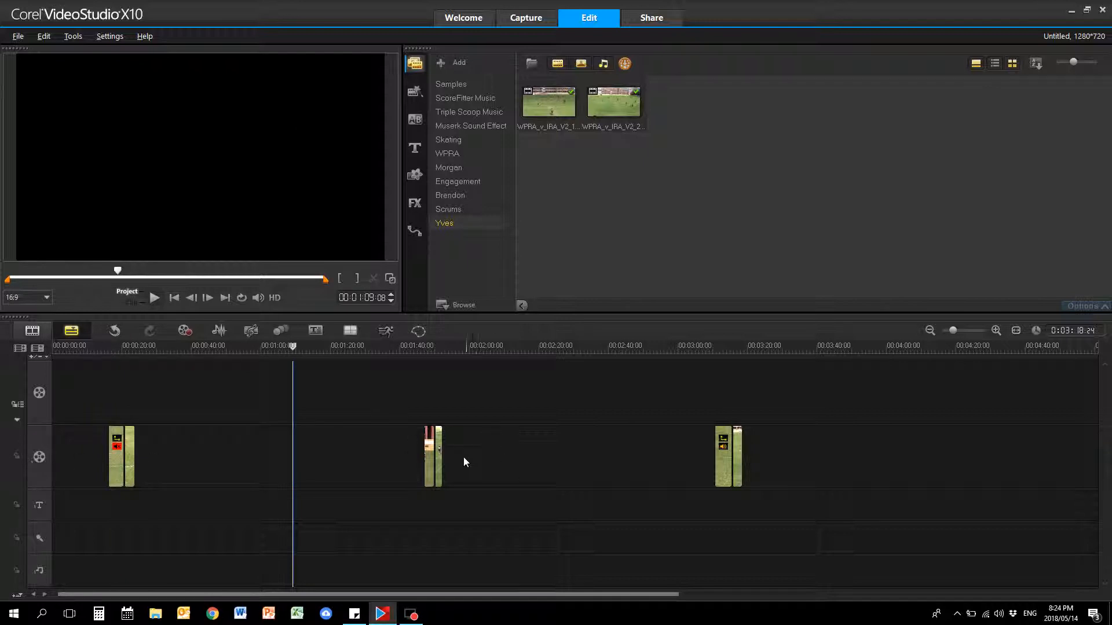
# - Move both clips of the middle overlay pair along the track so the pair starts at about 00:02:08
pyautogui.moveTo(431, 464); pyautogui.dragTo(315, 470)
pyautogui.moveTo(441, 464); pyautogui.dragTo(511, 461)
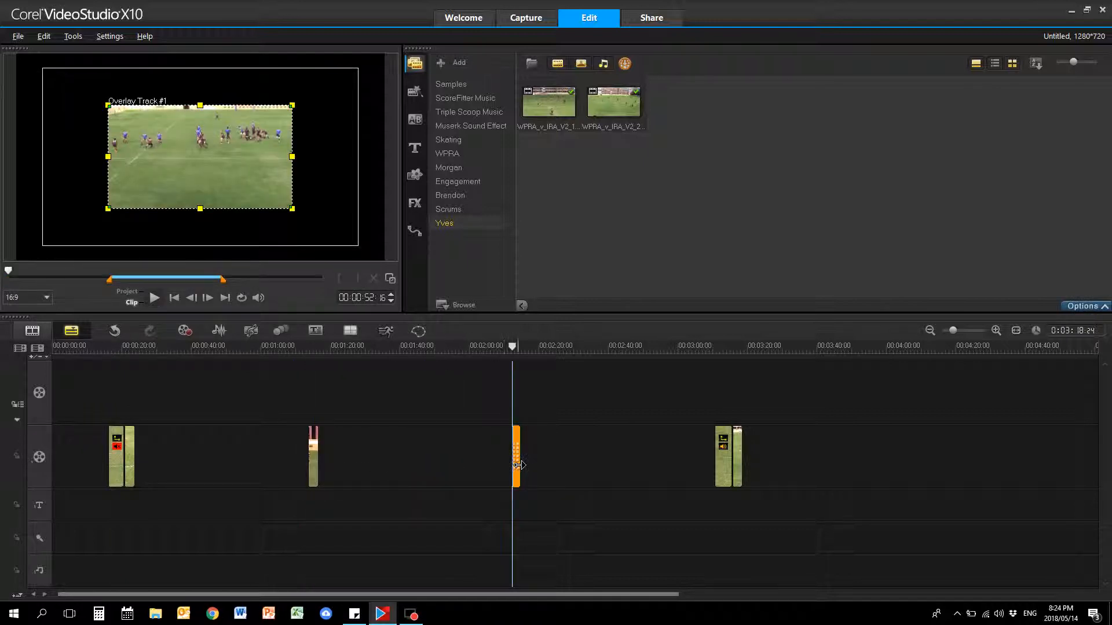
pyautogui.moveTo(313, 456); pyautogui.dragTo(503, 457)
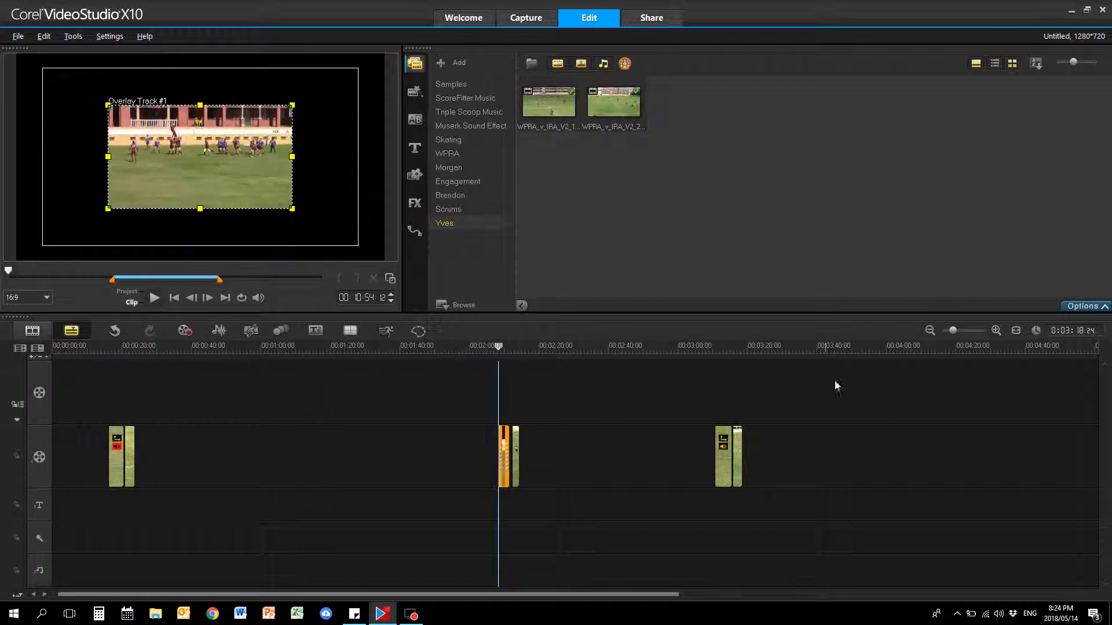
# - Move both clips of the middle overlay pair back so the pair starts at about 00:01:14
pyautogui.click(996, 330)
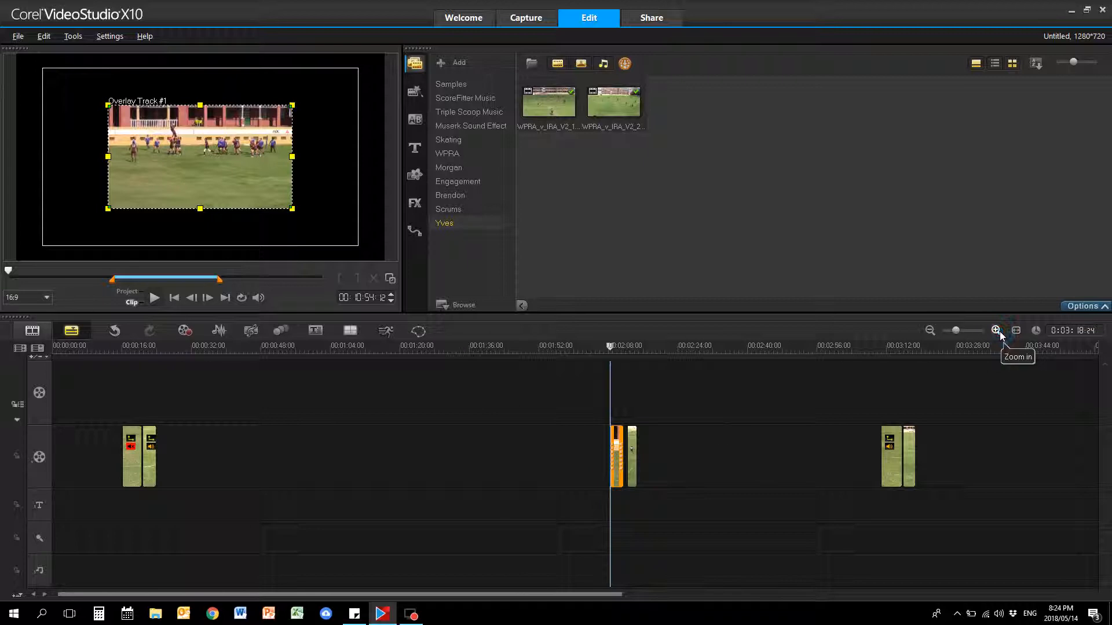
pyautogui.click(996, 330)
pyautogui.moveTo(958, 462); pyautogui.dragTo(576, 457)
pyautogui.click(966, 468)
pyautogui.moveTo(966, 468); pyautogui.dragTo(579, 463)
# - Move both clips of the last overlay pair back so the pair starts at about 00:01:55
pyautogui.scroll(-3, 690, 464)
pyautogui.scroll(-3, 699, 465)
pyautogui.moveTo(1015, 472); pyautogui.dragTo(493, 469)
pyautogui.click(1019, 471)
pyautogui.moveTo(1019, 471); pyautogui.dragTo(511, 473)
pyautogui.moveTo(458, 593); pyautogui.dragTo(230, 600)
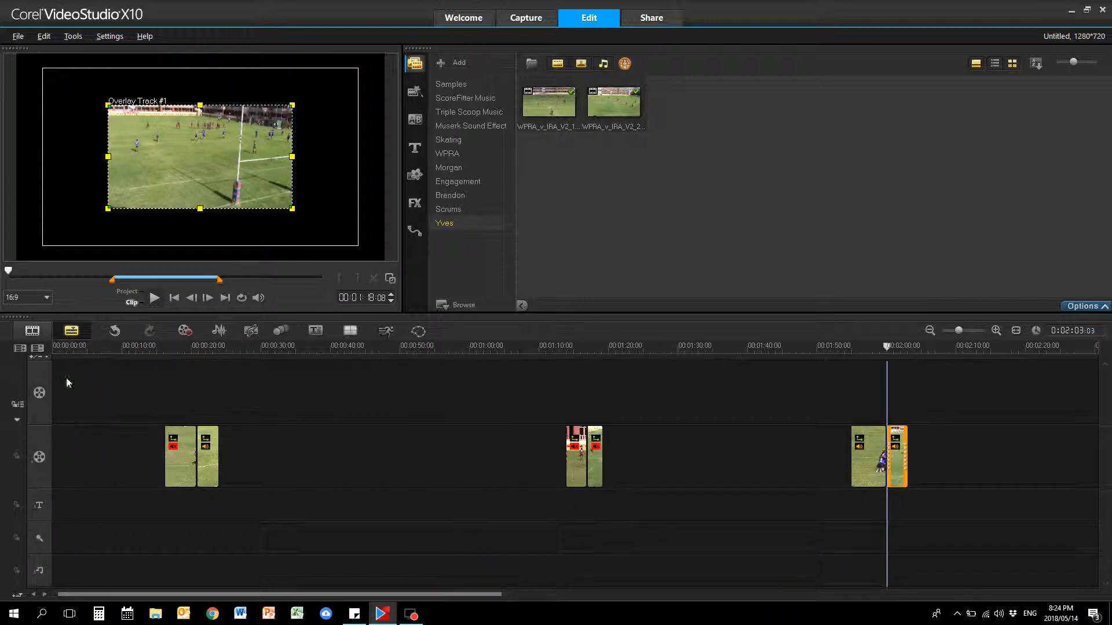
# - Select the first pair of overlay clips together and move them to the start of the main video track
pyautogui.click(172, 460)
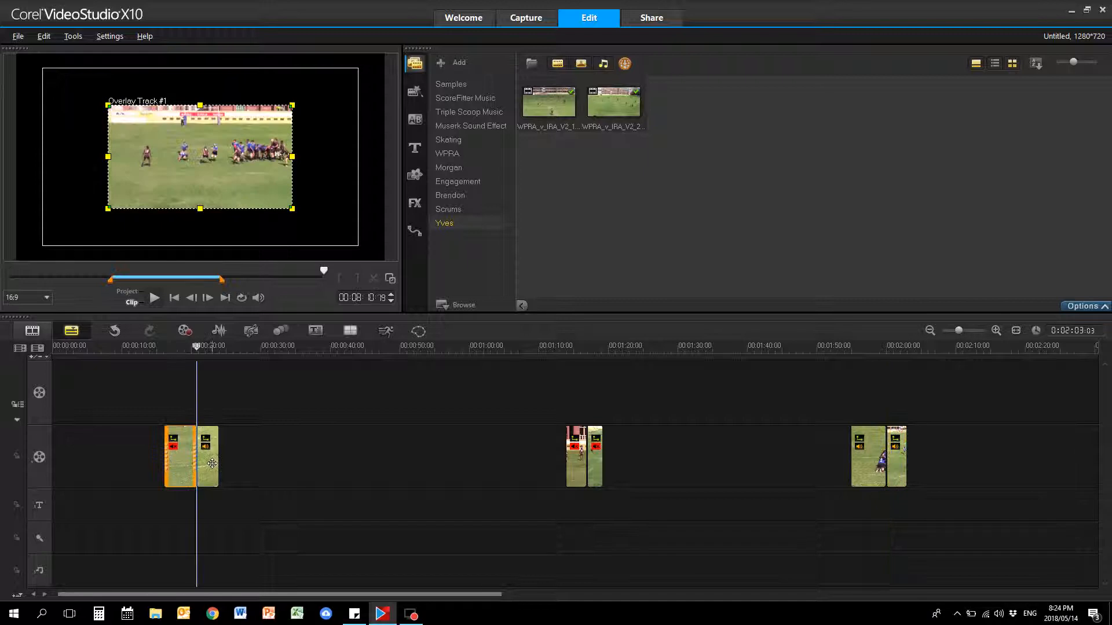
pyautogui.keyDown('shift'); pyautogui.click(214, 464); pyautogui.keyUp('shift')
pyautogui.moveTo(190, 459); pyautogui.dragTo(138, 393)
pyautogui.click(138, 393)
pyautogui.click(95, 393)
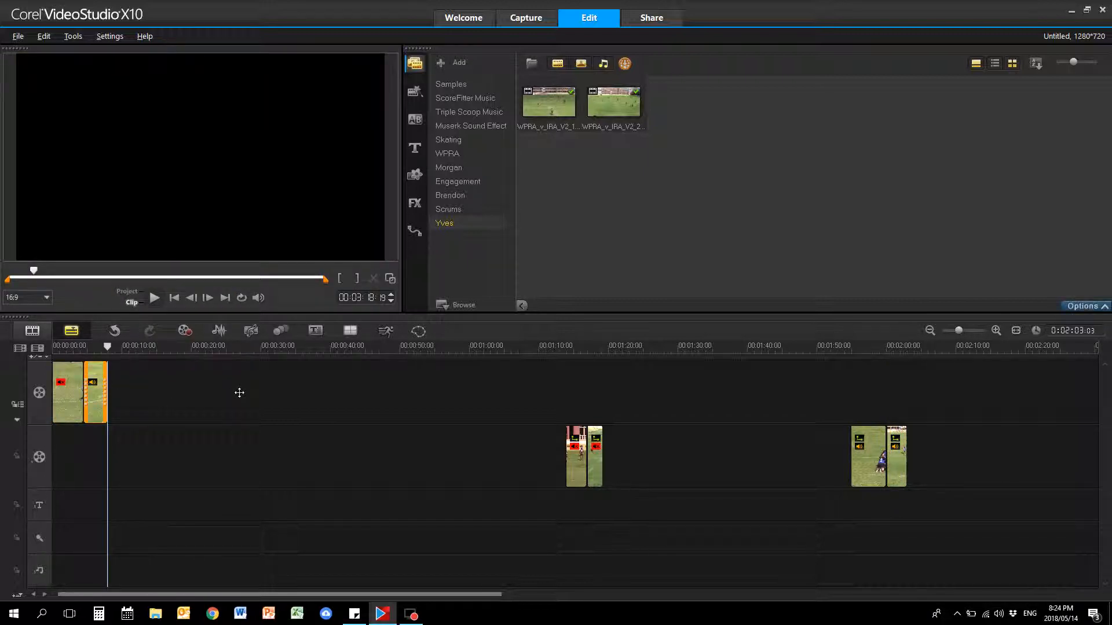
# - Move the middle overlay pair and the last overlay pair onto the main video track, in that order behind the first pair
pyautogui.click(292, 392)
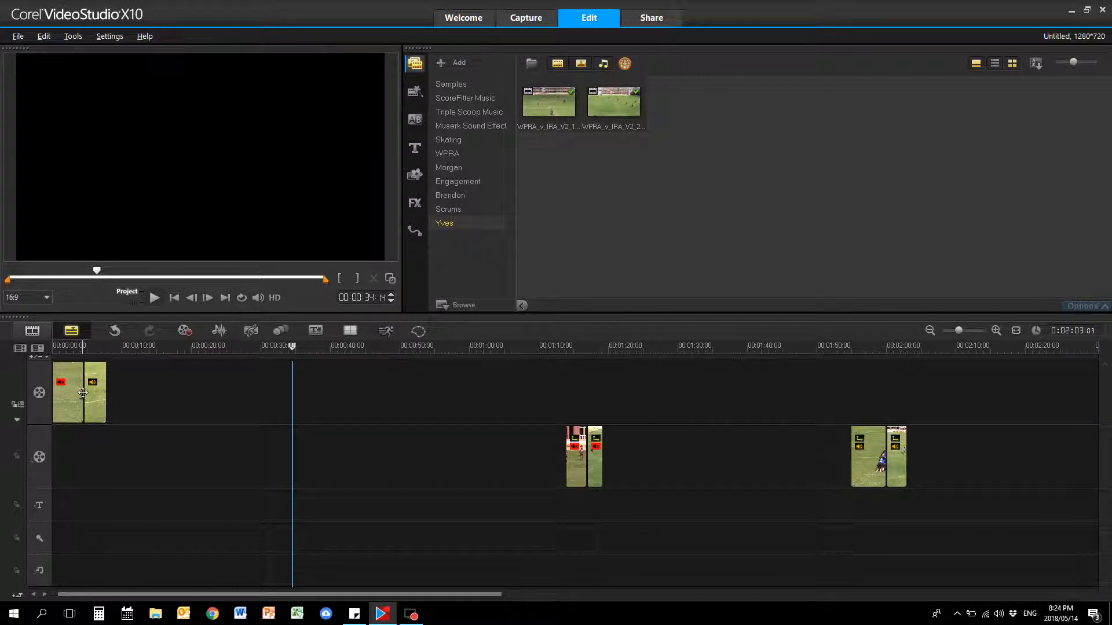
pyautogui.click(570, 467)
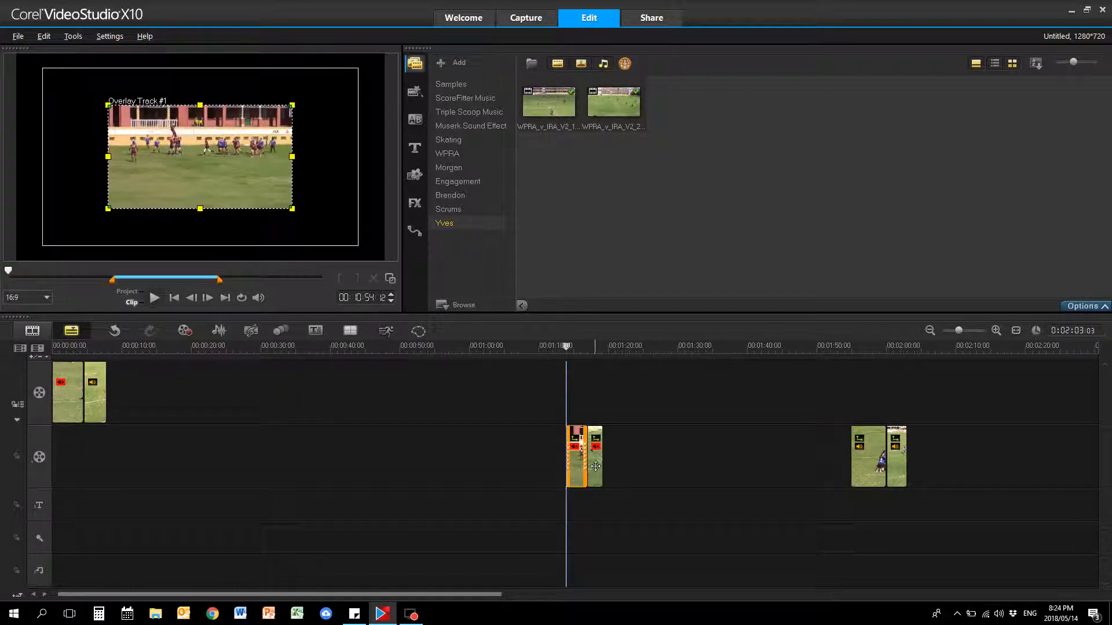
pyautogui.keyDown('shift'); pyautogui.click(595, 467); pyautogui.keyUp('shift')
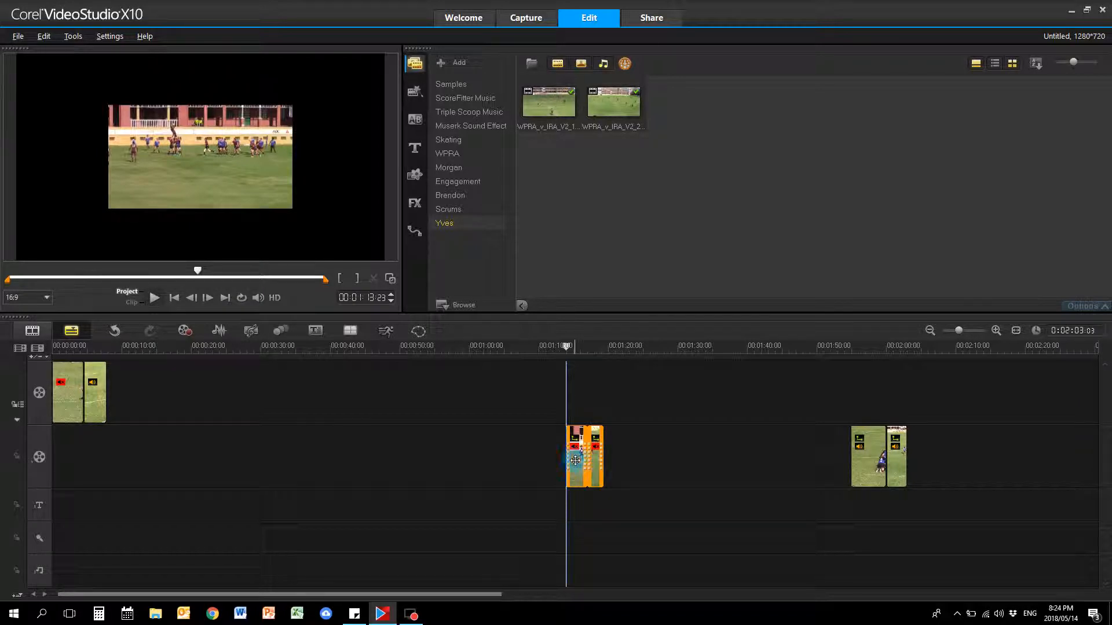
pyautogui.click(489, 462)
pyautogui.click(578, 461)
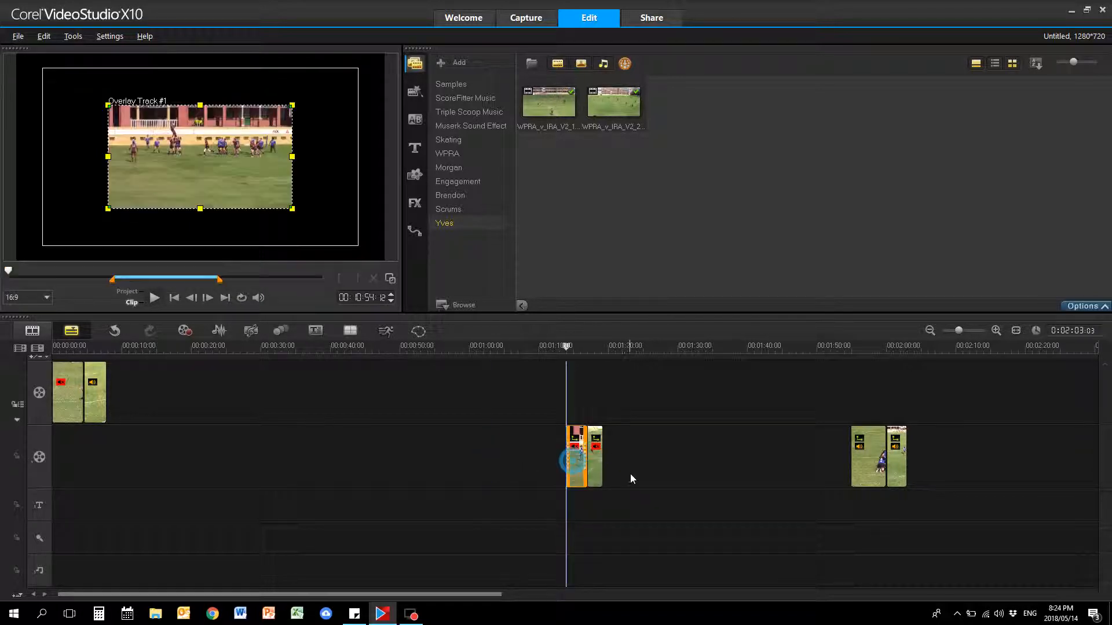
pyautogui.keyDown('shift'); pyautogui.click(596, 466); pyautogui.keyUp('shift')
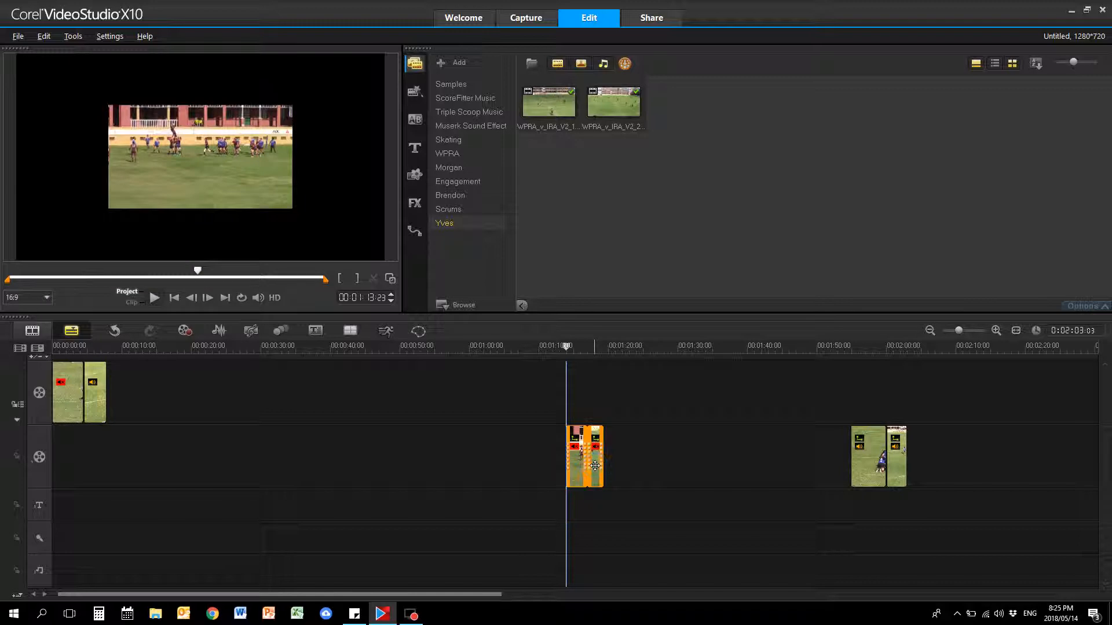
pyautogui.moveTo(596, 466); pyautogui.dragTo(231, 406)
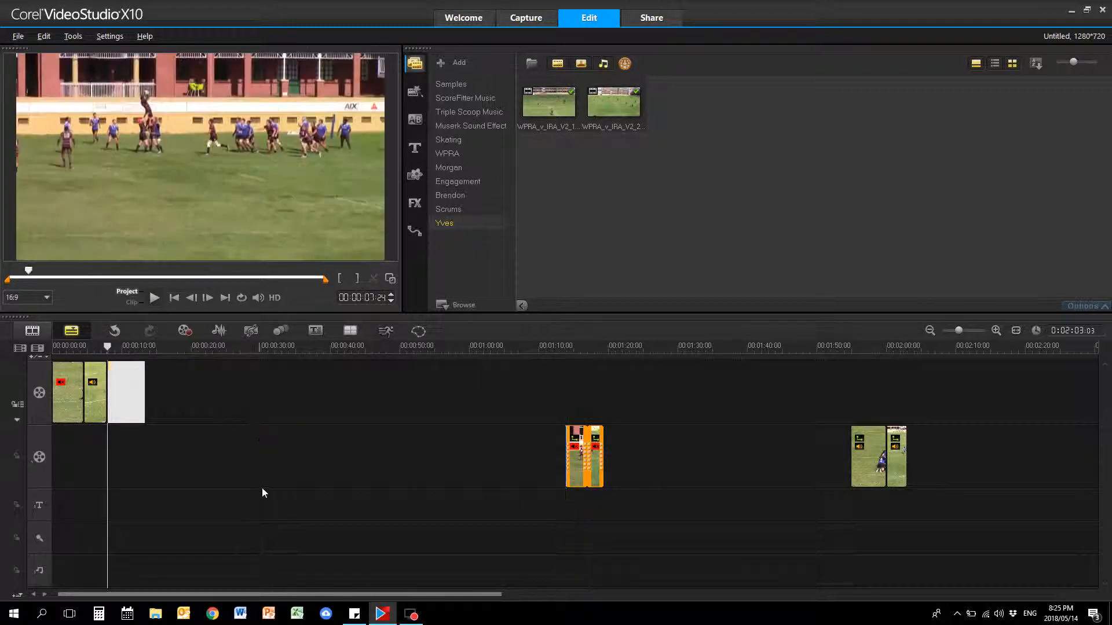
pyautogui.click(857, 476)
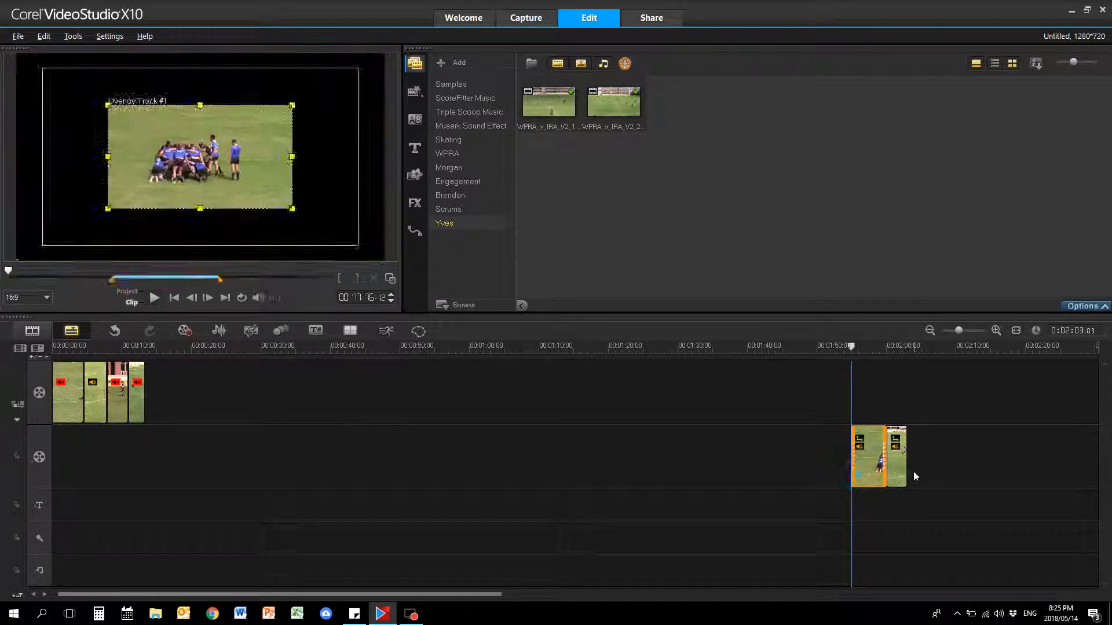
pyautogui.moveTo(895, 463); pyautogui.dragTo(136, 395)
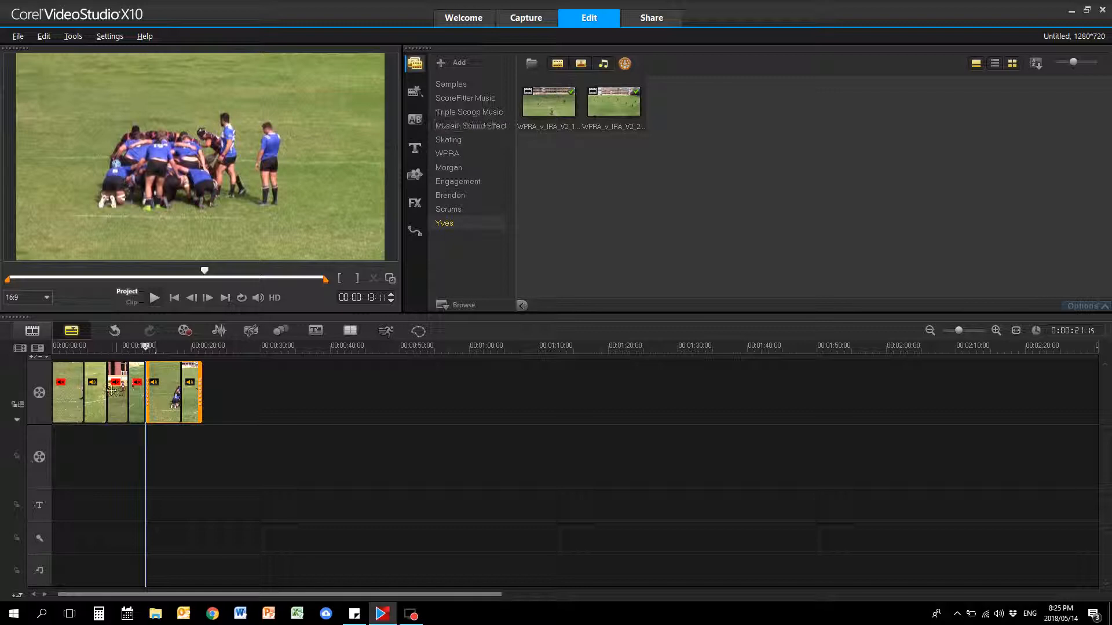
# - Add an Adorage transition between the first two clips on the main video track
pyautogui.click(997, 331)
pyautogui.click(997, 331)
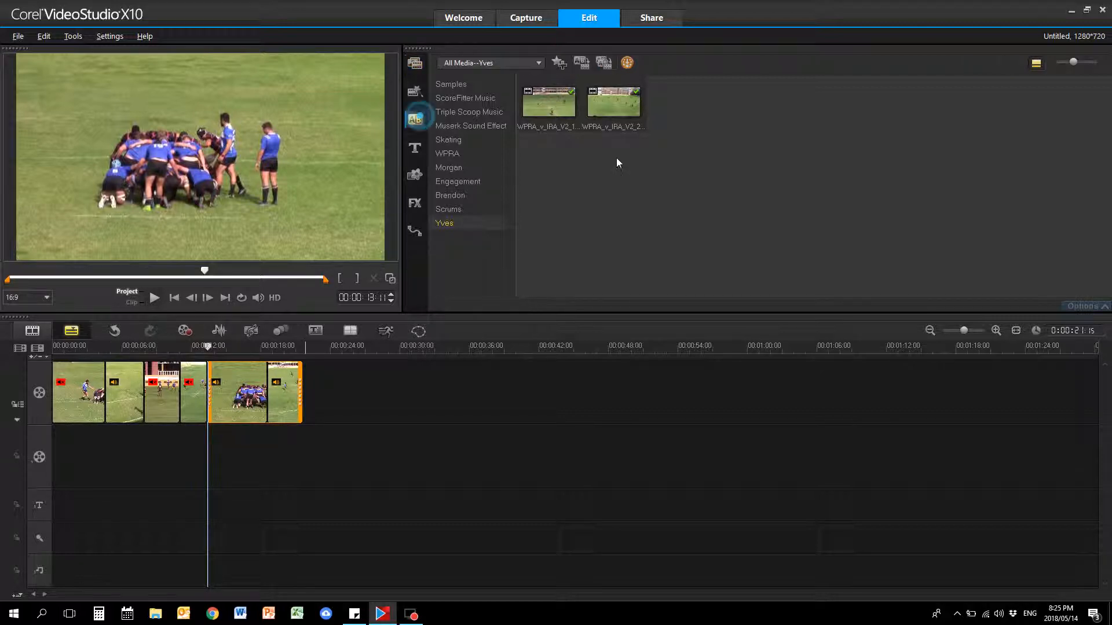
pyautogui.click(415, 119)
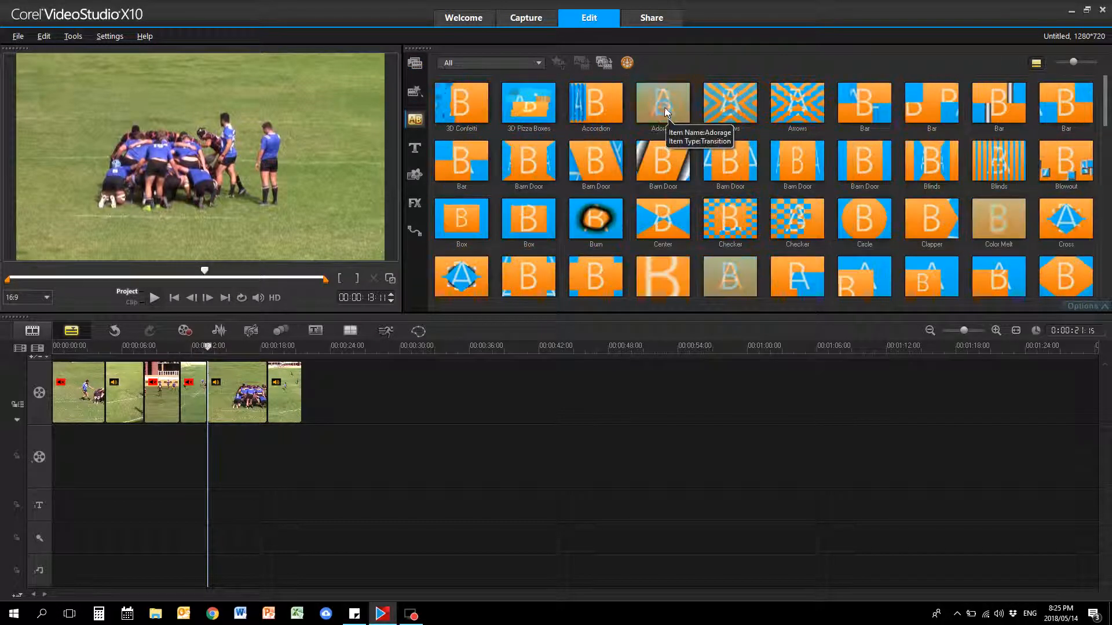
pyautogui.click(665, 107)
pyautogui.moveTo(667, 110); pyautogui.dragTo(82, 362)
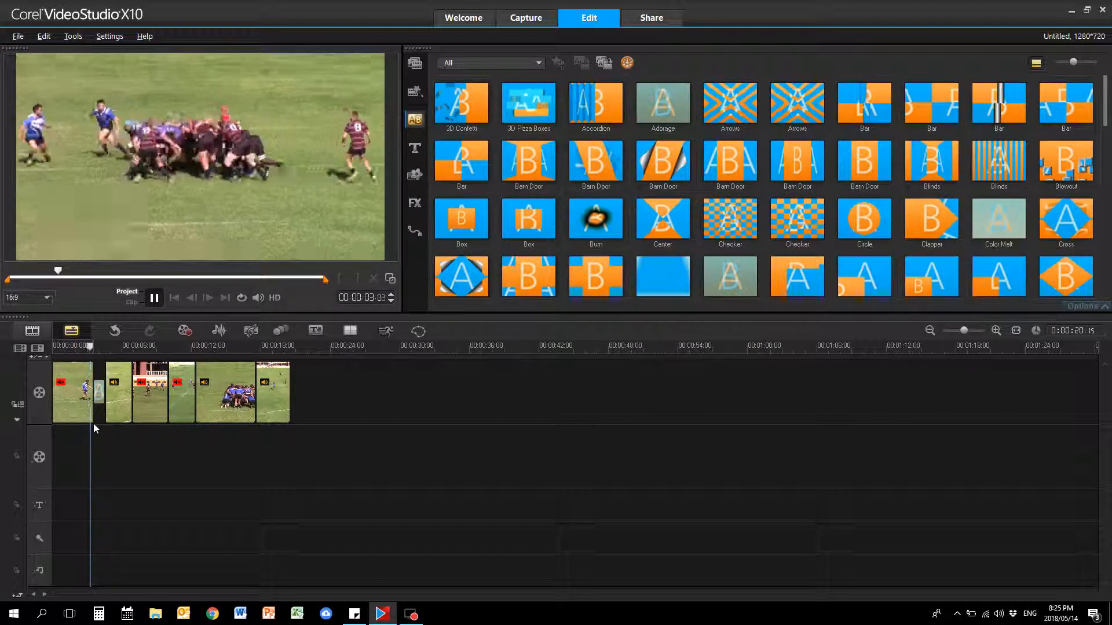
# - Mute the second clip and the last two clips on the main video track
pyautogui.click(119, 381)
pyautogui.rightClick(120, 383)
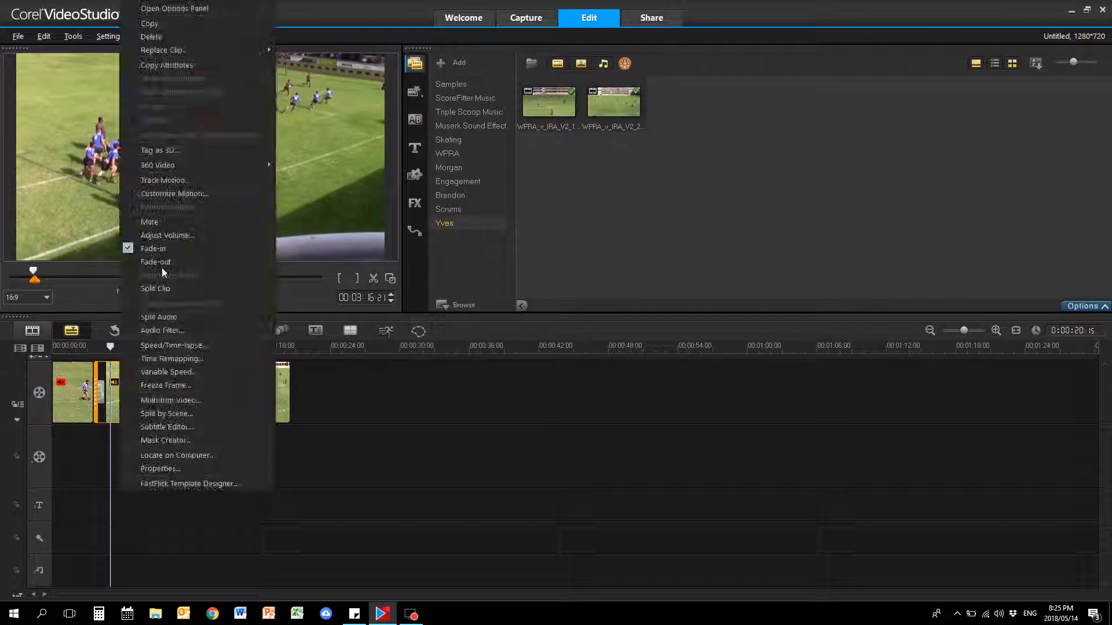
pyautogui.click(149, 222)
pyautogui.click(246, 399)
pyautogui.keyDown('shift'); pyautogui.click(277, 402); pyautogui.keyUp('shift')
pyautogui.rightClick(277, 401)
pyautogui.click(324, 205)
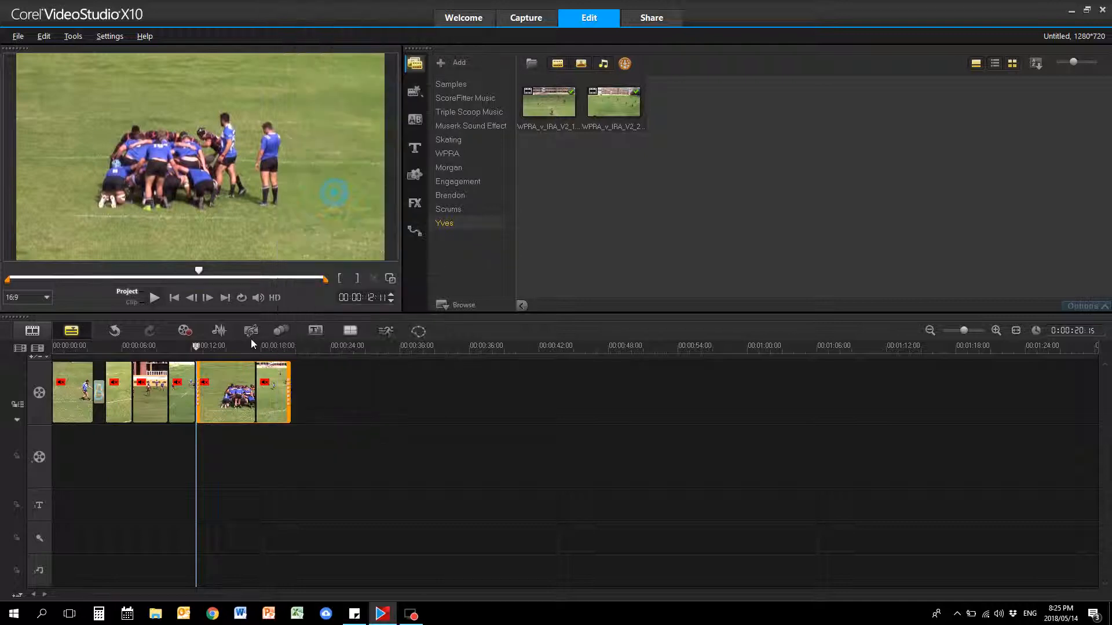
# - Remove the transition between the first two clips
pyautogui.click(102, 392)
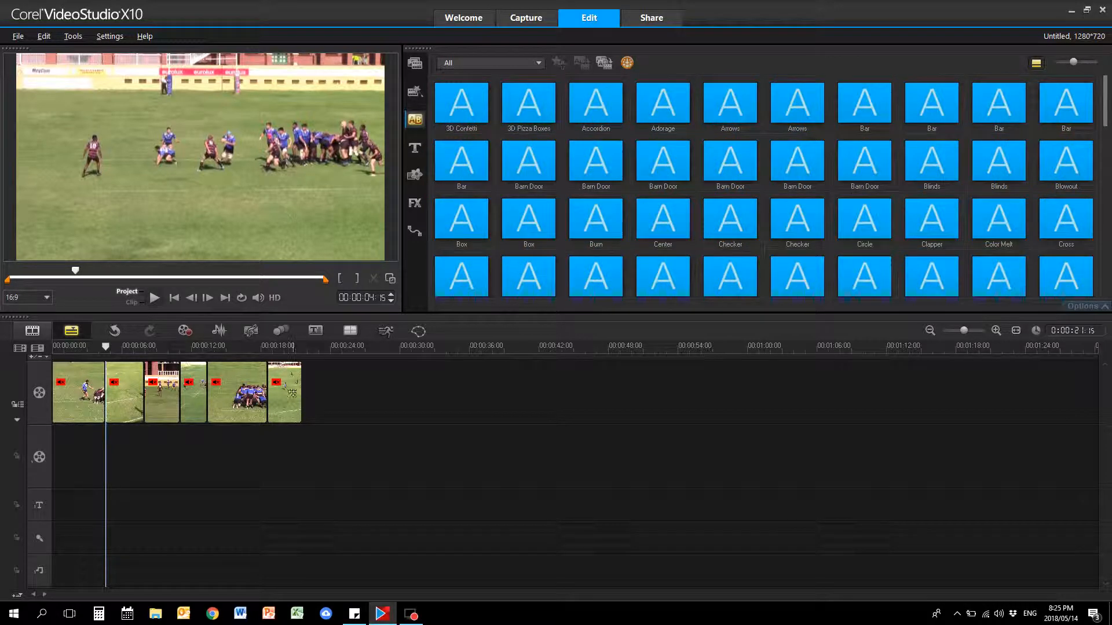
# - Trim the first clip to about 4 seconds and extend the end of the second clip to about 00:00:08
pyautogui.click(79, 392)
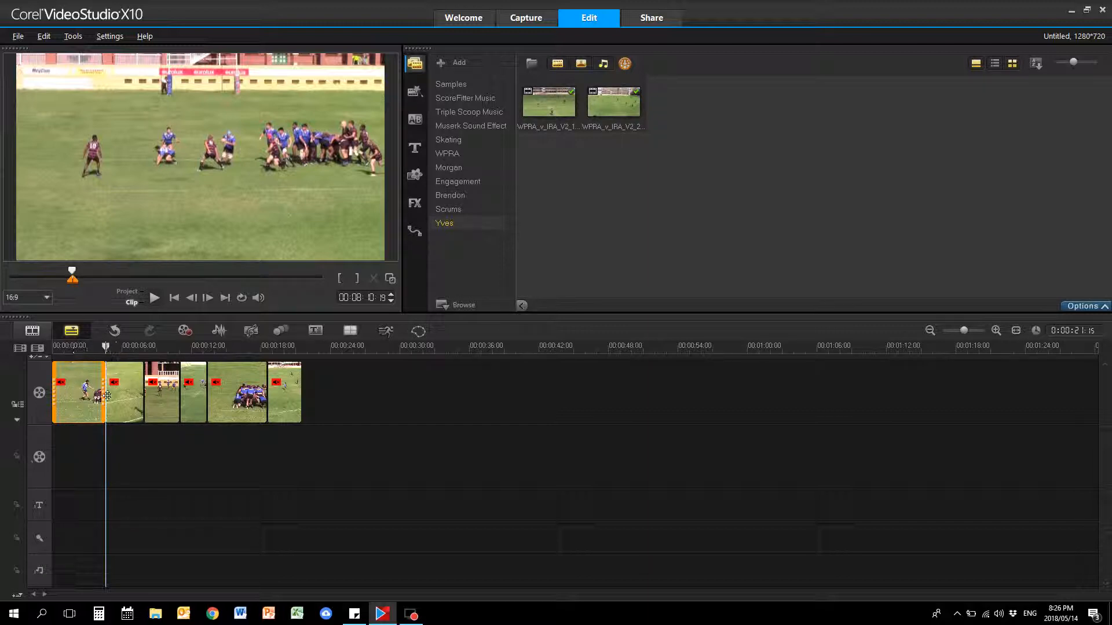
pyautogui.moveTo(105, 391); pyautogui.dragTo(114, 391)
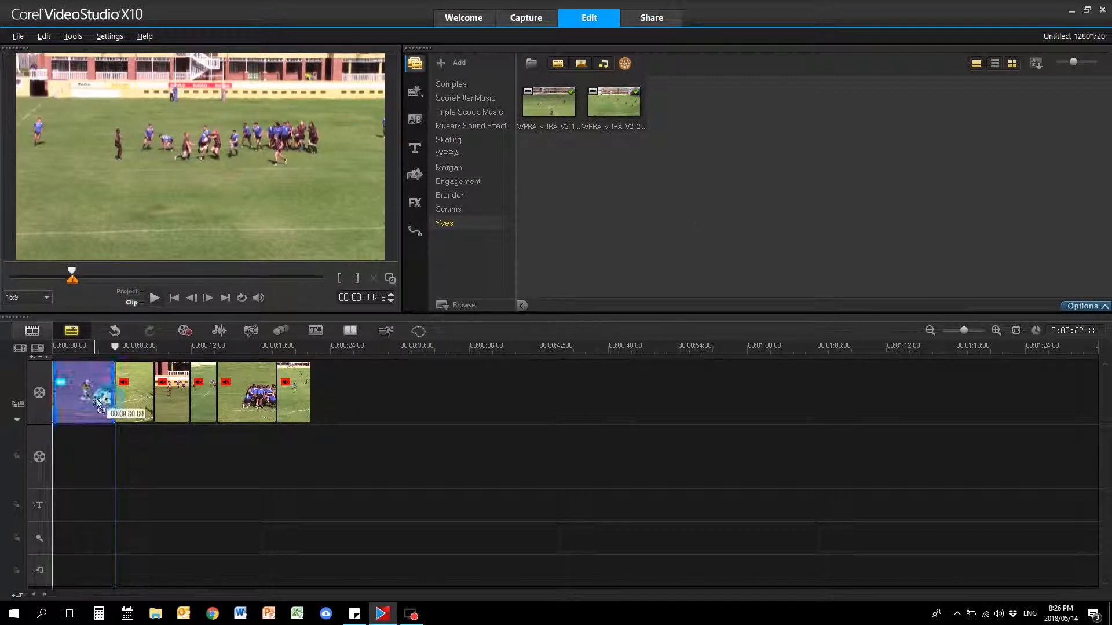
pyautogui.moveTo(114, 397); pyautogui.dragTo(102, 395)
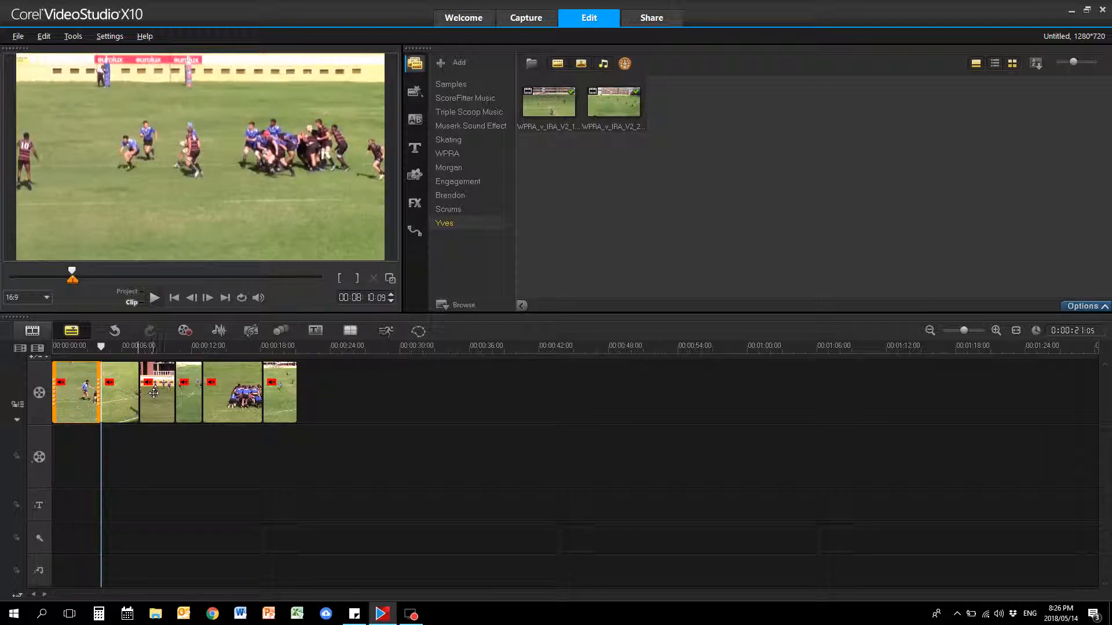
pyautogui.click(138, 396)
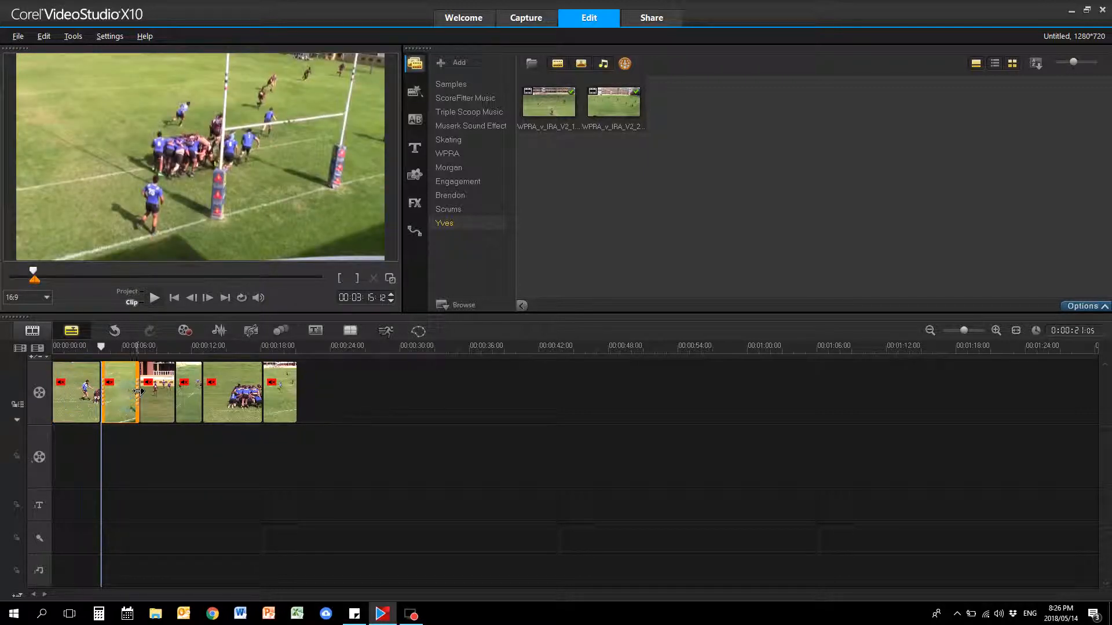
pyautogui.moveTo(137, 392); pyautogui.dragTo(152, 394)
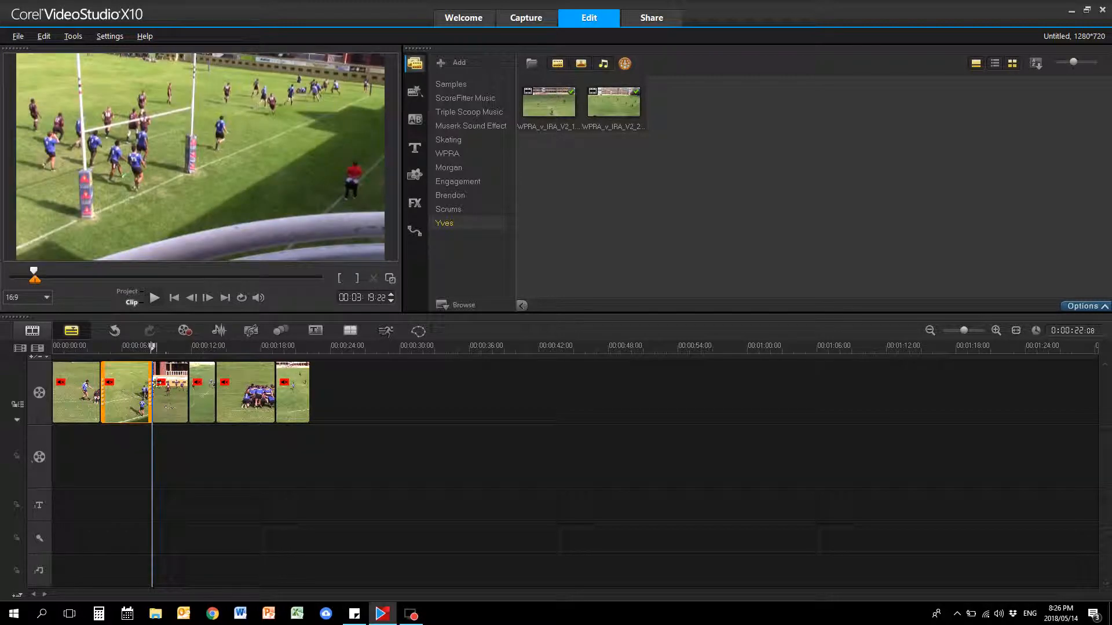
# - Reorder the main track by swapping the second clip with the third and the fourth clip with the fifth
pyautogui.click(242, 398)
pyautogui.click(132, 393)
pyautogui.moveTo(132, 393); pyautogui.dragTo(281, 397)
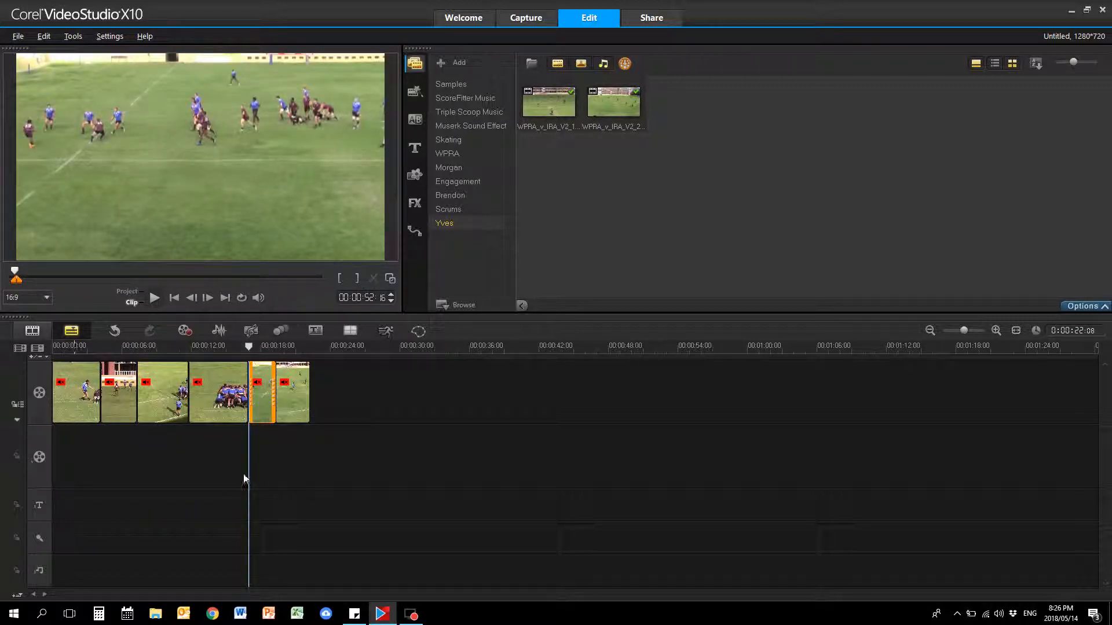
pyautogui.moveTo(128, 395)
pyautogui.mouseDown()
pyautogui.moveTo(278, 400)
pyautogui.moveTo(136, 399)
pyautogui.mouseUp()
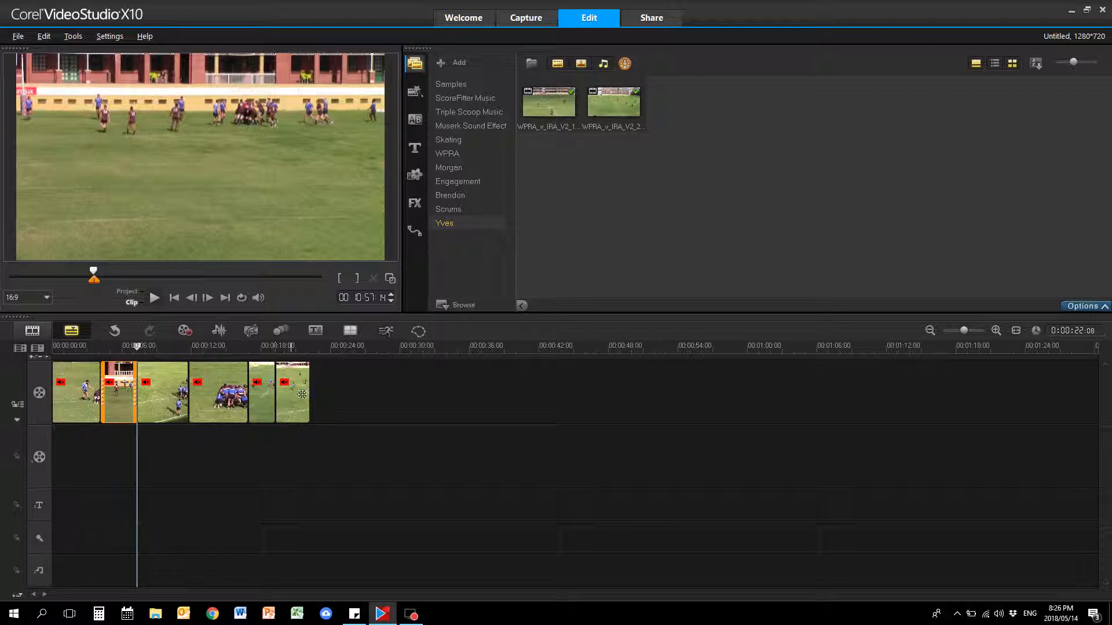
pyautogui.click(343, 409)
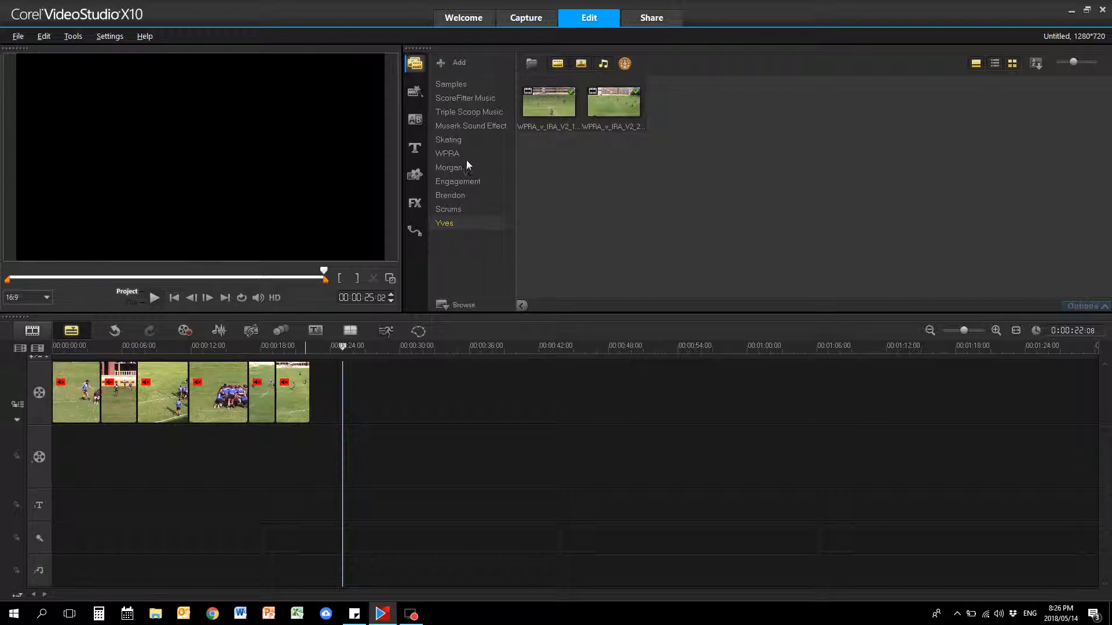
# - Add Adorage transitions between the second and third clips and between the fourth and fifth clips
pyautogui.click(414, 121)
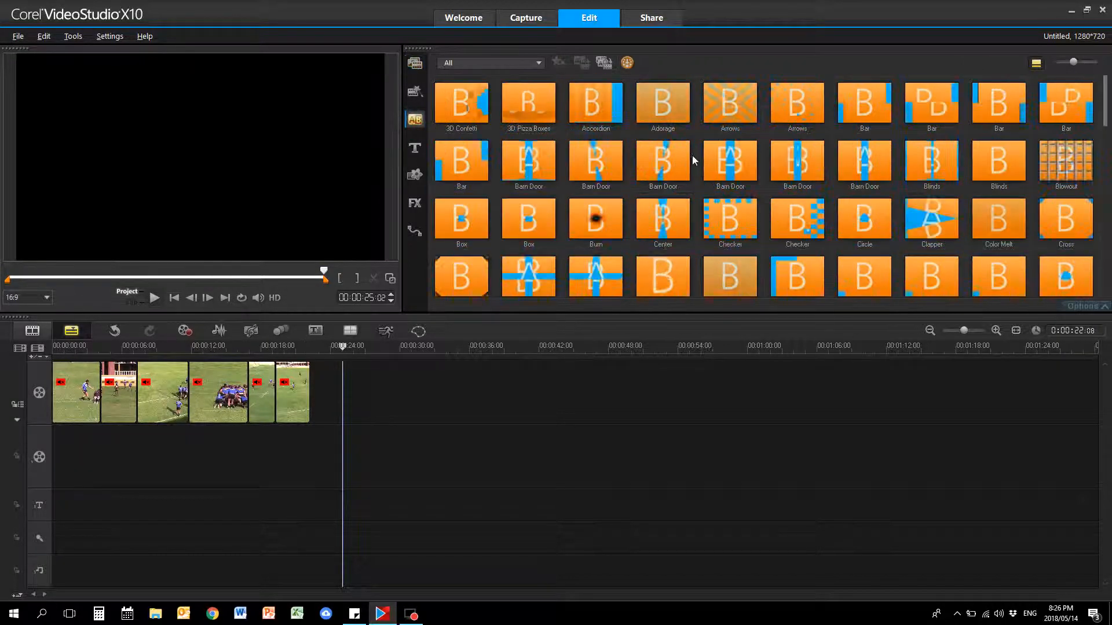
pyautogui.click(679, 116)
pyautogui.moveTo(679, 116)
pyautogui.mouseDown()
pyautogui.moveTo(718, 142)
pyautogui.moveTo(111, 389)
pyautogui.mouseUp()
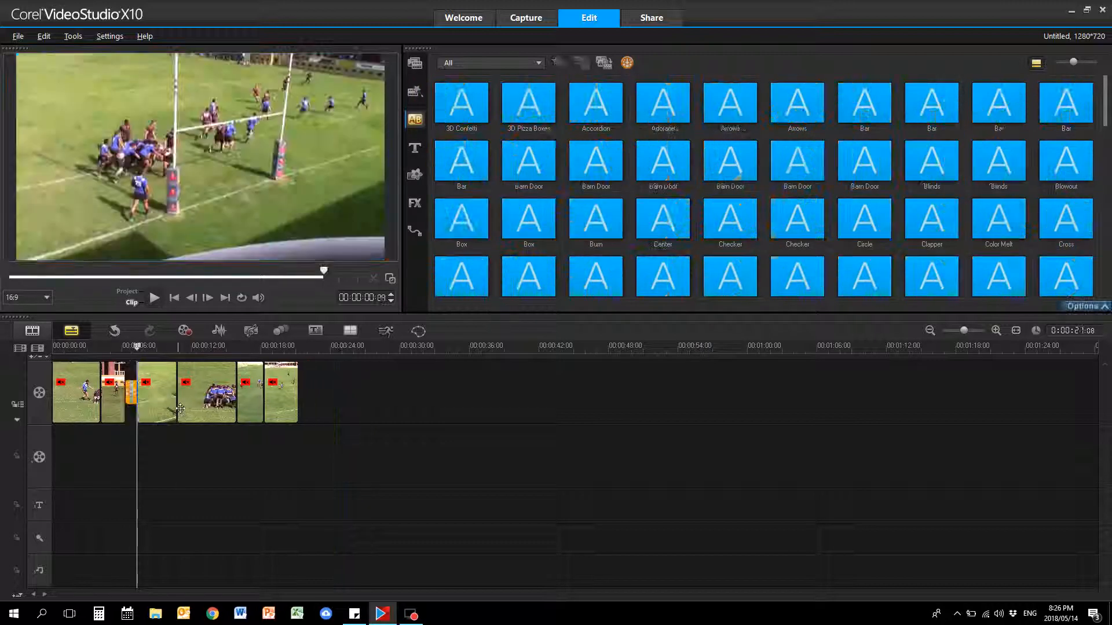
pyautogui.click(658, 112)
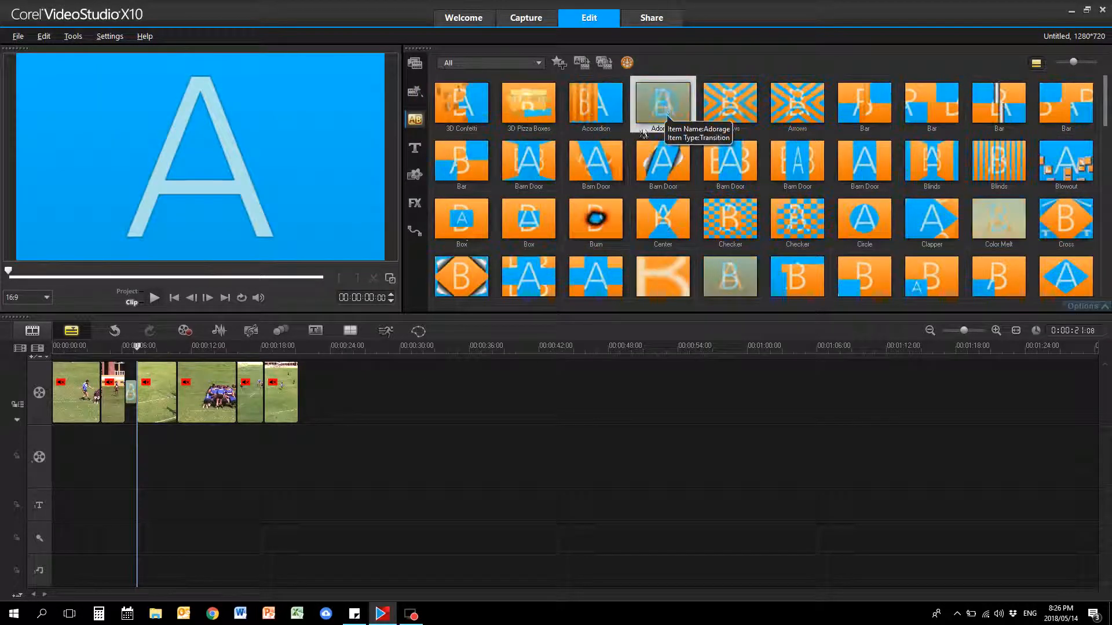
pyautogui.moveTo(658, 112); pyautogui.dragTo(239, 416)
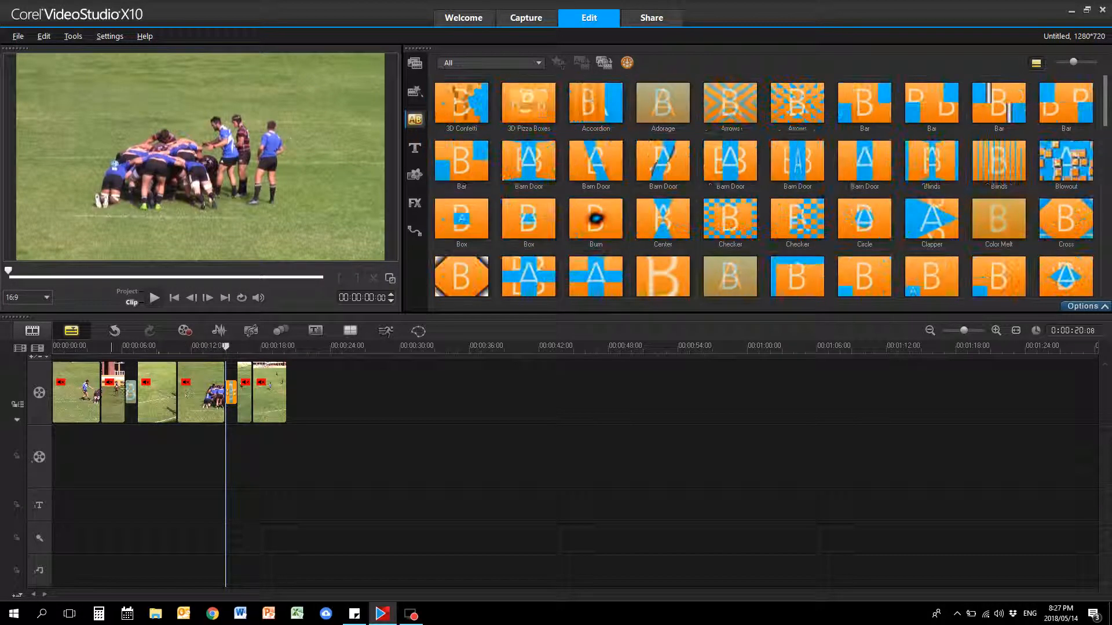
# - Play the project from the start to check the clip order and both transitions
pyautogui.click(55, 346)
pyautogui.press('space')
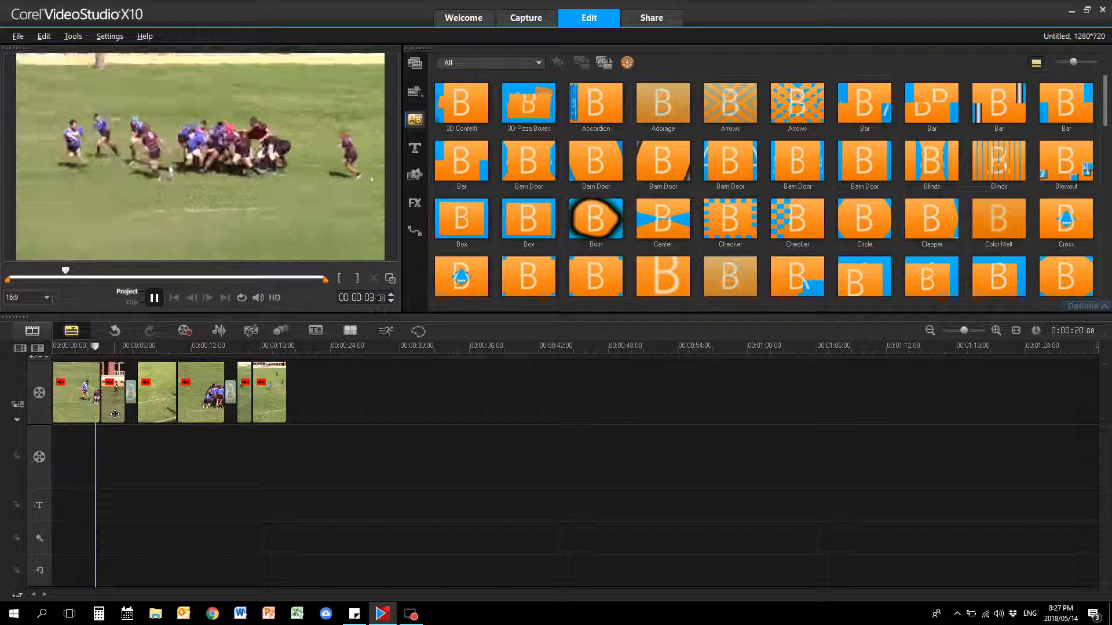
pyautogui.press('space')
pyautogui.press('space')
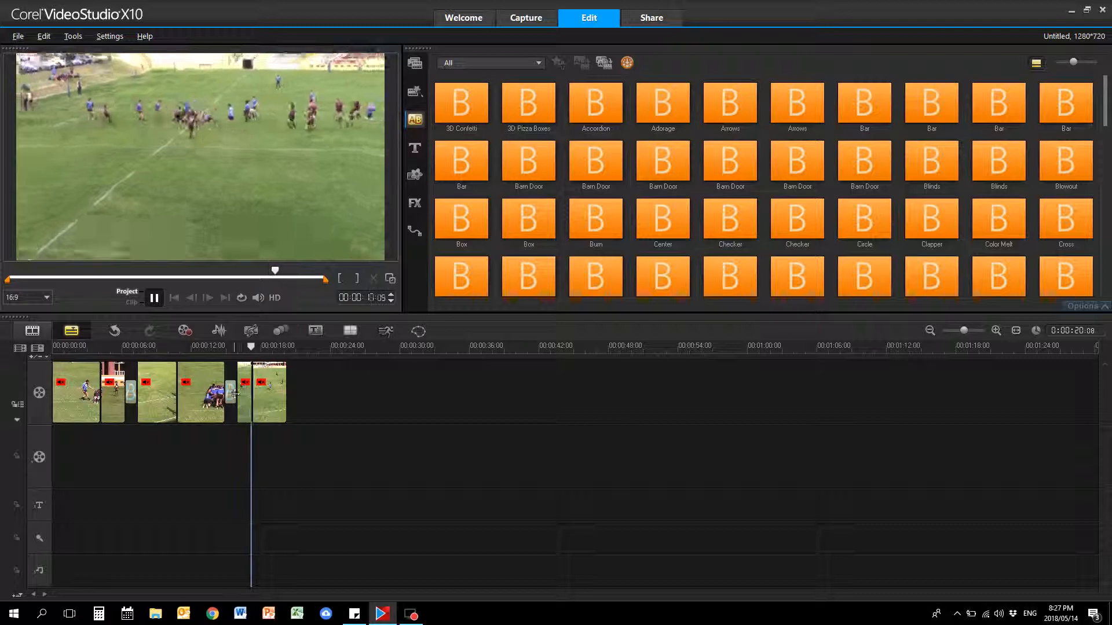
pyautogui.click(154, 297)
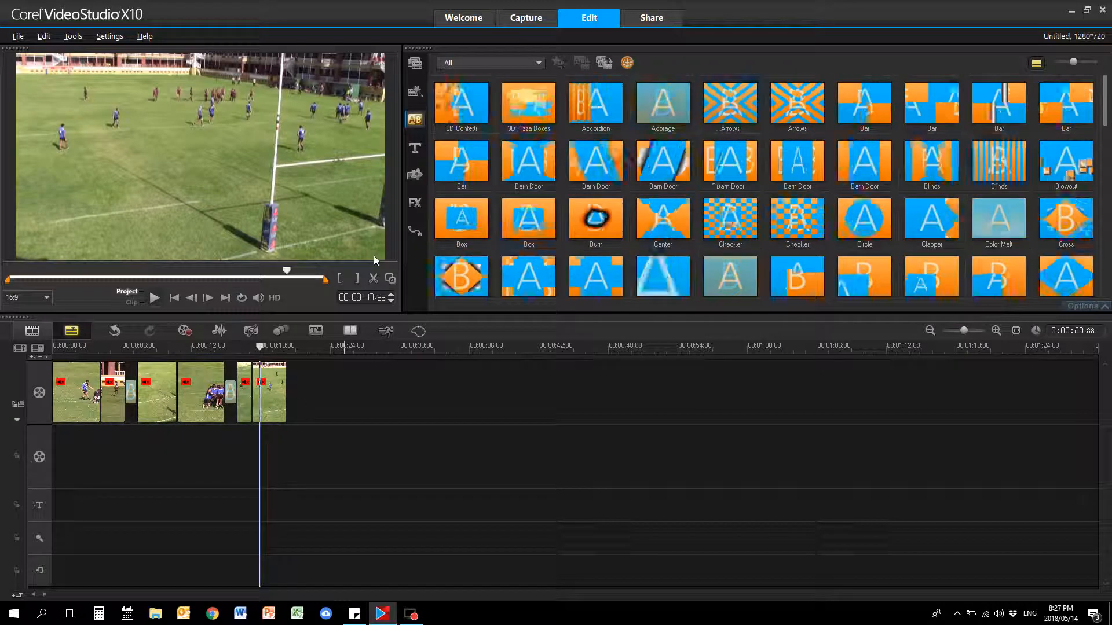
pyautogui.click(415, 64)
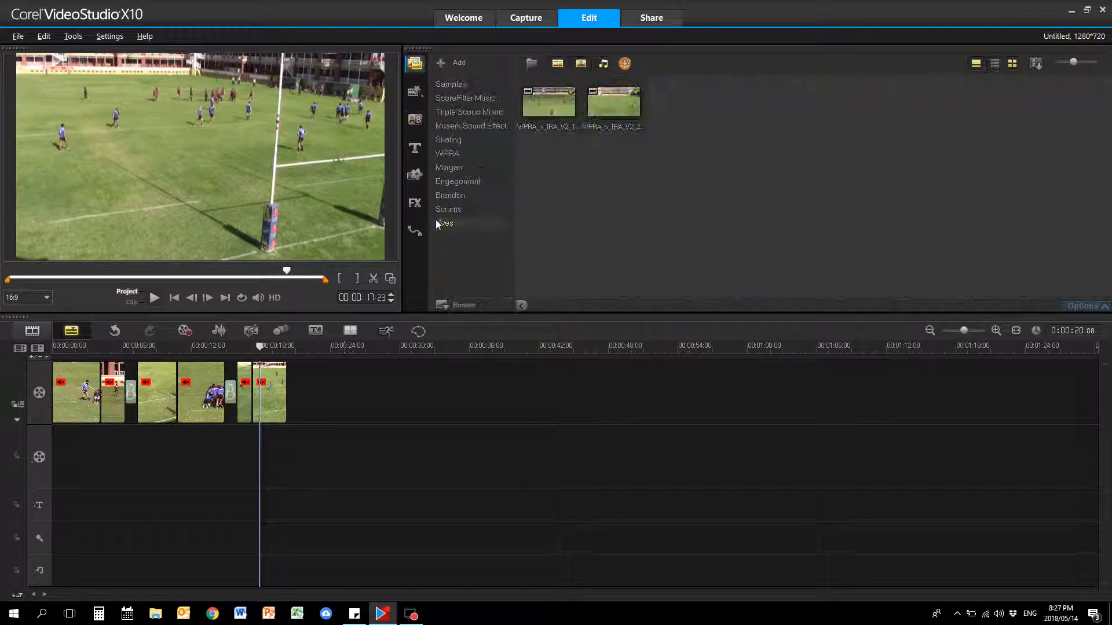
pyautogui.click(459, 151)
pyautogui.click(452, 224)
# - Open the video export settings, examine the portable device and online sharing outputs, and return to the computer output with MPEG-4
pyautogui.click(652, 19)
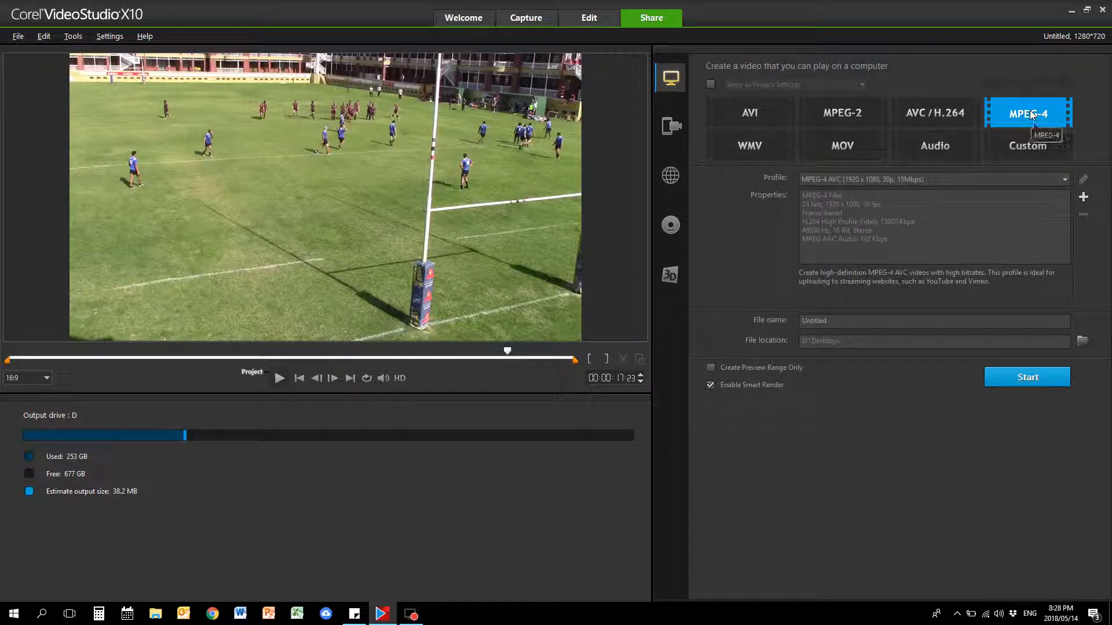
pyautogui.click(669, 132)
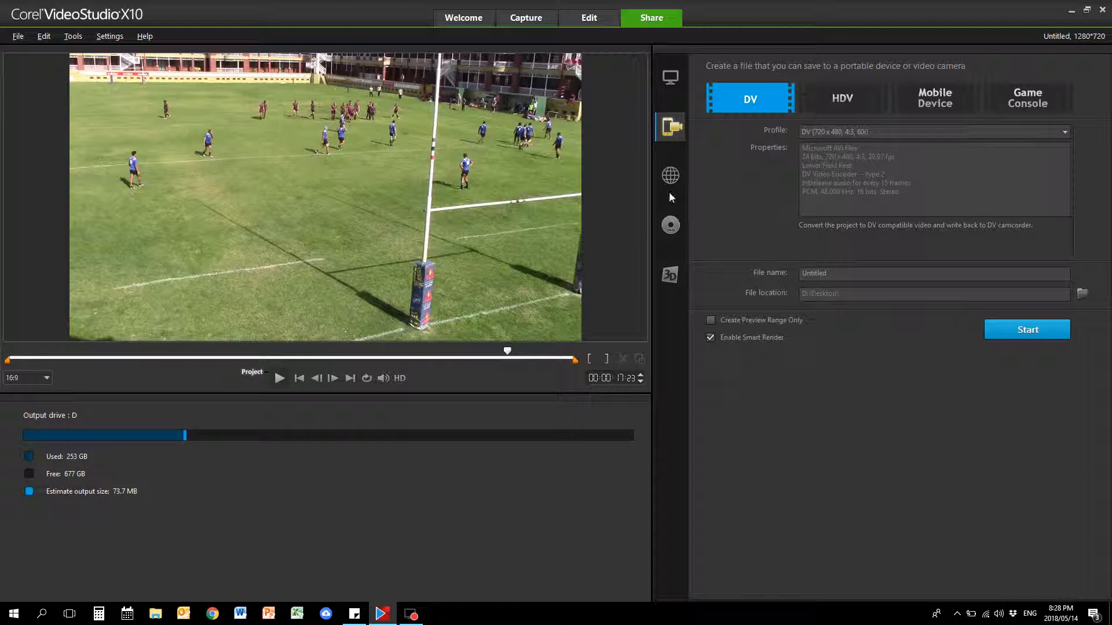
pyautogui.click(671, 175)
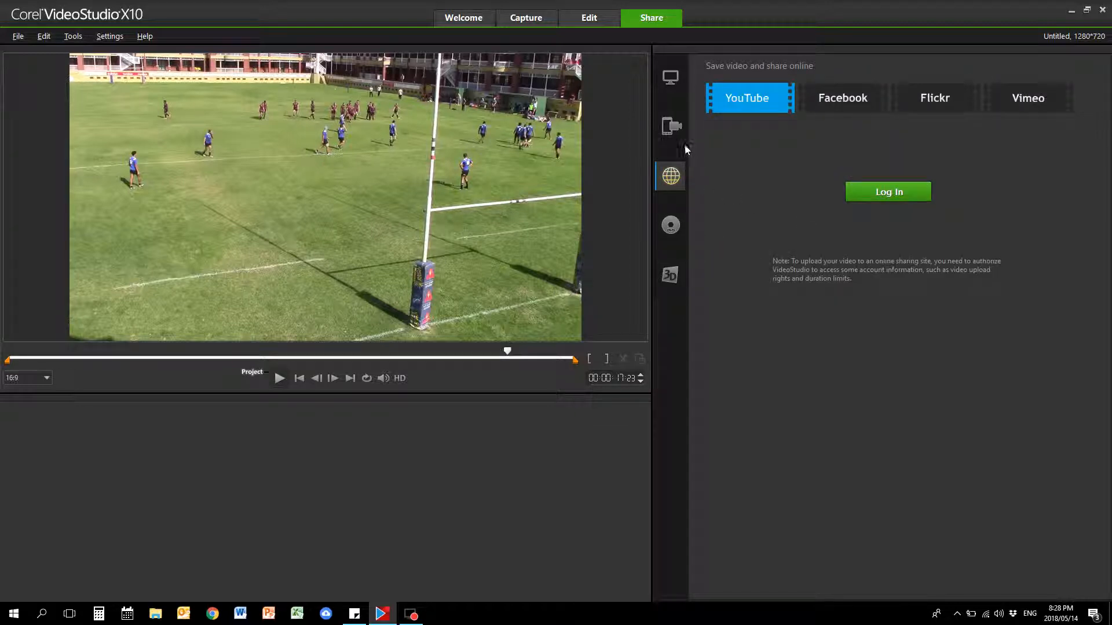
pyautogui.click(673, 132)
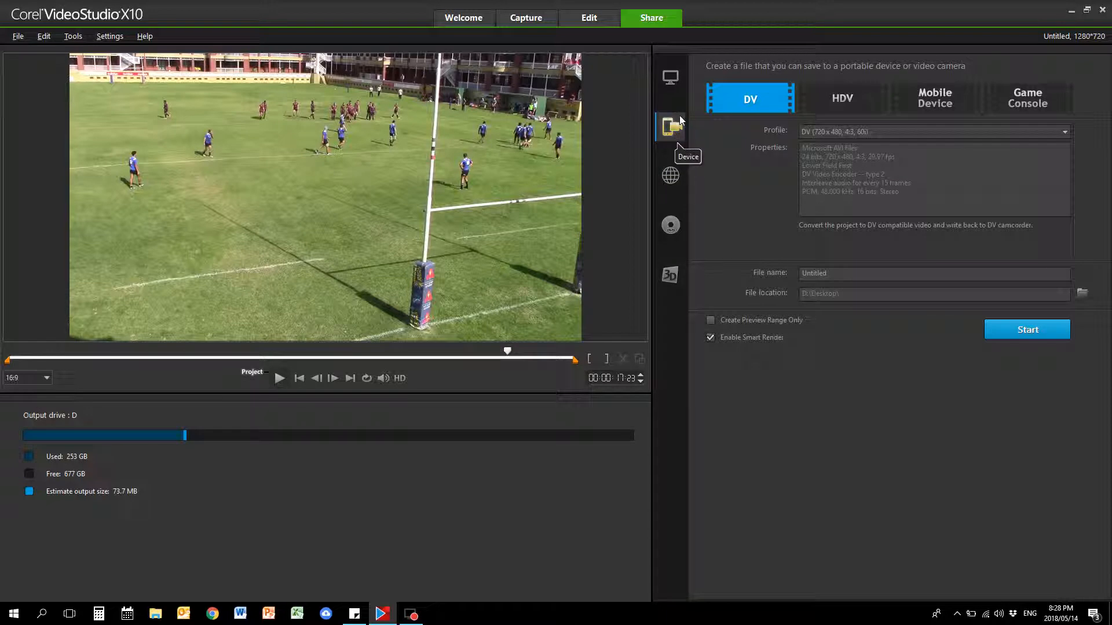
pyautogui.click(676, 77)
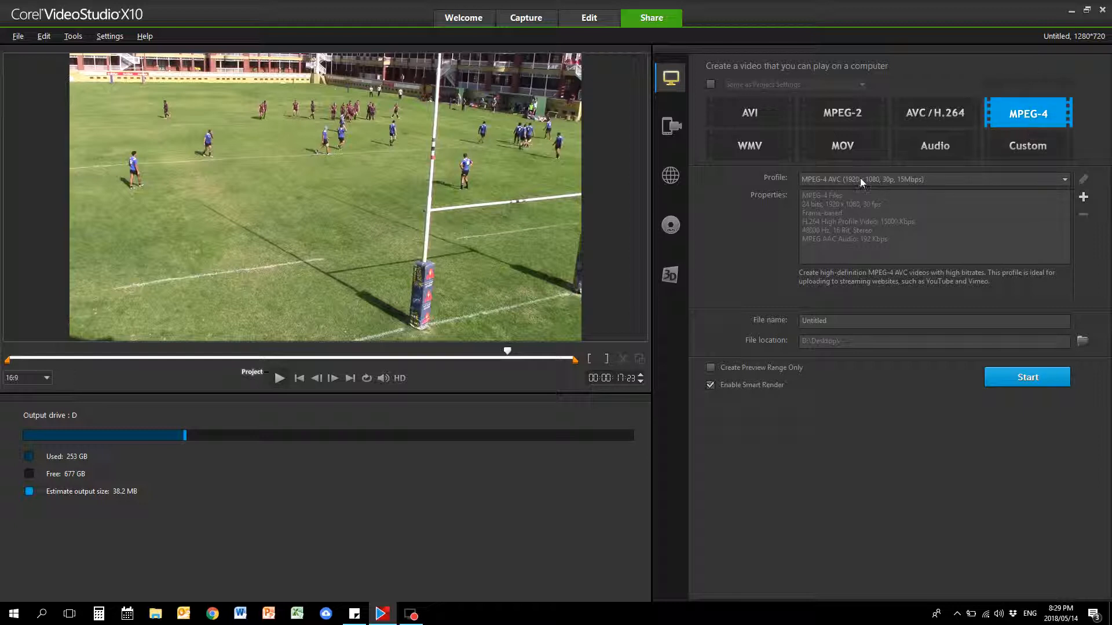
# - Choose the MPEG-4 AVC (1920 x 1080, 30p, 15Mbps) profile for the export after reviewing the available resolutions
pyautogui.click(829, 179)
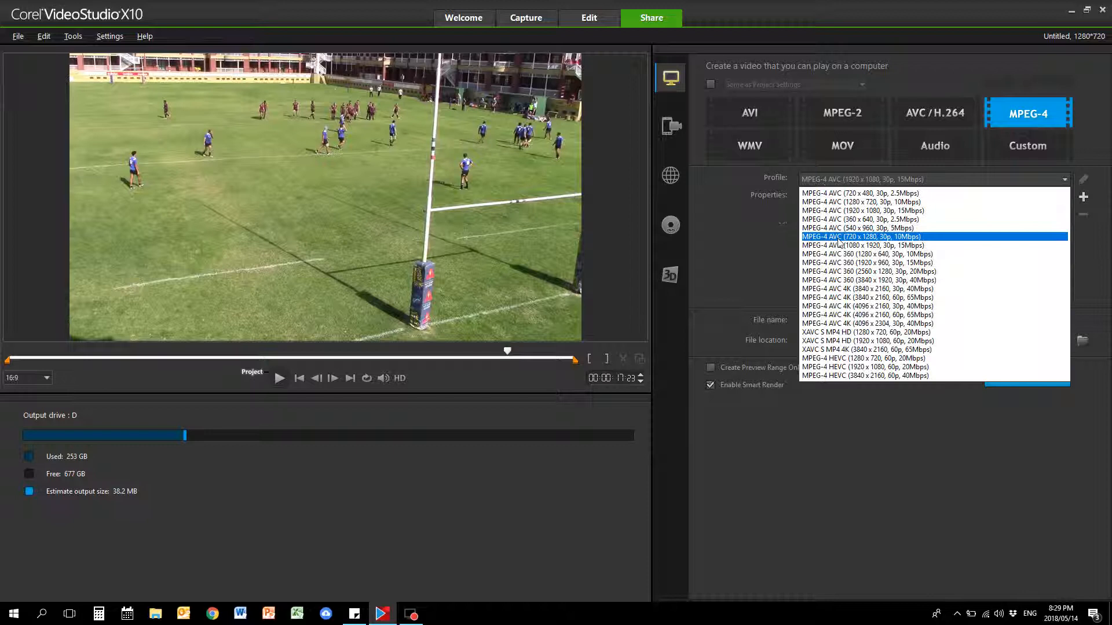
pyautogui.click(869, 211)
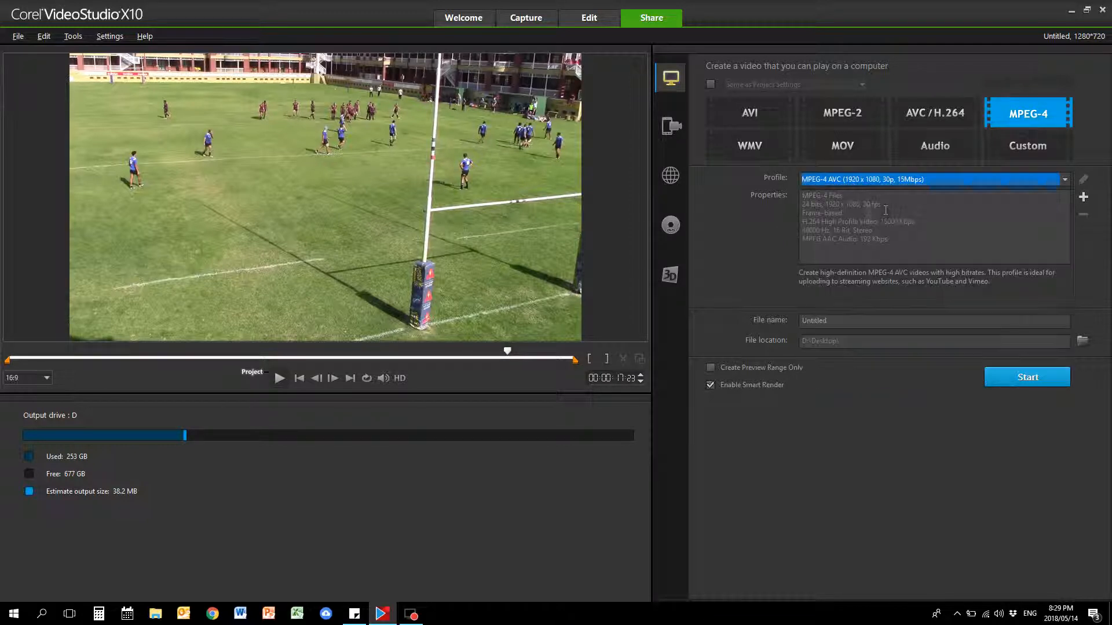
pyautogui.click(913, 182)
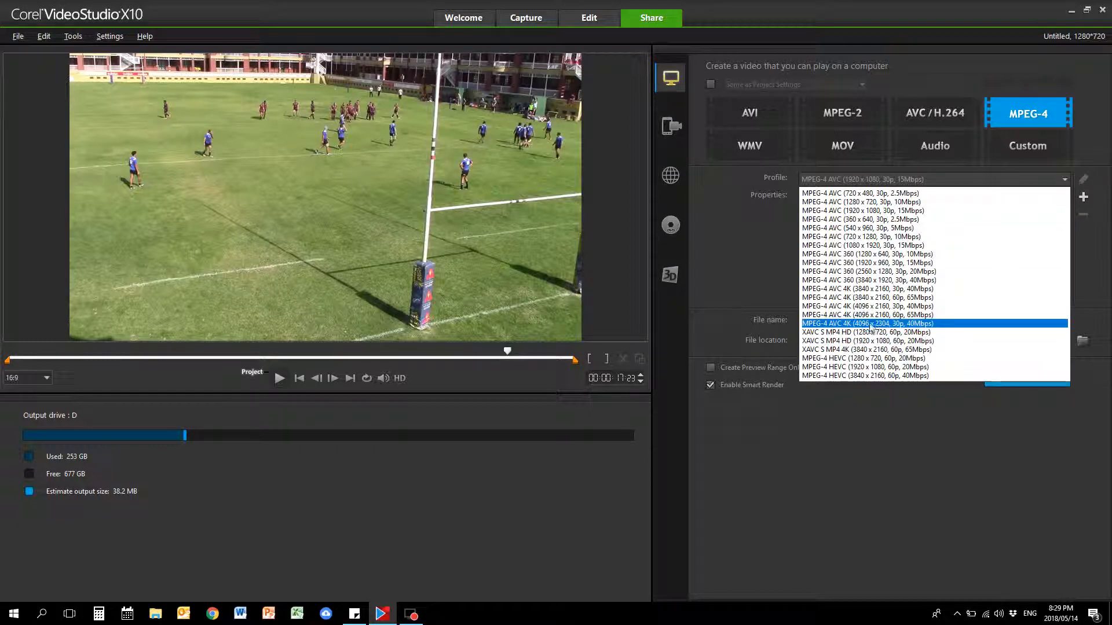
pyautogui.click(882, 212)
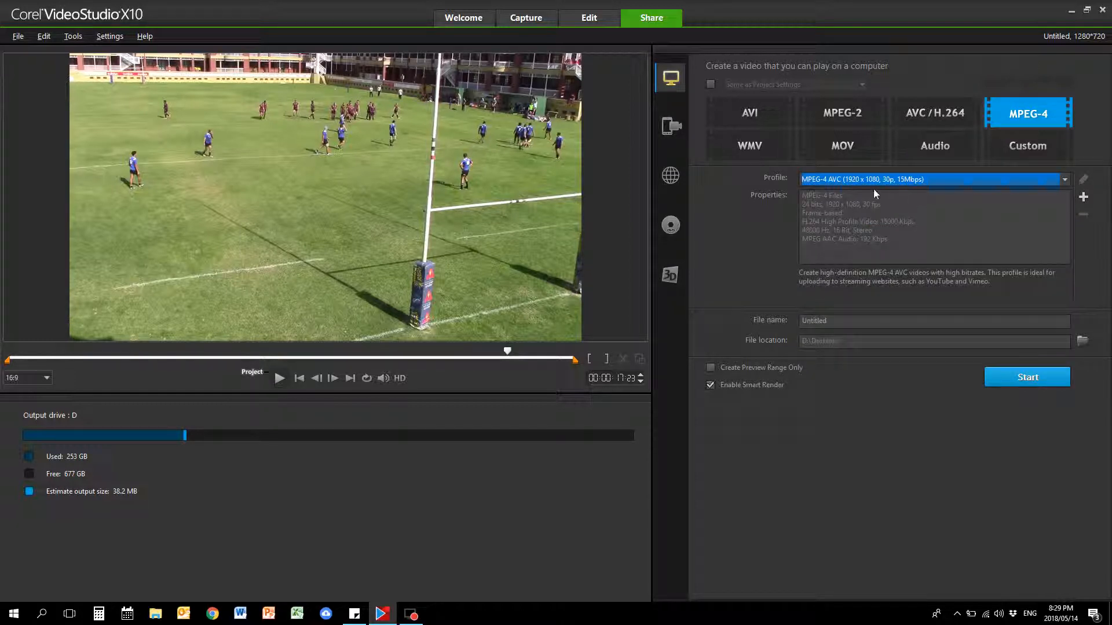
# - Name the output file "Video Tutorial 1"
pyautogui.click(835, 322)
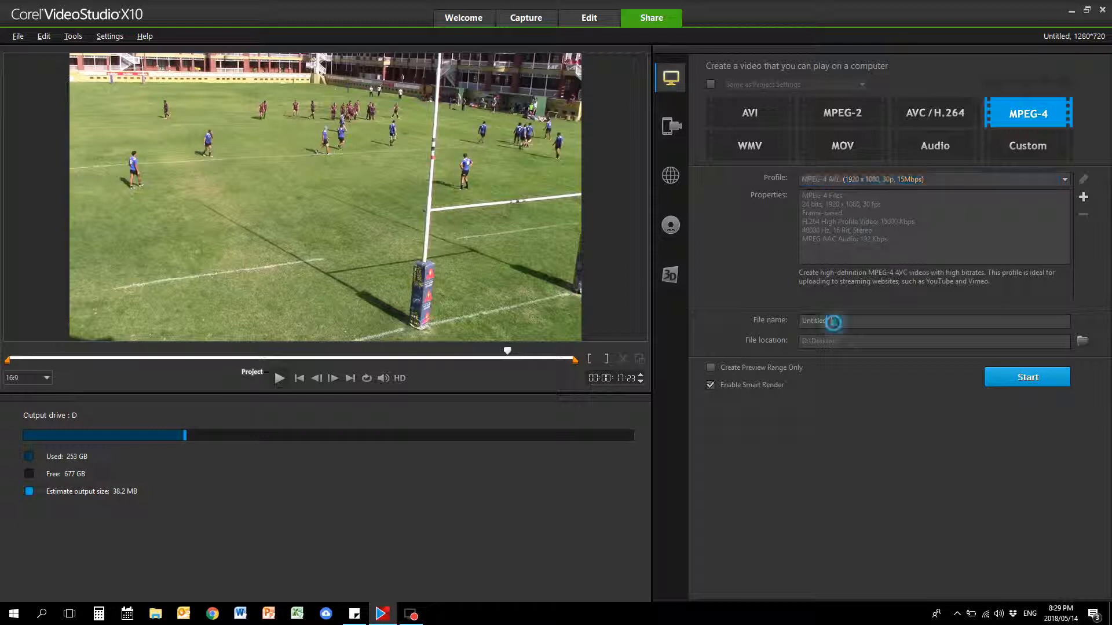
pyautogui.write('Yve')
pyautogui.press('BackSpace')
pyautogui.press('BackSpace')
pyautogui.press('BackSpace')
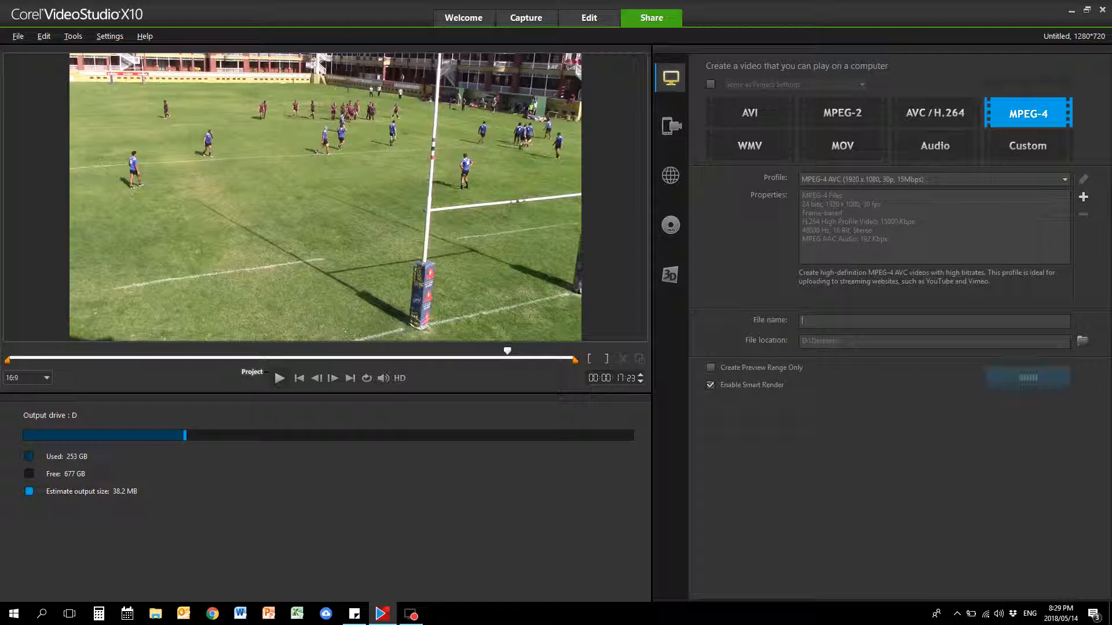
pyautogui.write('Rugby')
pyautogui.write('o')
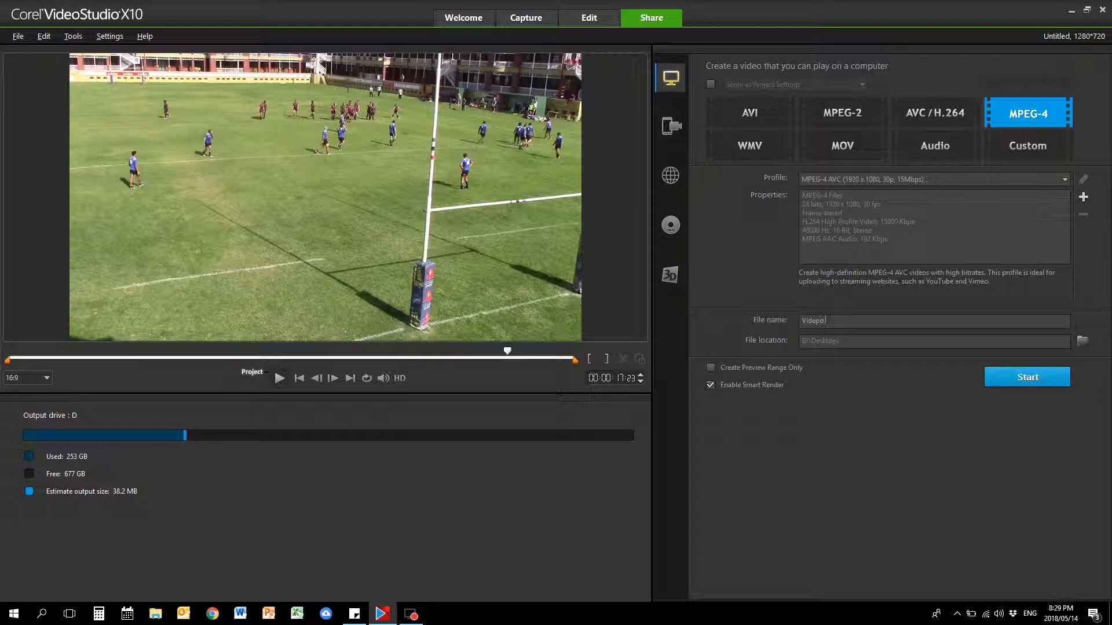
pyautogui.write('o Tutorial 1')
# - Set the output location to the Desktop and render the video to file
pyautogui.click(1082, 342)
pyautogui.click(424, 269)
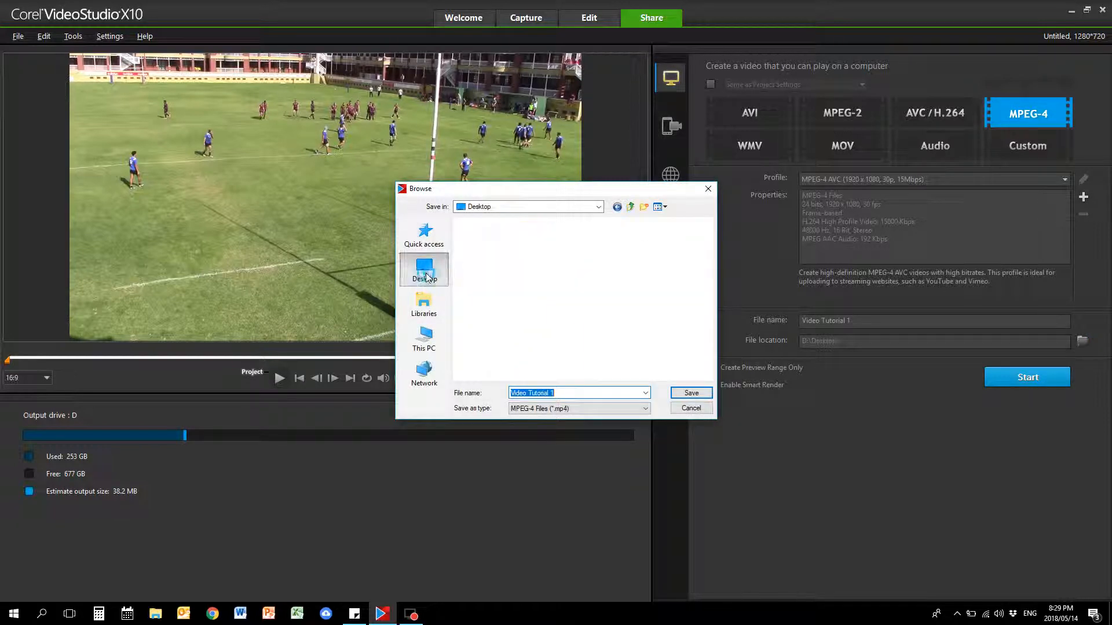
pyautogui.click(691, 393)
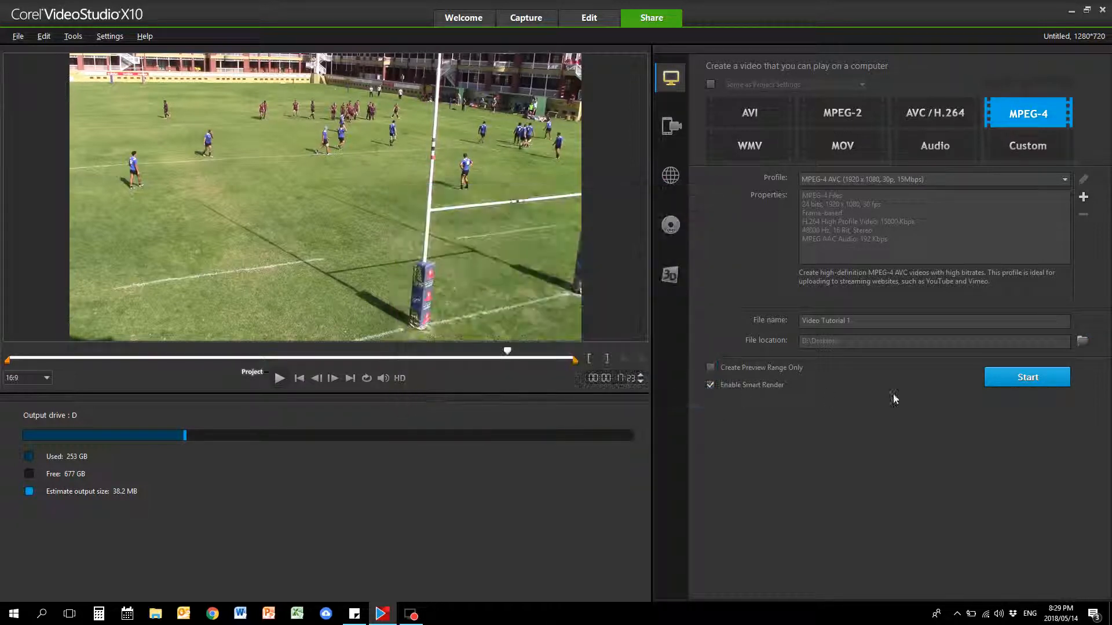
pyautogui.click(1041, 383)
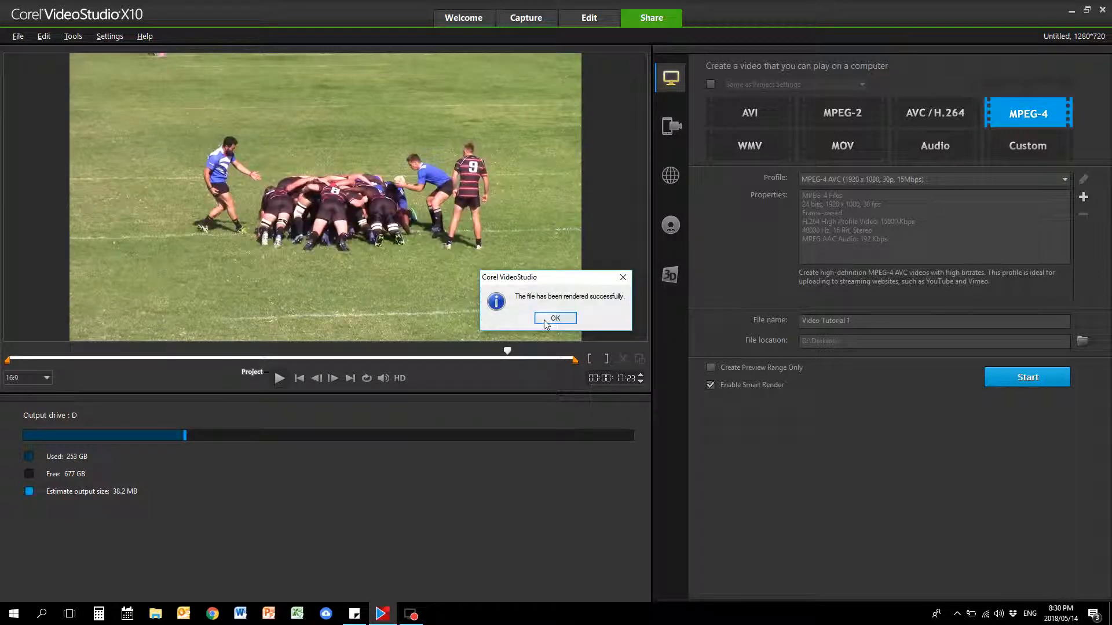
pyautogui.click(549, 323)
# - Open the rendered Video Tutorial 1 file from the desktop in VLC, watch it full screen, and close the player
pyautogui.click(1110, 620)
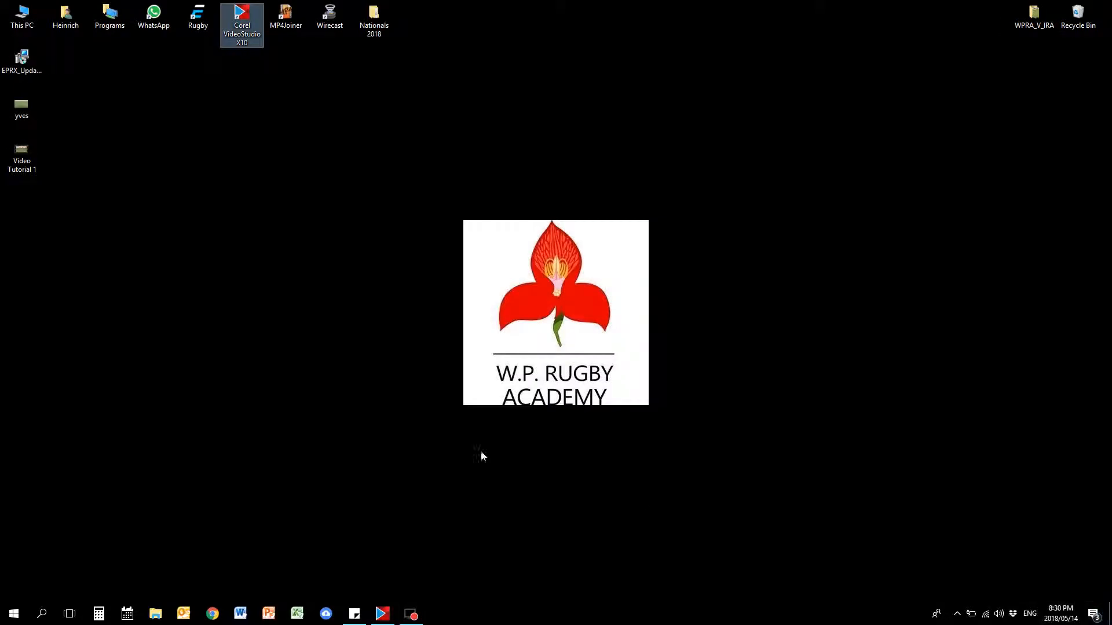
pyautogui.click(217, 122)
pyautogui.doubleClick(26, 151)
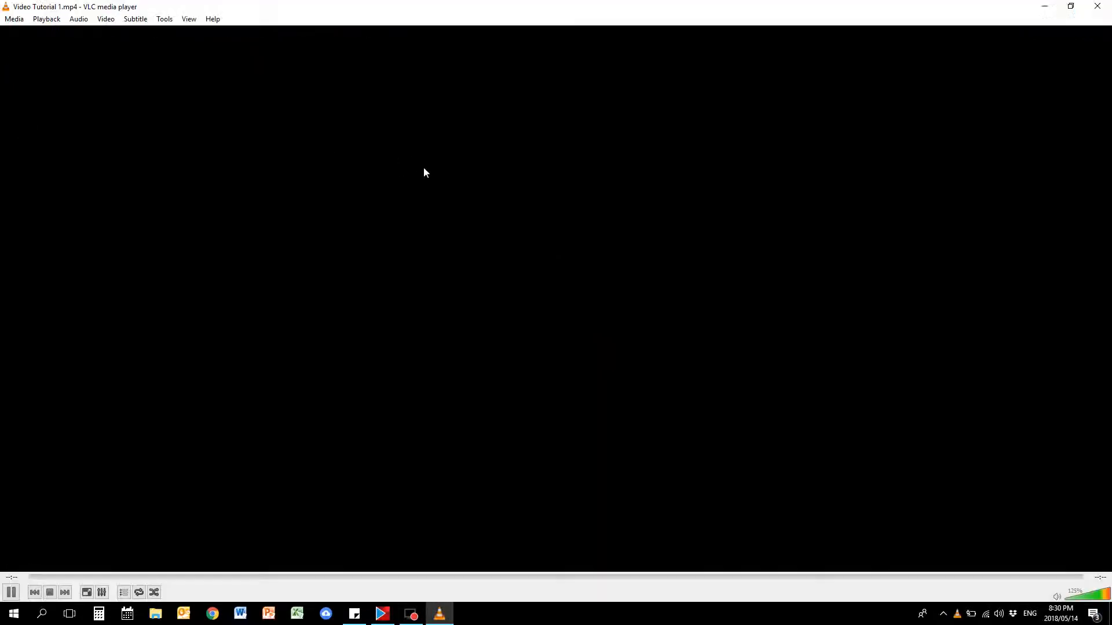
pyautogui.doubleClick(645, 249)
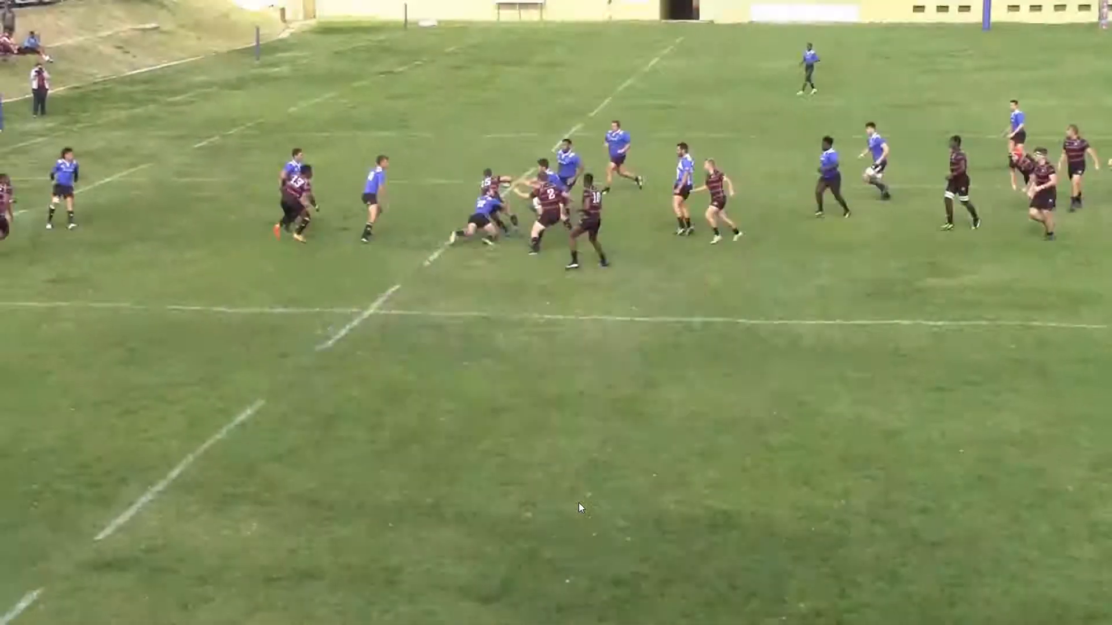
pyautogui.doubleClick(783, 434)
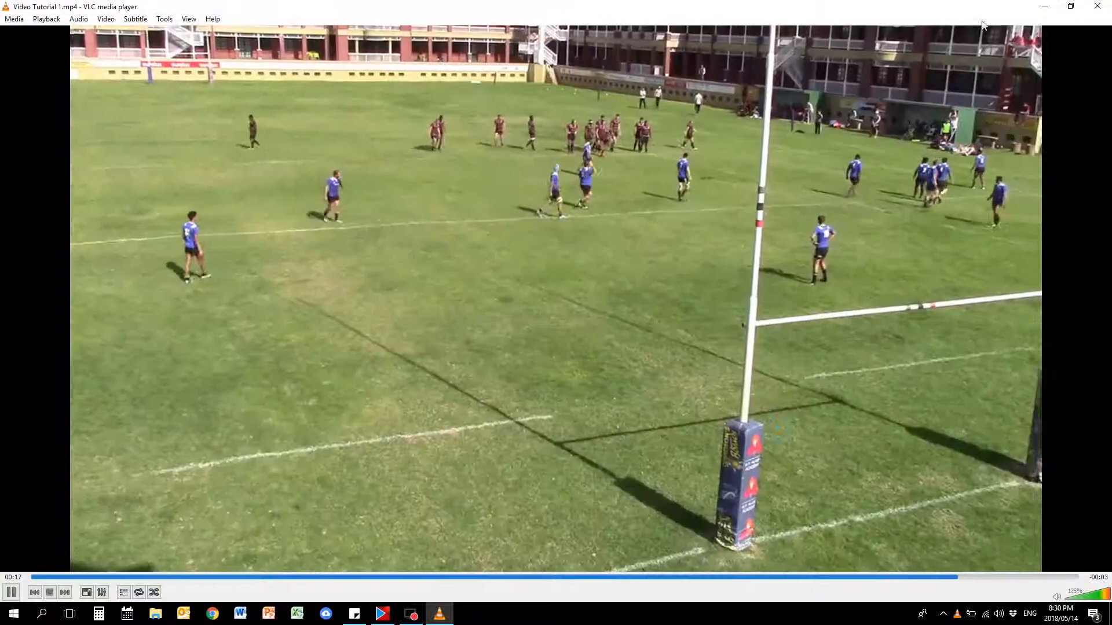
pyautogui.click(1090, 7)
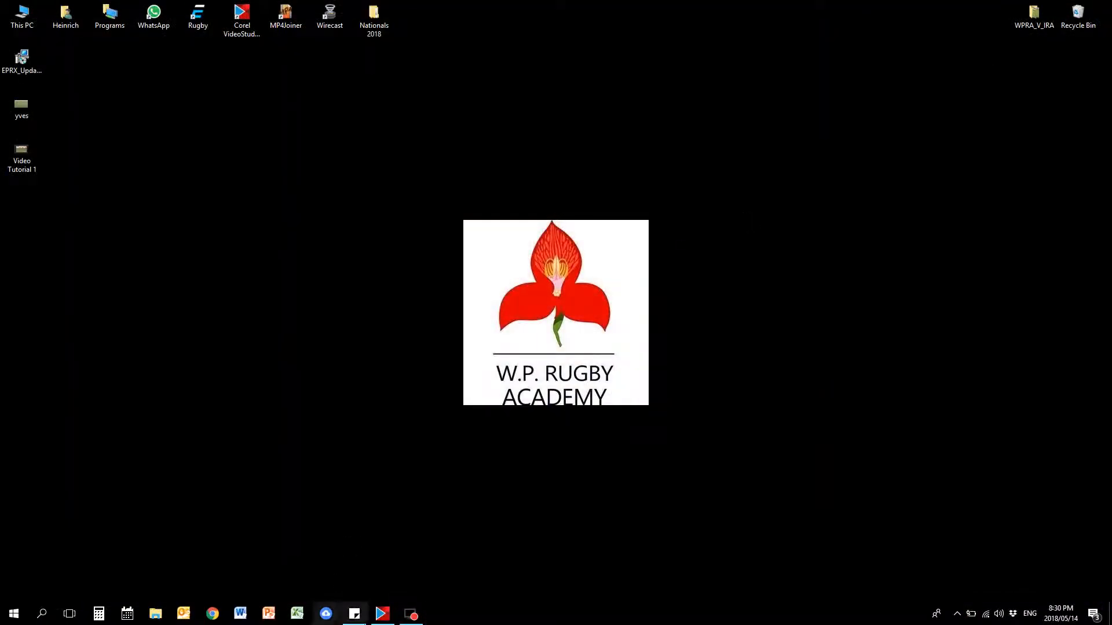
# - Switch back to the Corel VideoStudio window
pyautogui.click(386, 618)
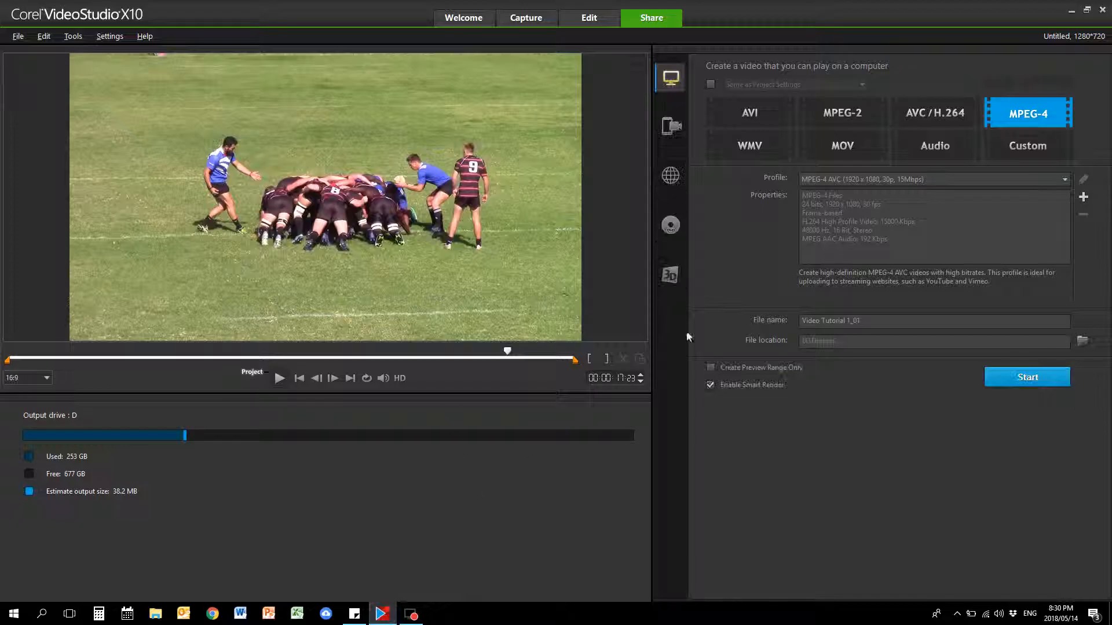
pyautogui.click(382, 615)
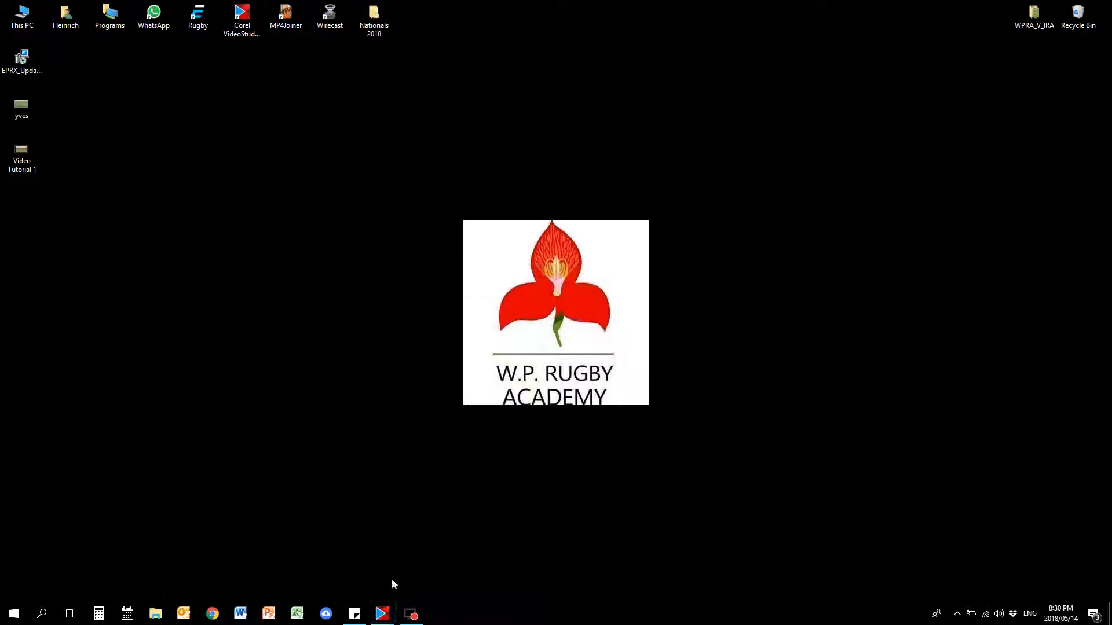
pyautogui.click(378, 617)
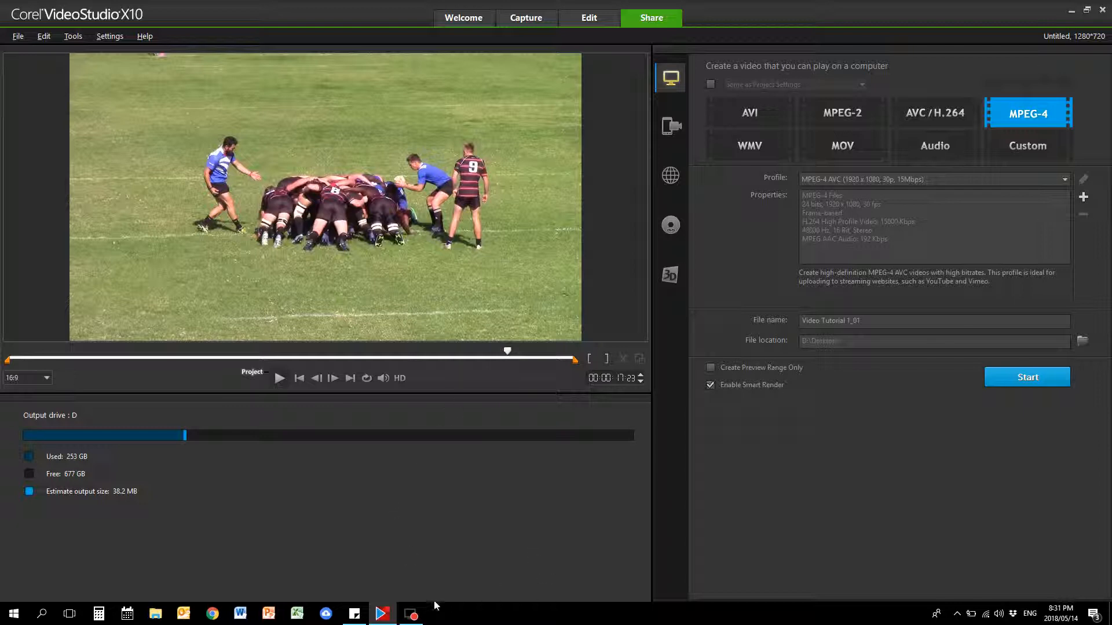
pyautogui.moveTo(415, 617)
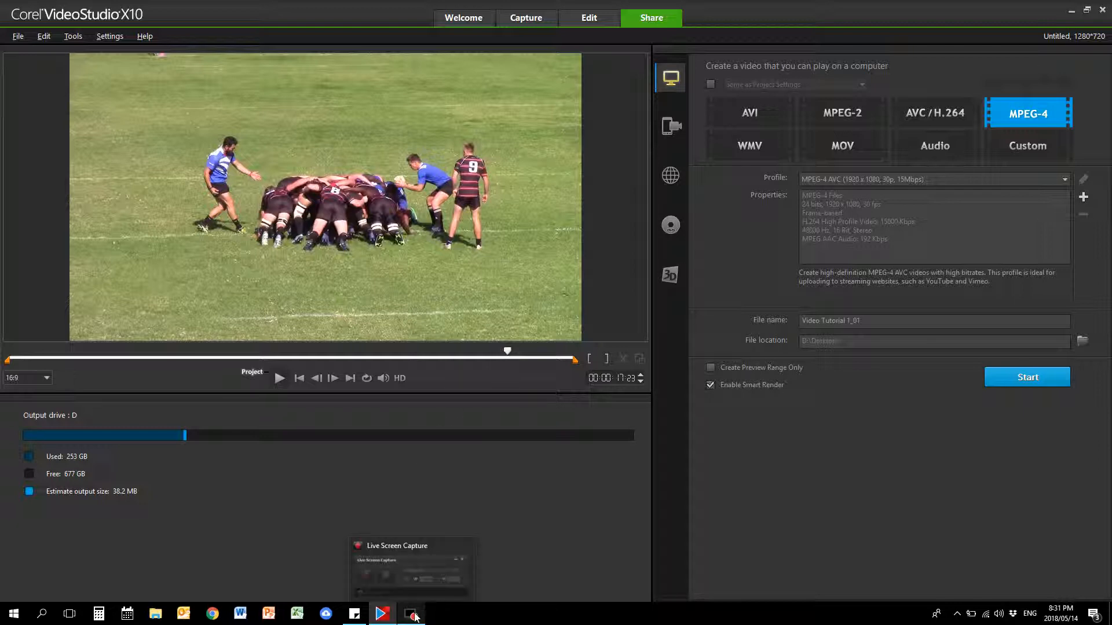